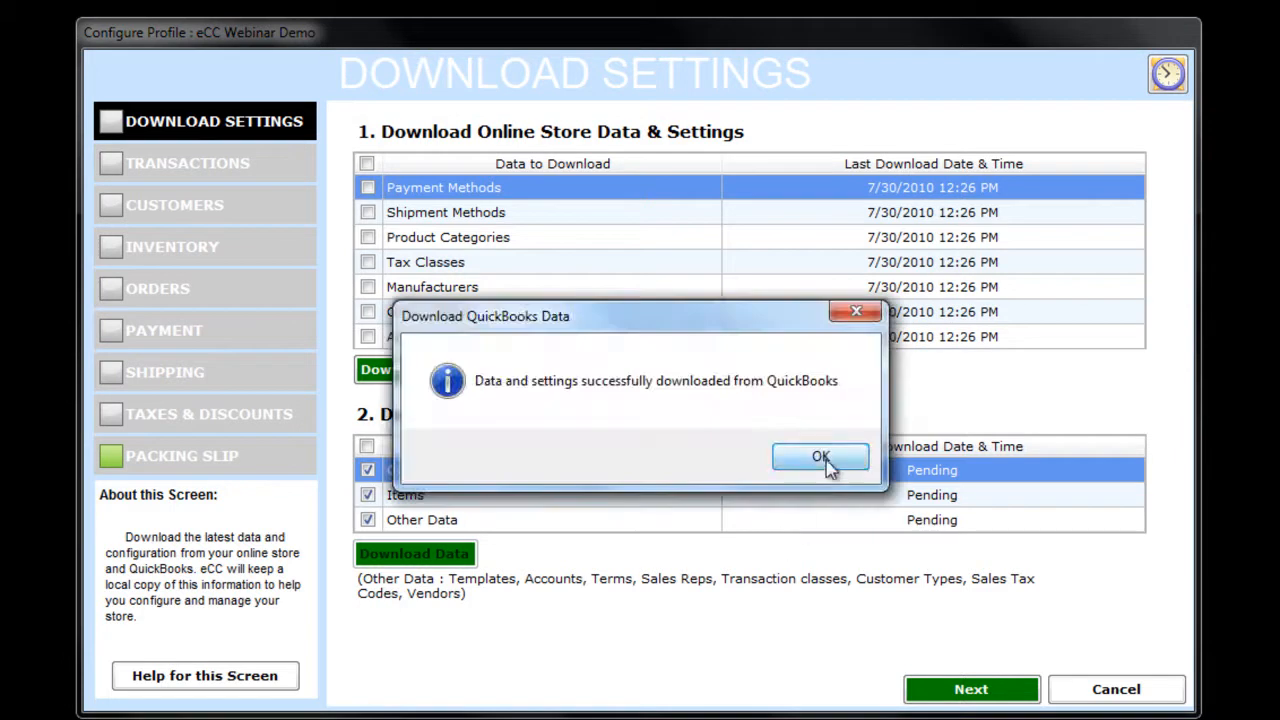
Dismiss the QuickBooks data download notice and continue to the transaction settings
{"action": "left_click", "coordinate": [821, 463]}
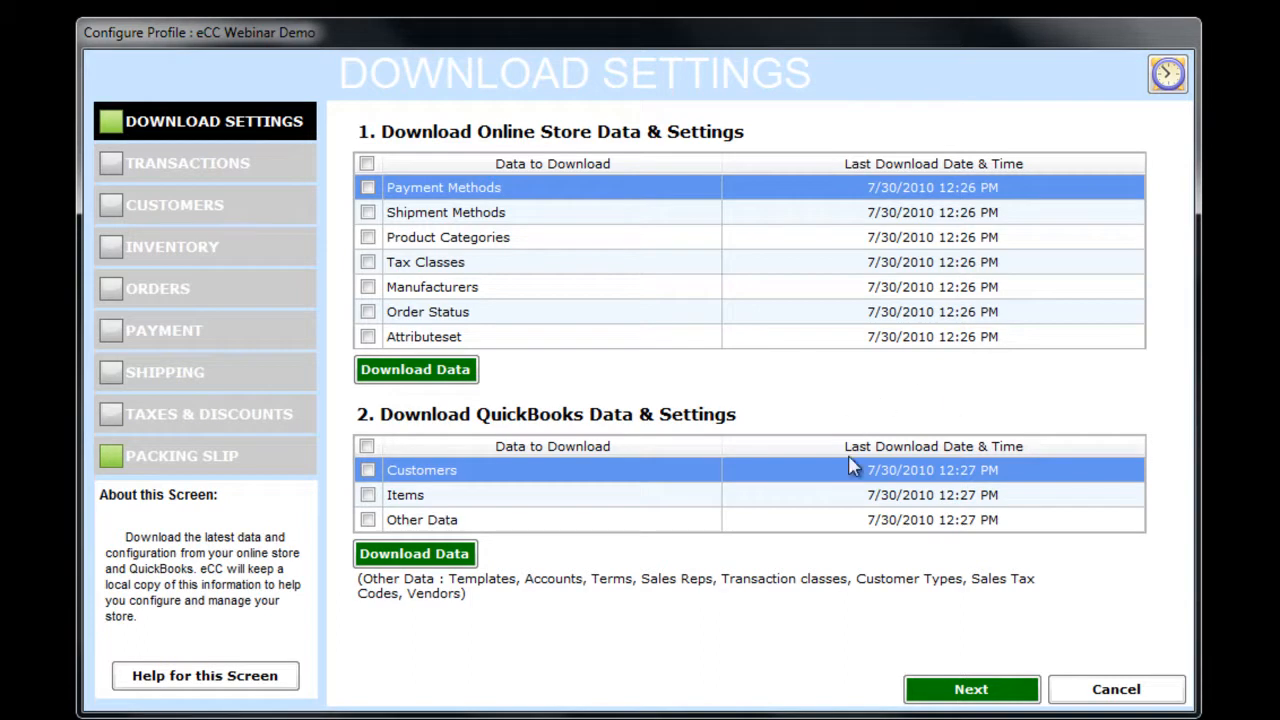
{"action": "left_click", "coordinate": [938, 692]}
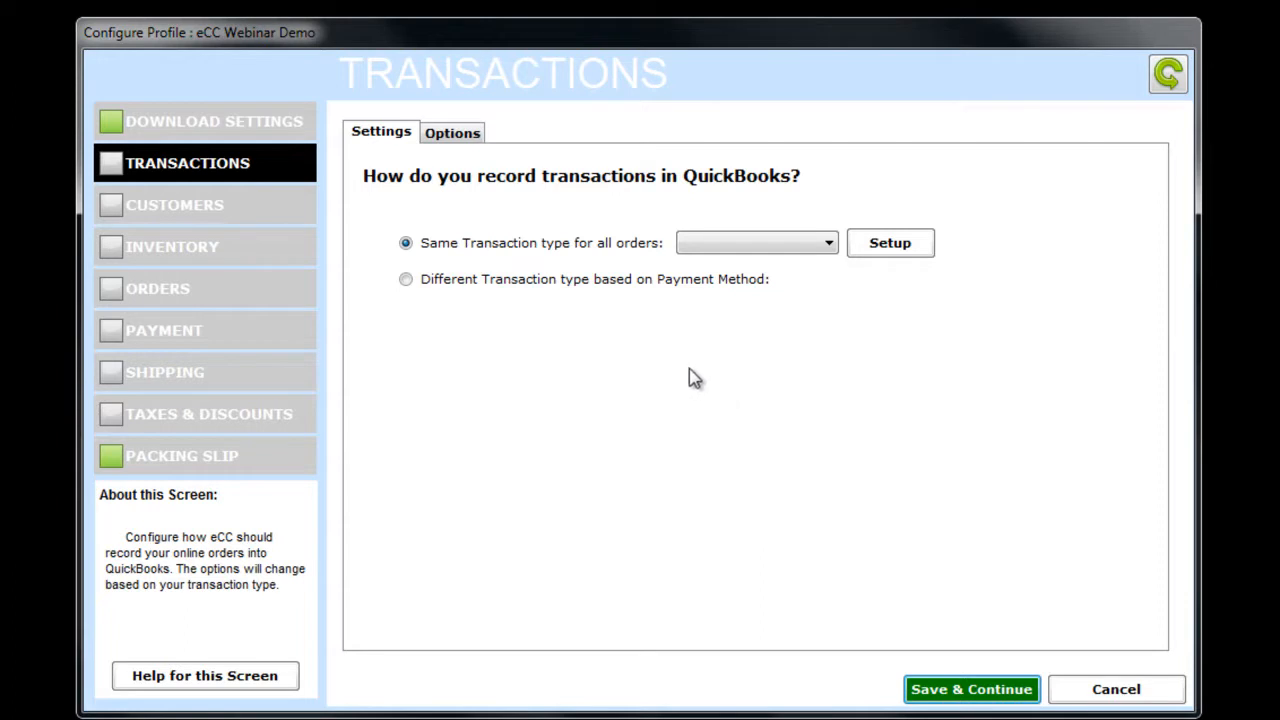
{"action": "left_click", "coordinate": [817, 250]}
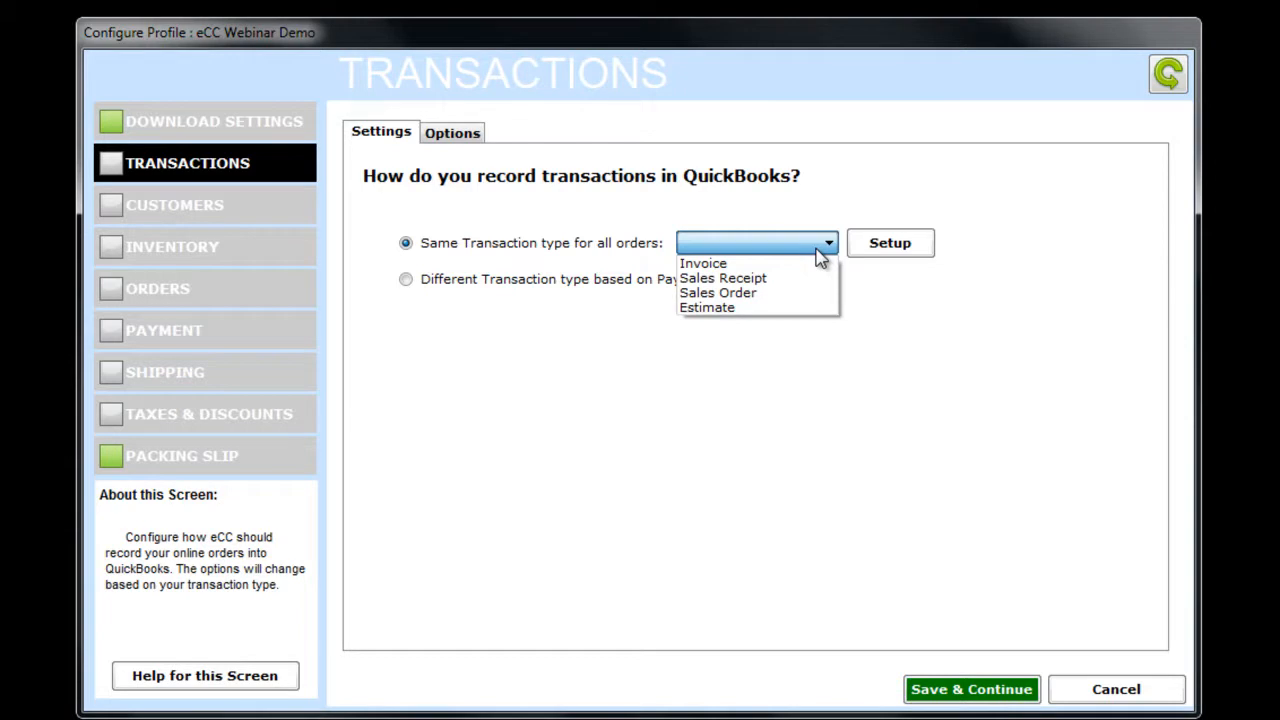
{"action": "left_click", "coordinate": [820, 250]}
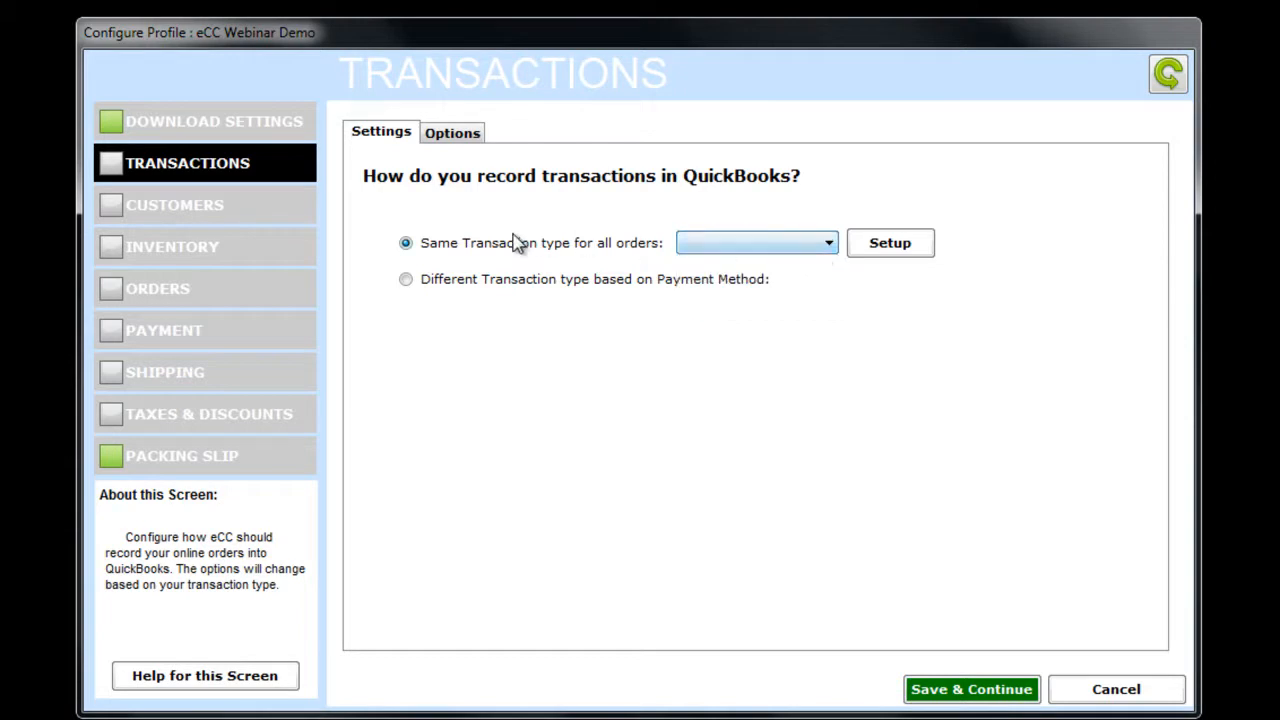
{"action": "left_click", "coordinate": [419, 284]}
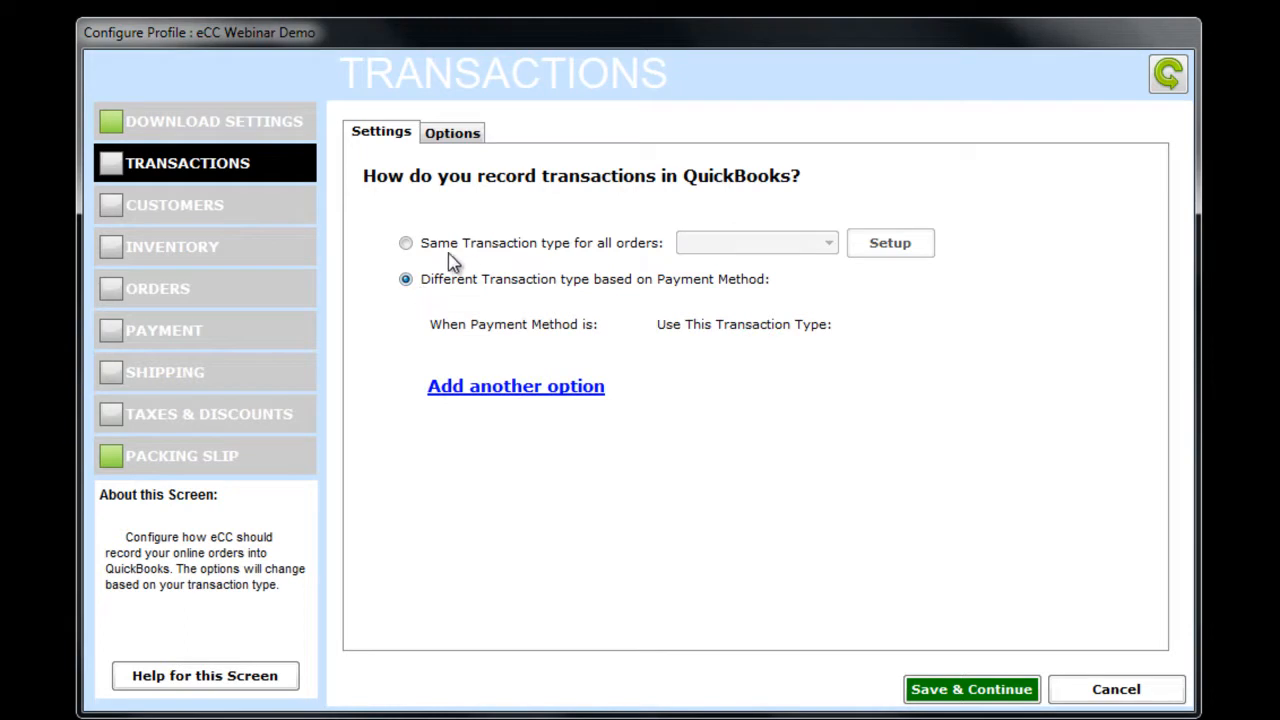
{"action": "left_click", "coordinate": [451, 249]}
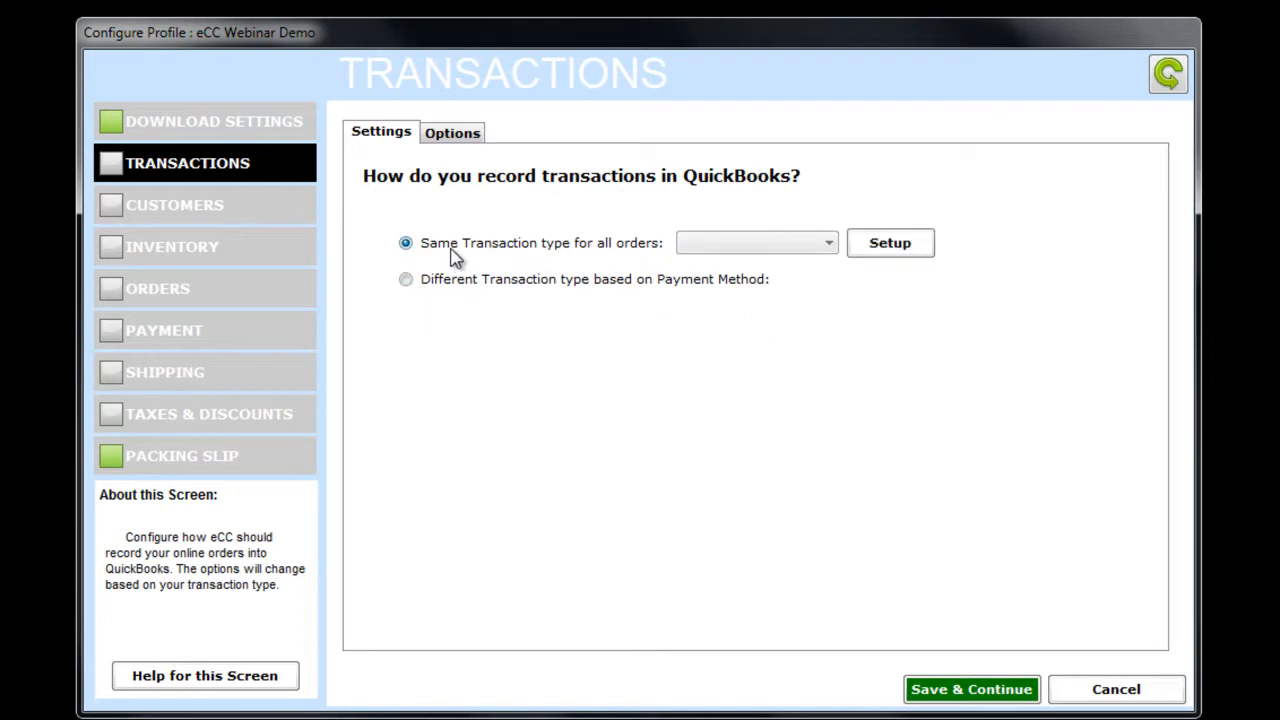
Record all orders in QuickBooks with the same transaction type, Sales Receipt
{"action": "left_click", "coordinate": [806, 248]}
{"action": "left_click", "coordinate": [786, 280]}
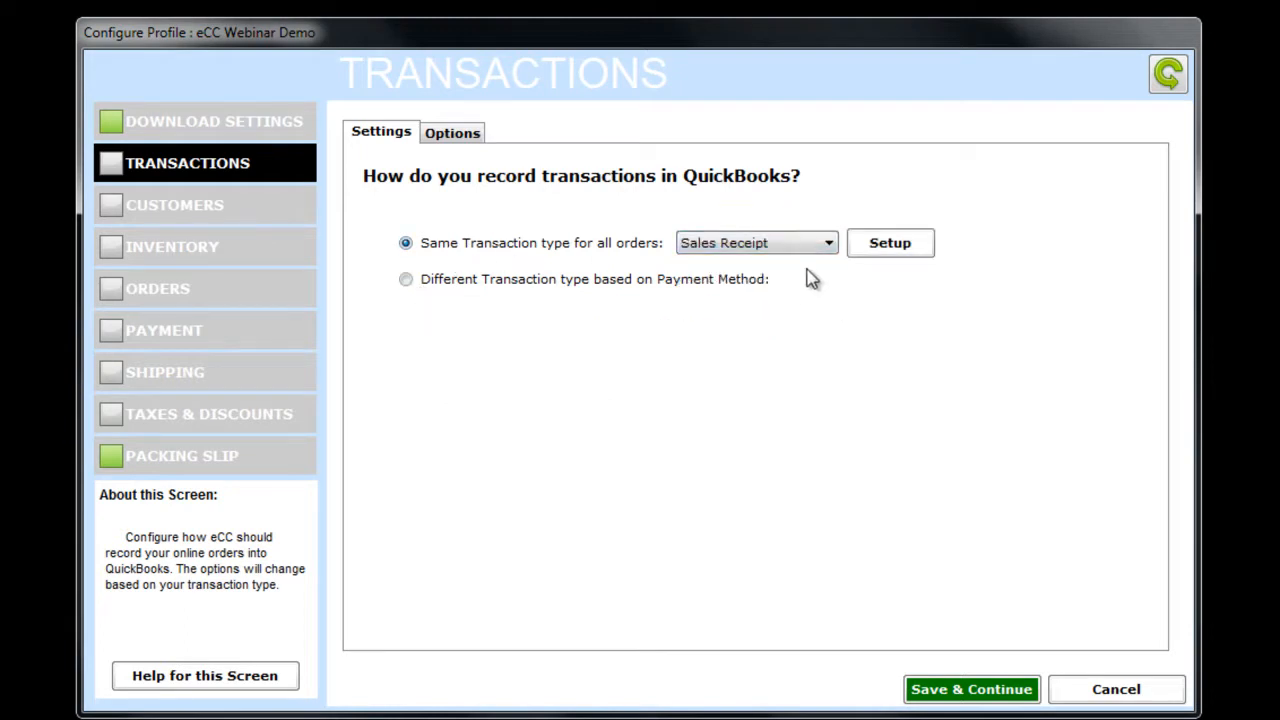
Set up sales receipts with the Custom Sales Receipt template, Online Sales transaction class and Undeposited Funds deposit account, and save the setup
{"action": "left_click", "coordinate": [892, 250]}
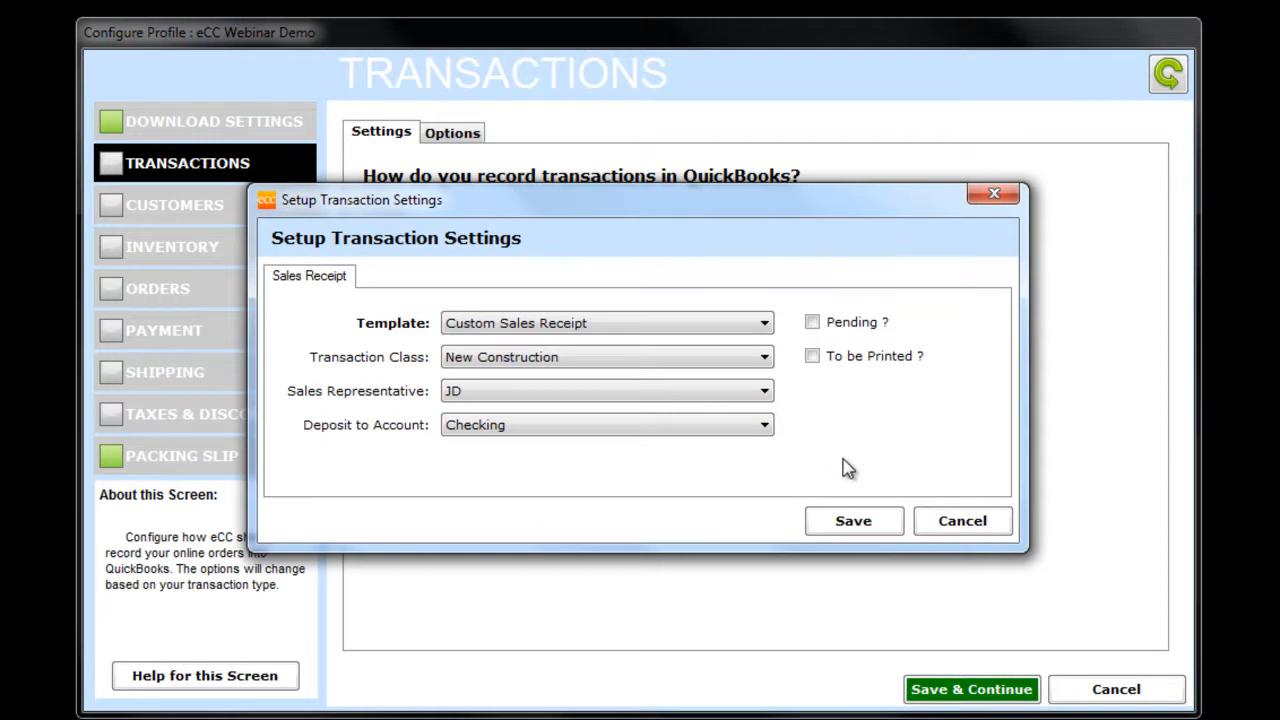
{"action": "left_click", "coordinate": [767, 325]}
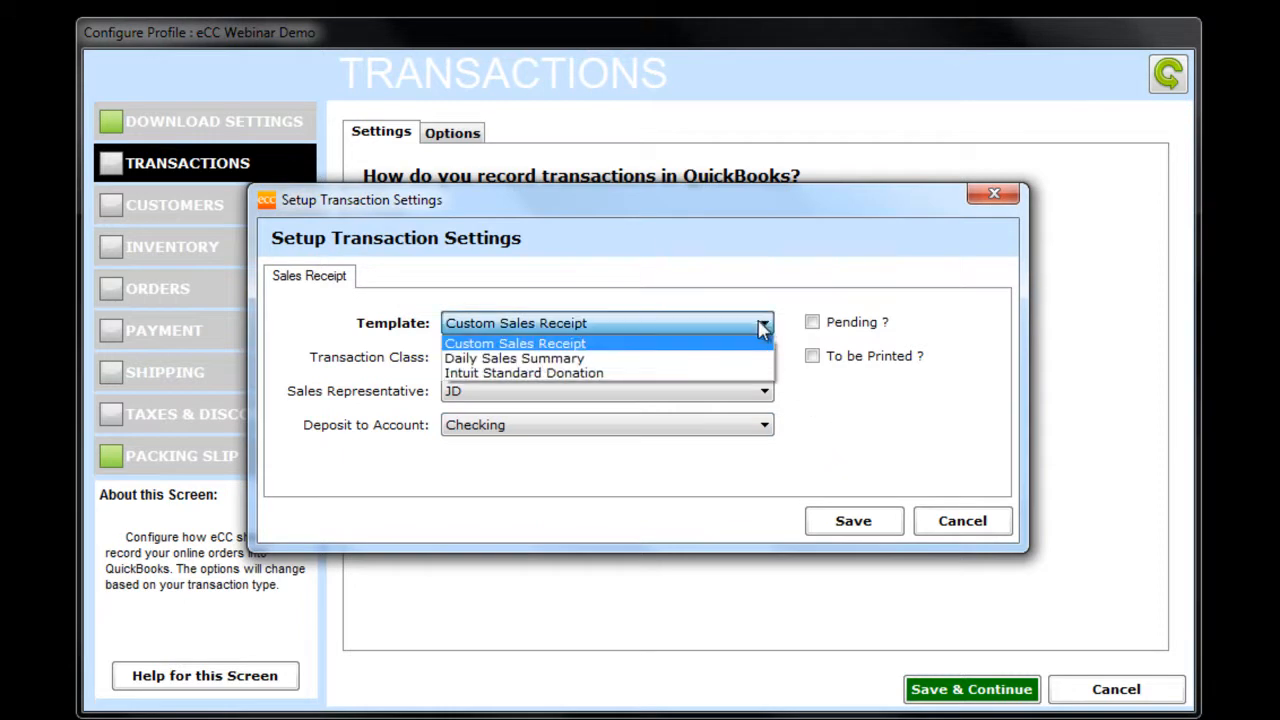
{"action": "left_click", "coordinate": [743, 343]}
{"action": "left_click", "coordinate": [735, 358]}
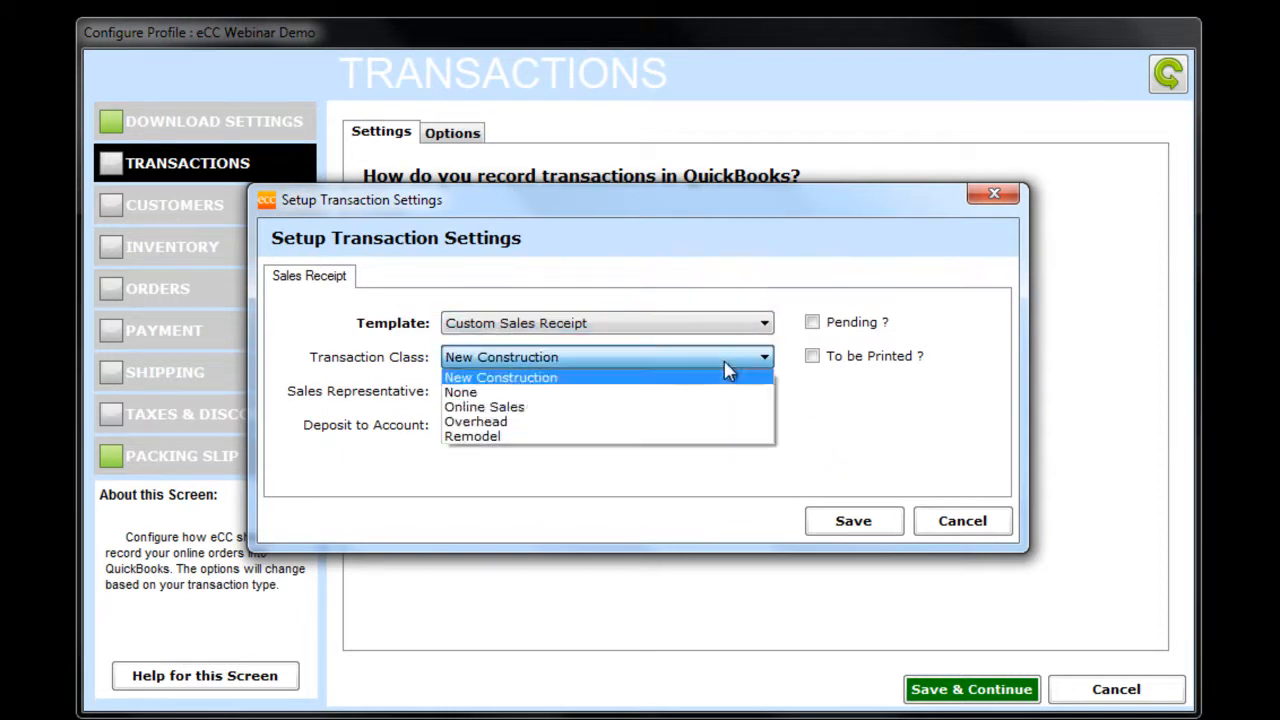
{"action": "left_click", "coordinate": [700, 405]}
{"action": "left_click", "coordinate": [700, 405]}
{"action": "left_click", "coordinate": [700, 403]}
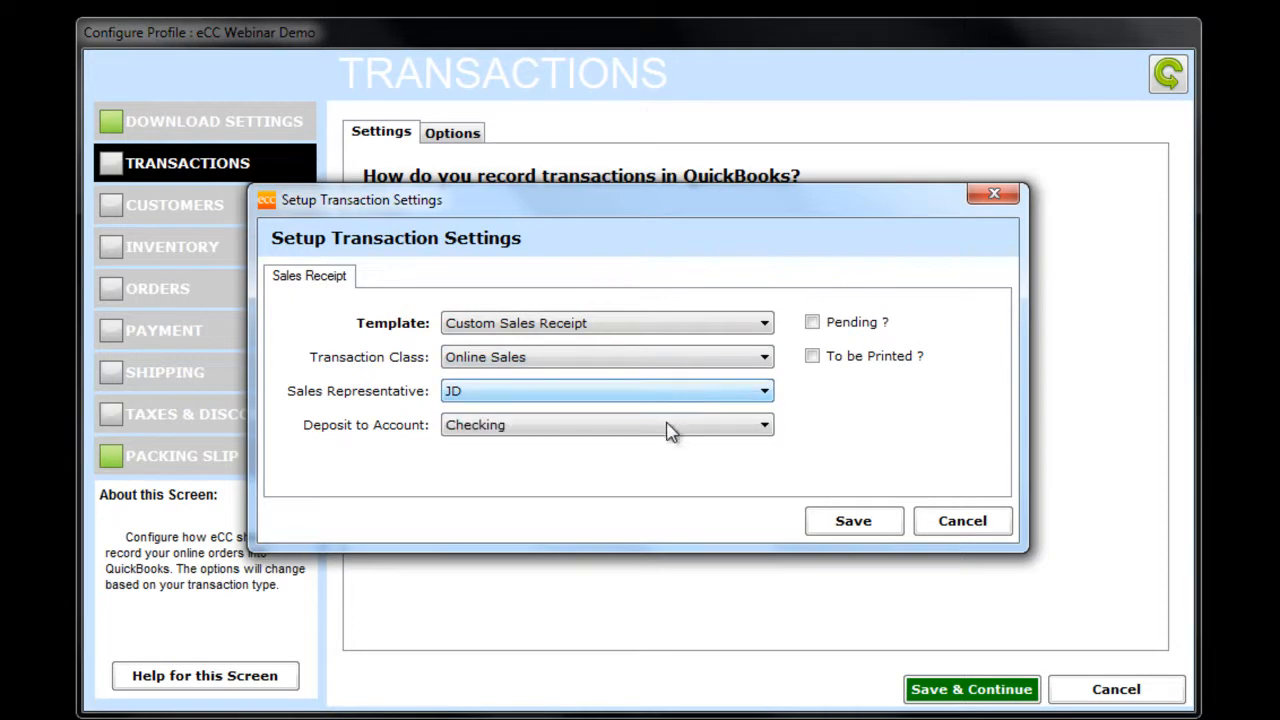
{"action": "left_click", "coordinate": [658, 432]}
{"action": "left_click", "coordinate": [608, 548]}
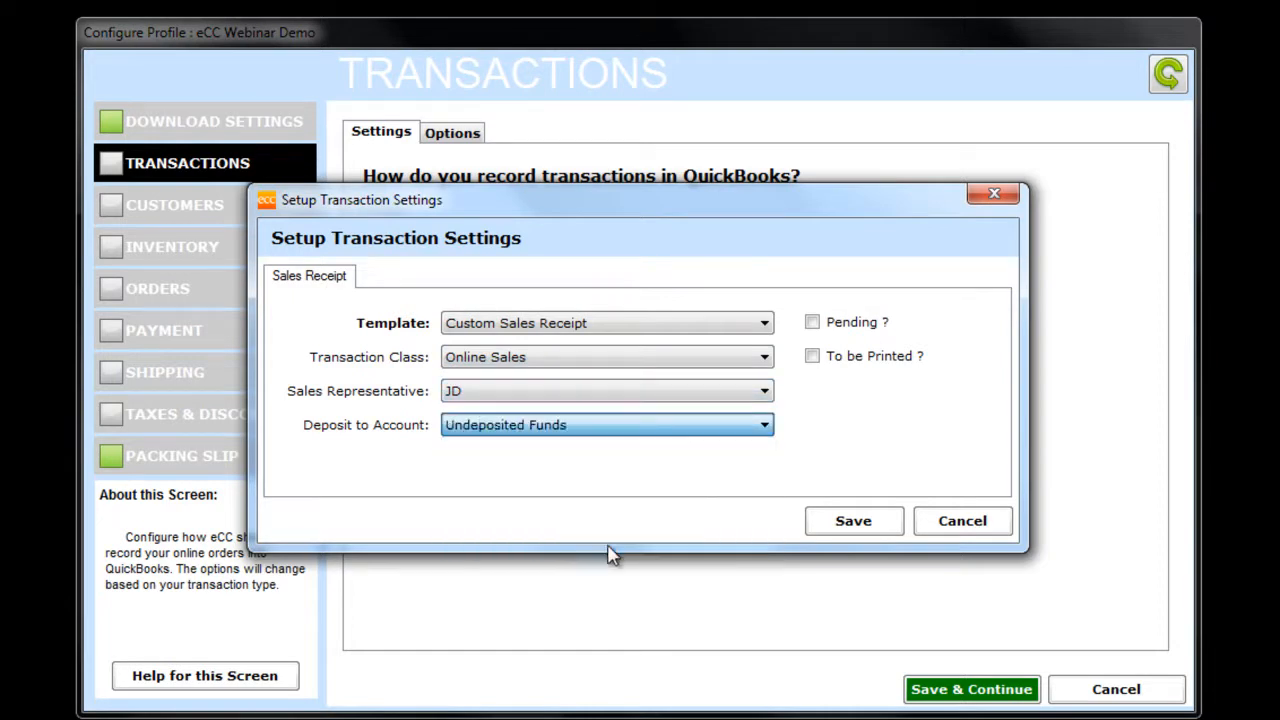
{"action": "left_click", "coordinate": [850, 522]}
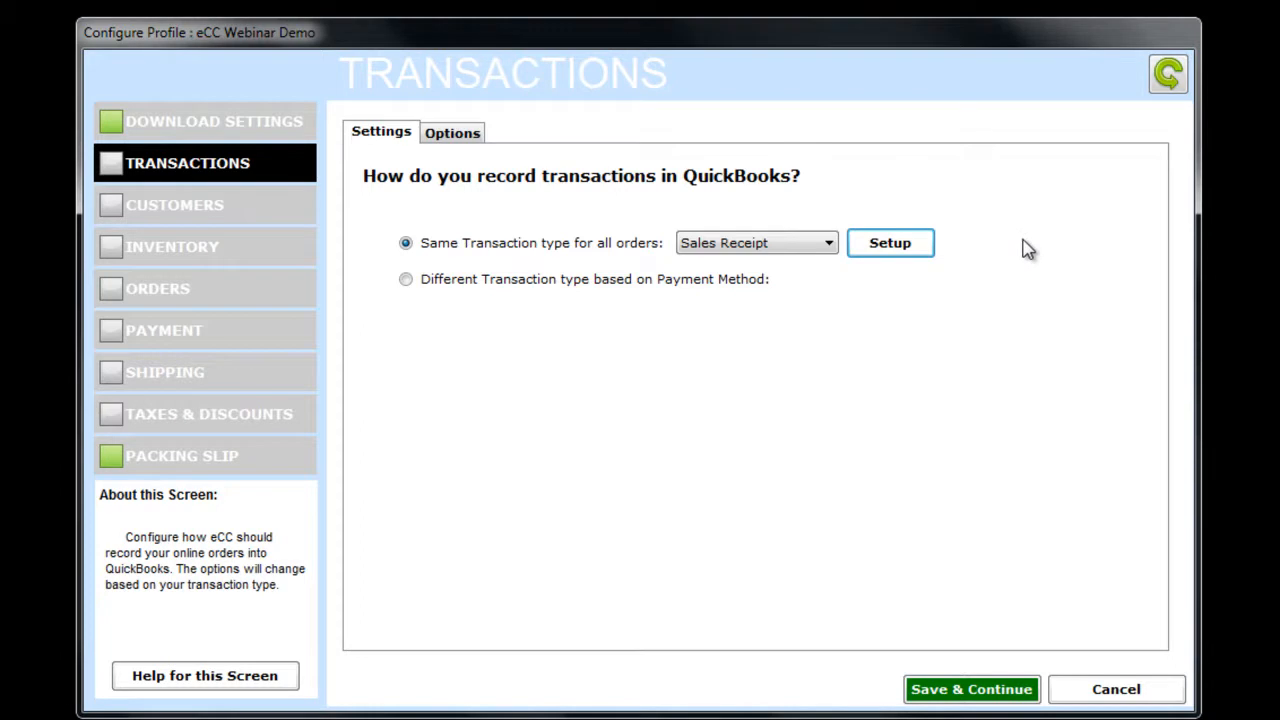
Review the transaction options for numbering, dates, descriptions and memos, and save the transaction settings
{"action": "left_click", "coordinate": [451, 136]}
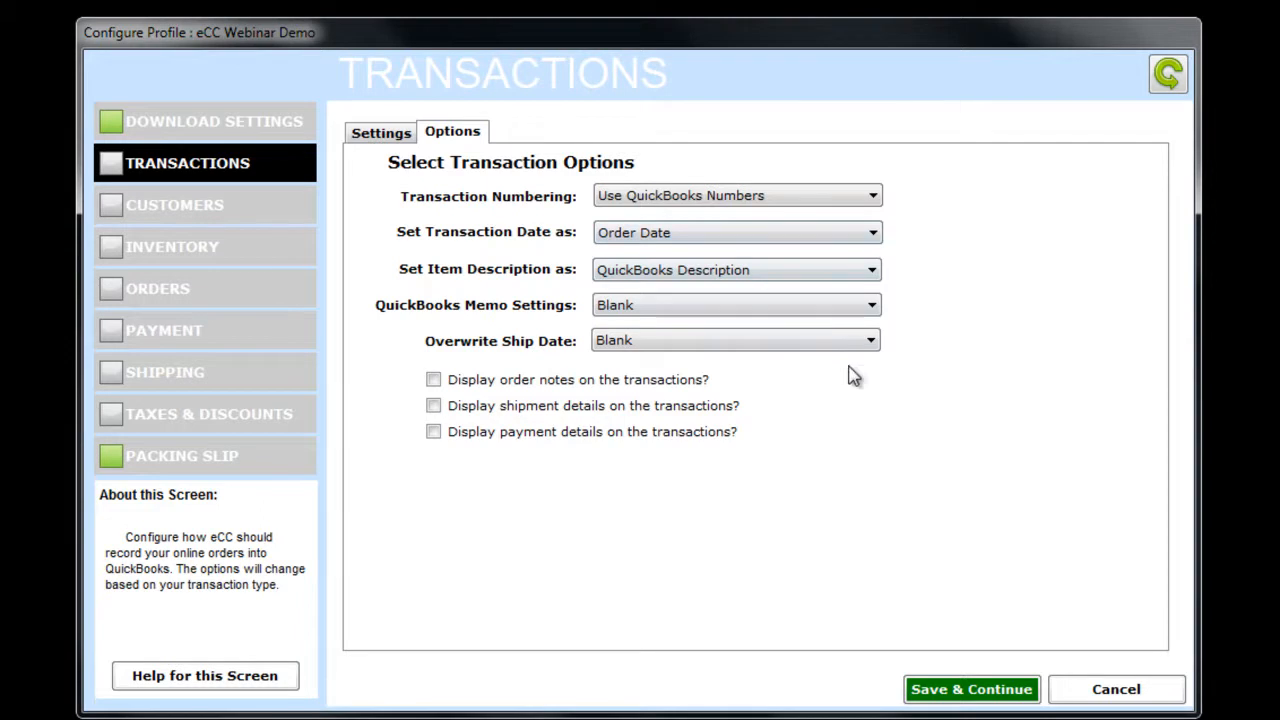
{"action": "left_click", "coordinate": [970, 688]}
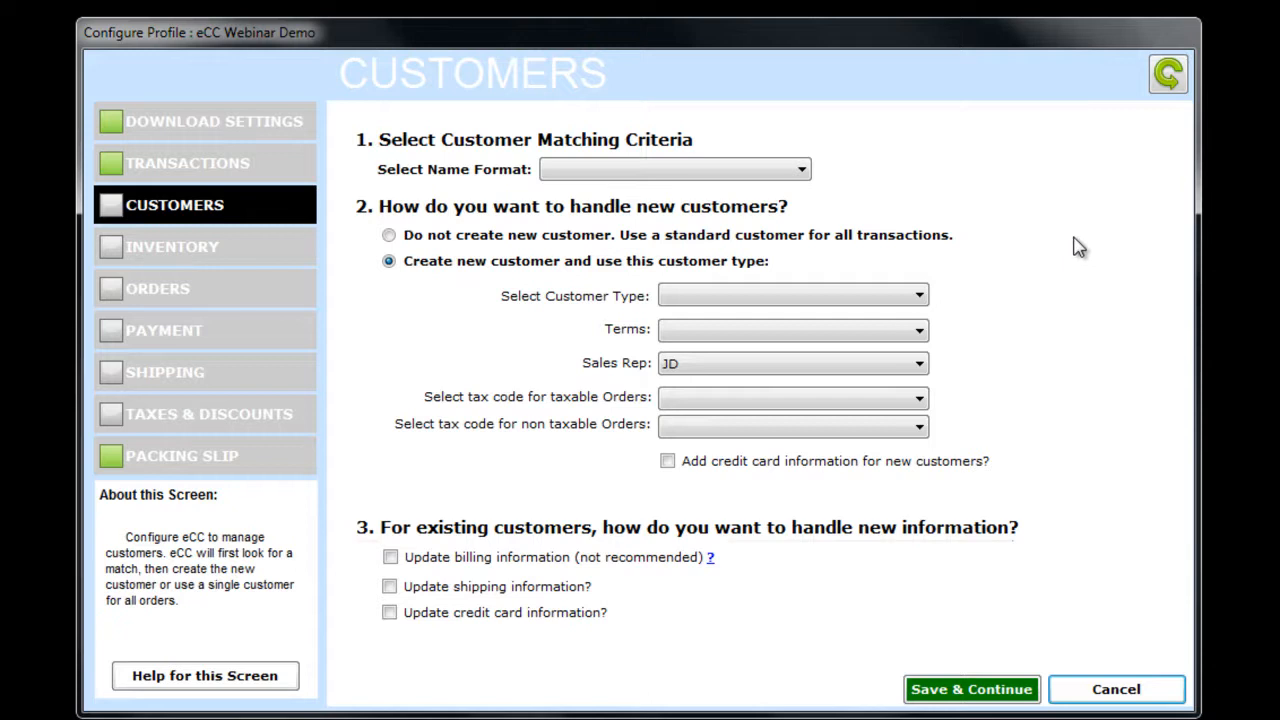
Match customers by the LastName, FirstName format and give new customers the Retail type with Due on receipt terms
{"action": "left_click", "coordinate": [804, 176]}
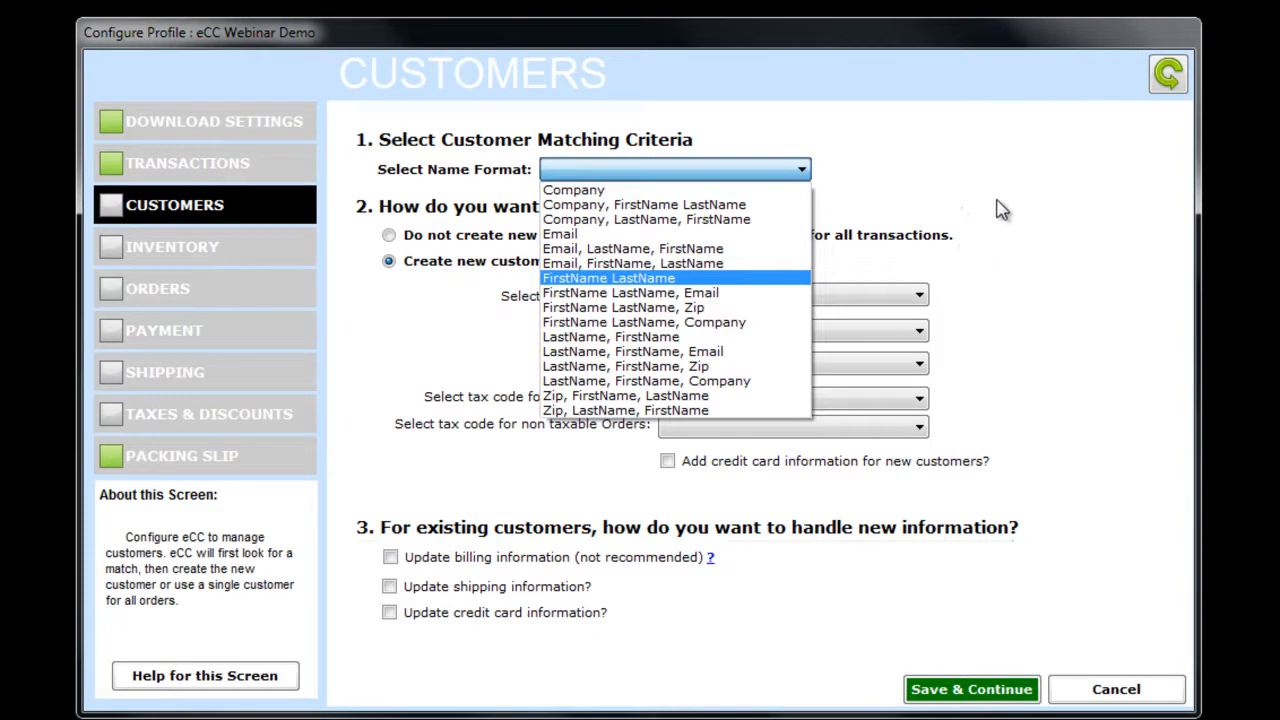
{"action": "left_click", "coordinate": [662, 337]}
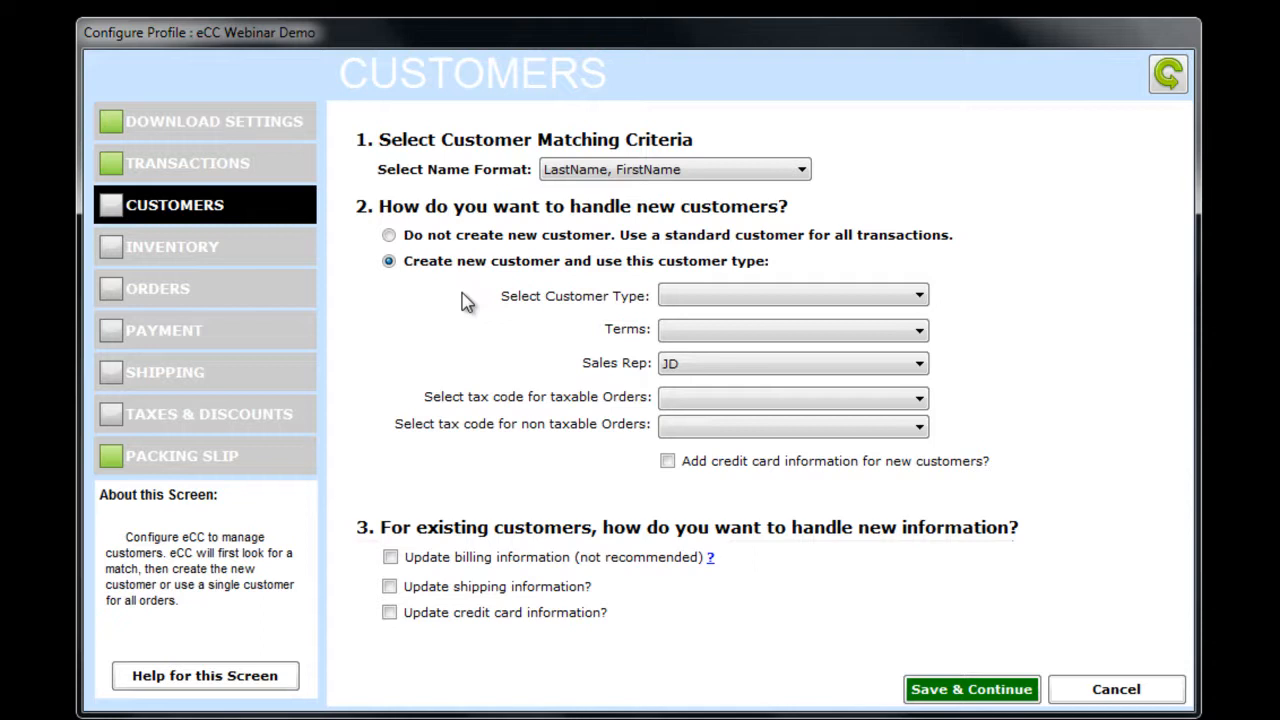
{"action": "left_click", "coordinate": [806, 297]}
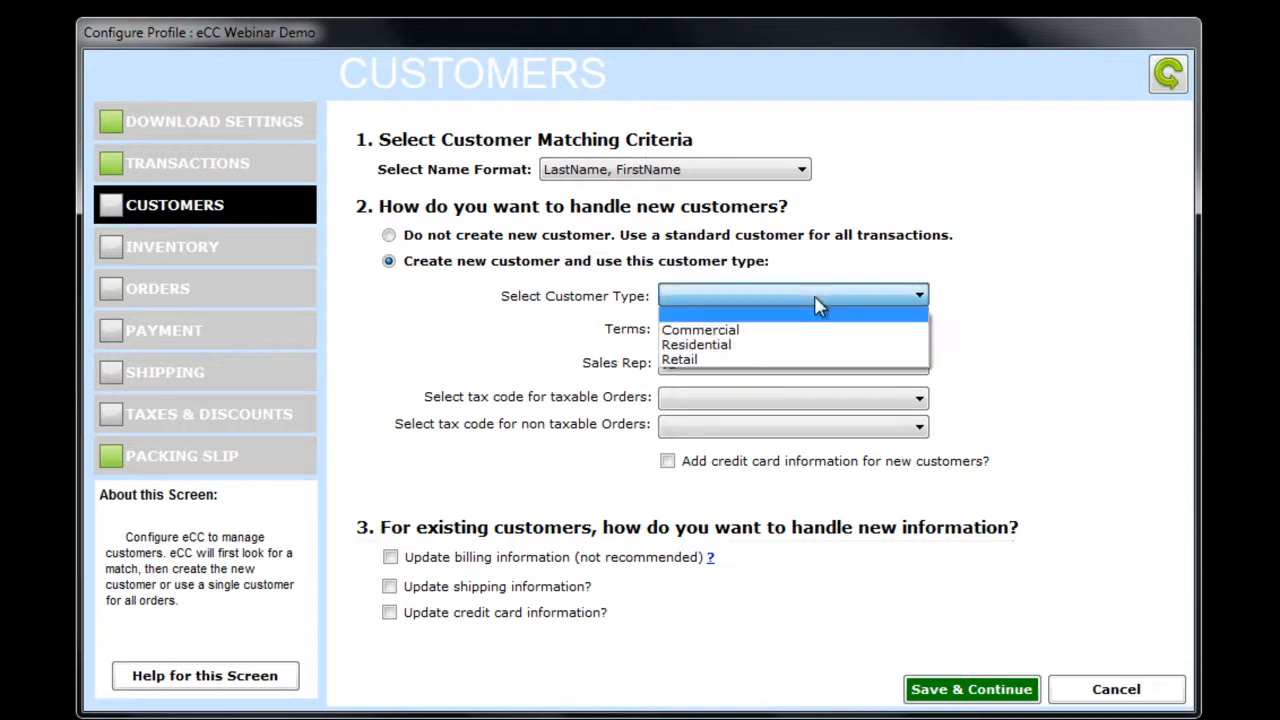
{"action": "left_click", "coordinate": [766, 360]}
{"action": "left_click", "coordinate": [752, 336]}
{"action": "left_click", "coordinate": [740, 395]}
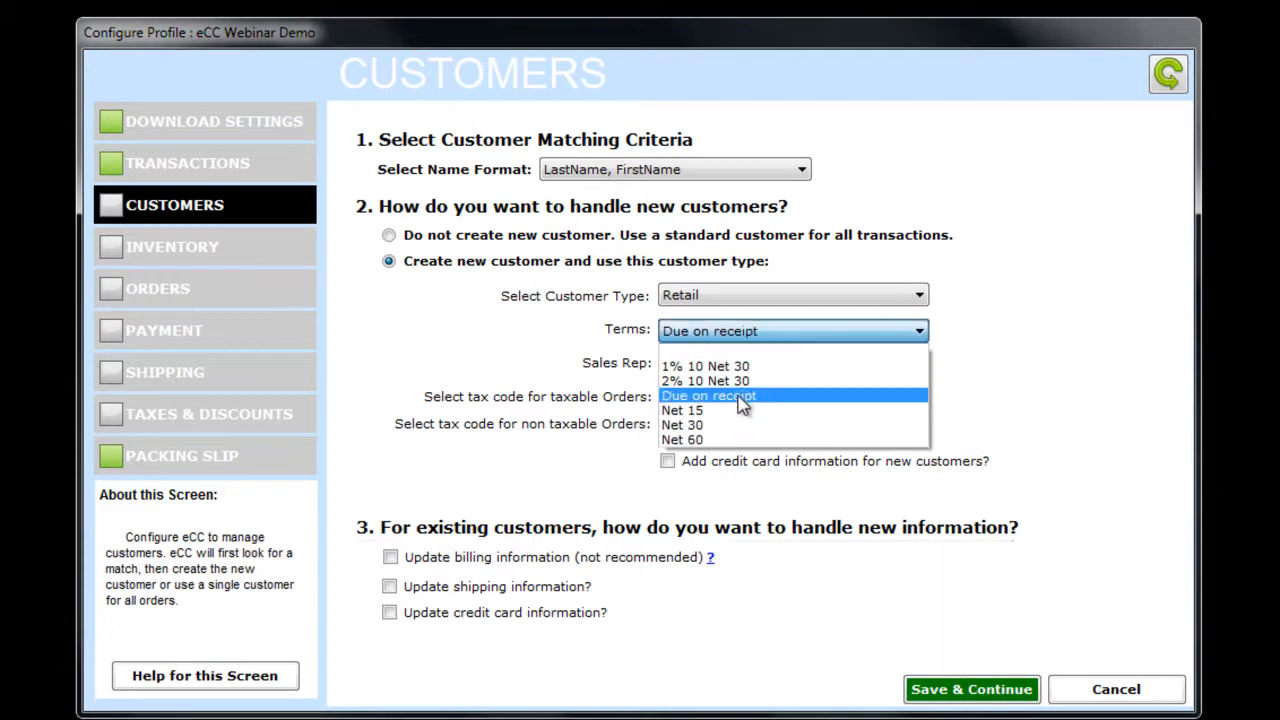
Assign new customers the Tax code for taxable orders and Non for non-taxable orders, and save the customer settings
{"action": "left_click", "coordinate": [723, 436]}
{"action": "left_click", "coordinate": [726, 430]}
{"action": "left_click", "coordinate": [697, 463]}
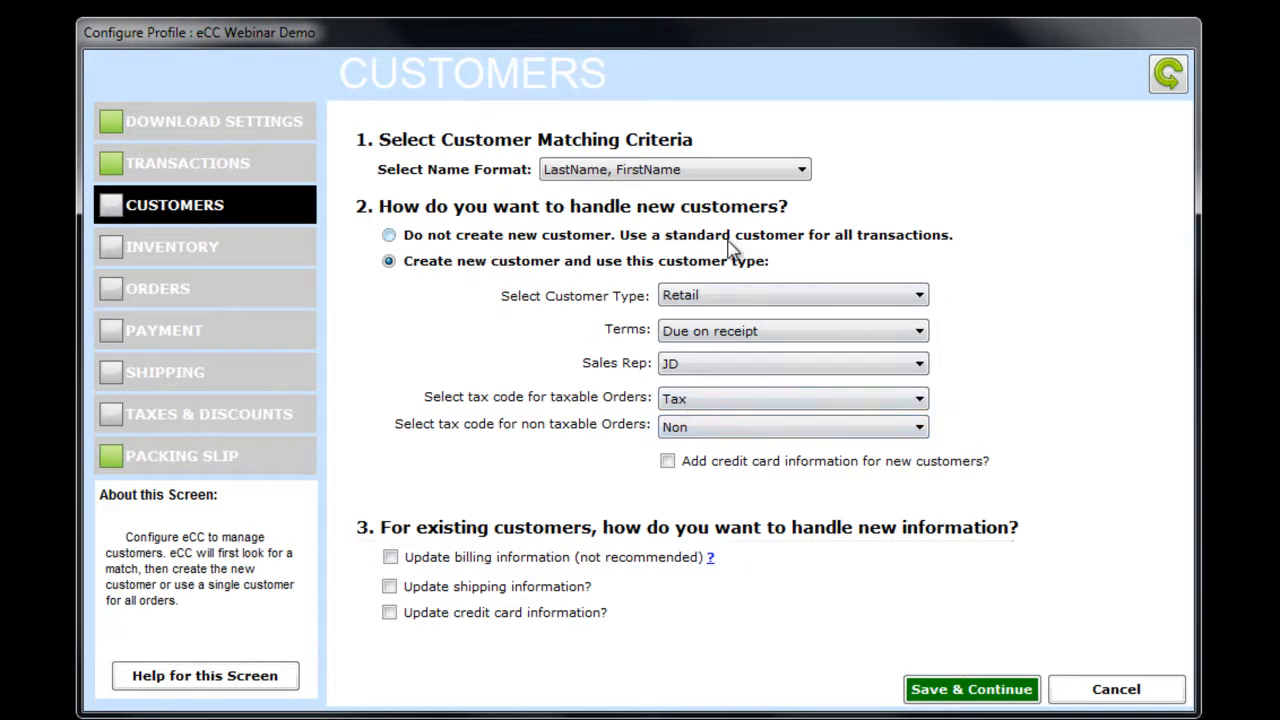
{"action": "left_click", "coordinate": [991, 690]}
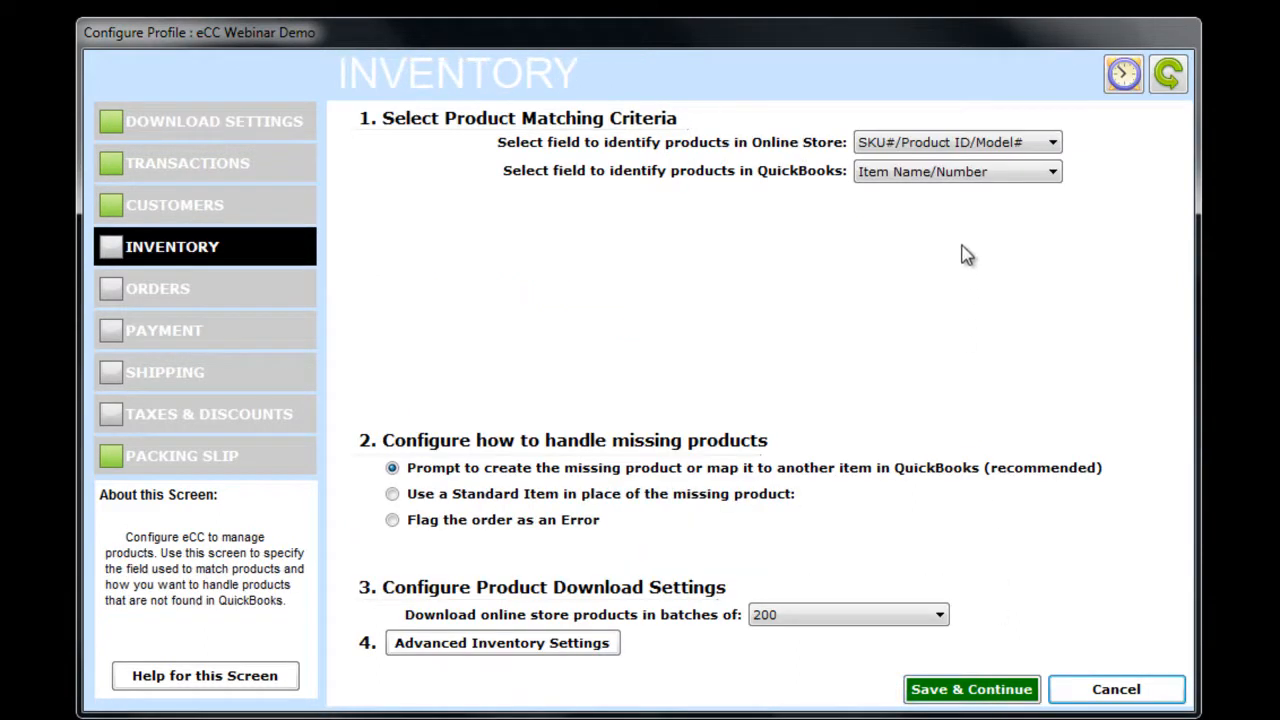
Examine the available fields for identifying products in the online store and in QuickBooks
{"action": "left_click", "coordinate": [929, 142]}
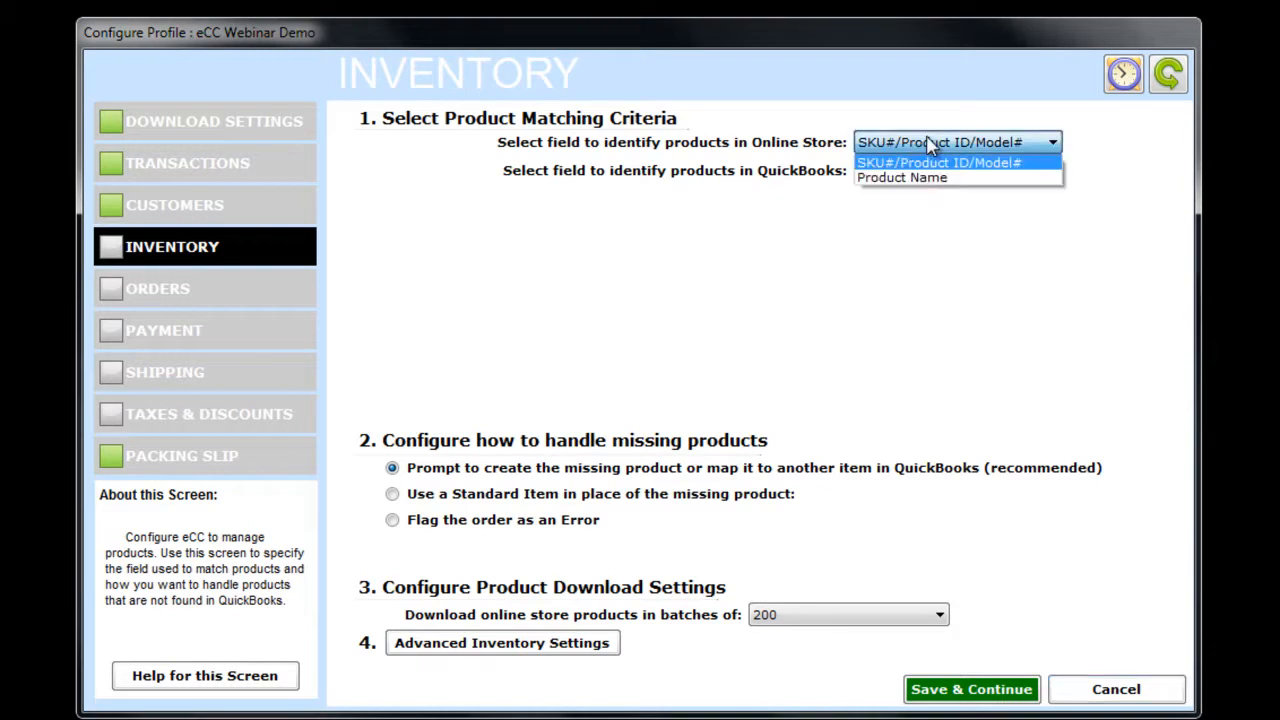
{"action": "left_click", "coordinate": [929, 145]}
{"action": "left_click", "coordinate": [908, 172]}
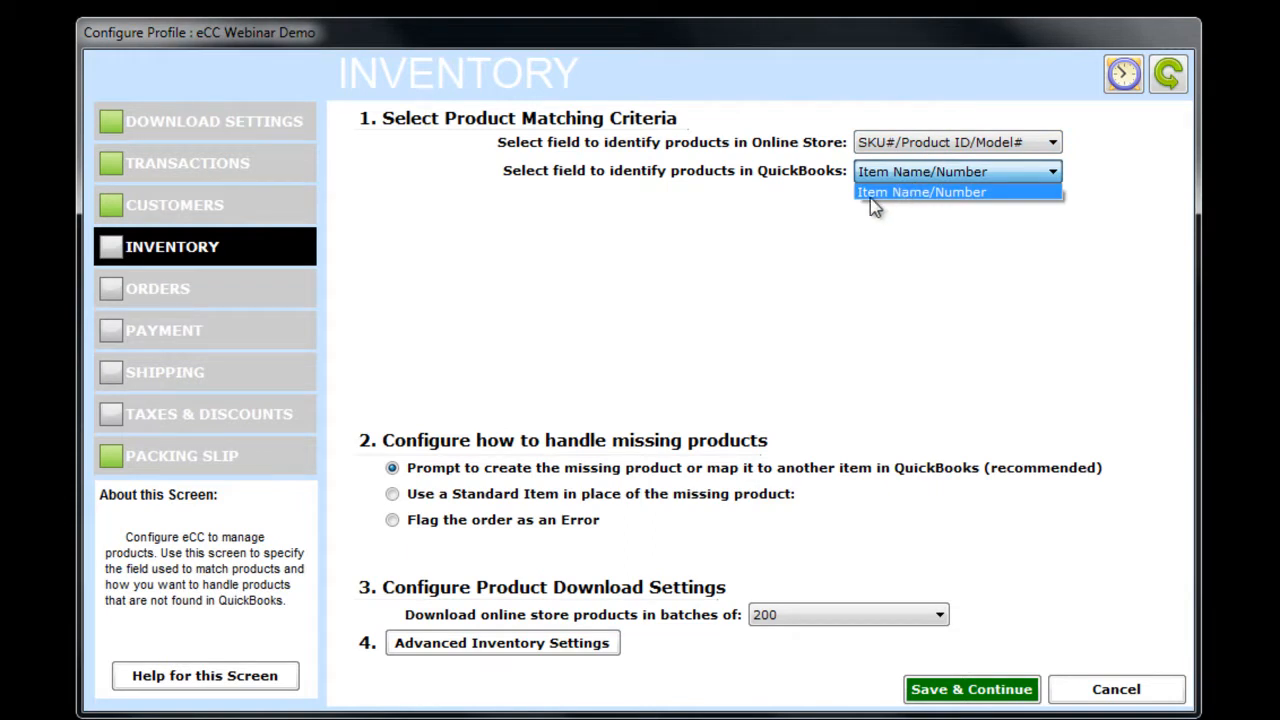
{"action": "left_click", "coordinate": [928, 193]}
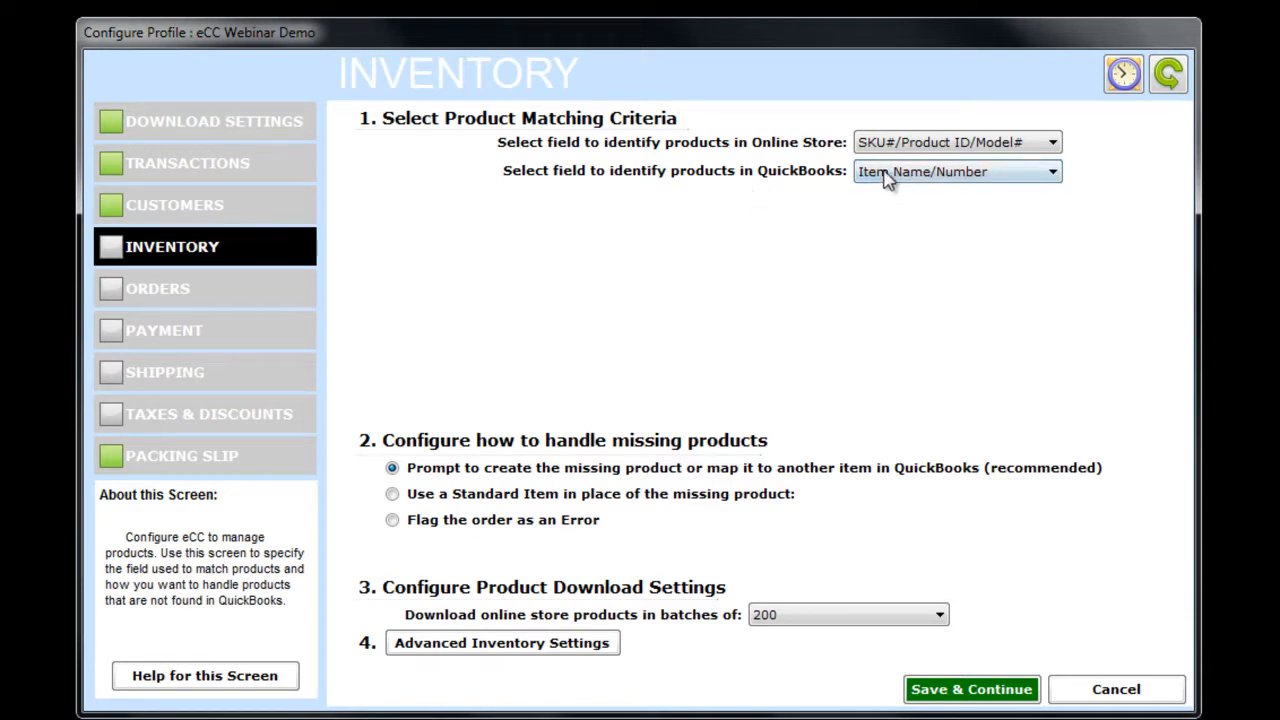
{"action": "left_click", "coordinate": [988, 145]}
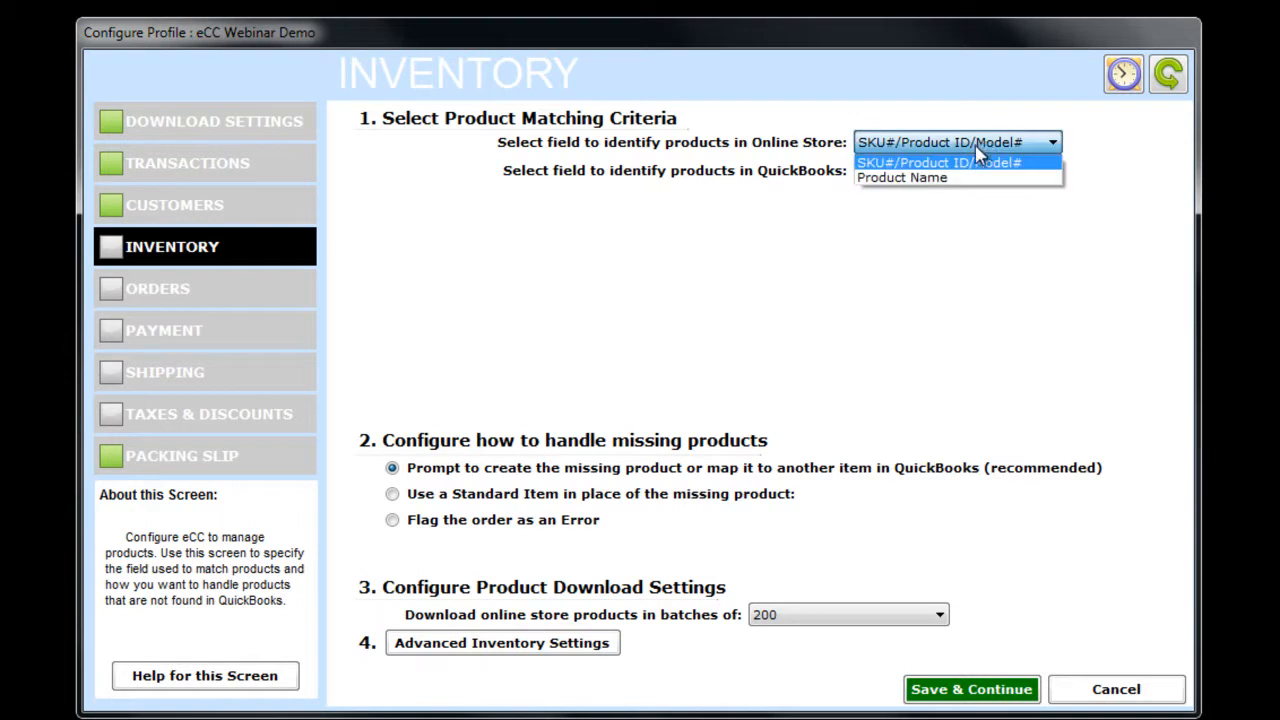
{"action": "left_click", "coordinate": [900, 142]}
{"action": "left_click", "coordinate": [900, 143]}
{"action": "left_click", "coordinate": [902, 118]}
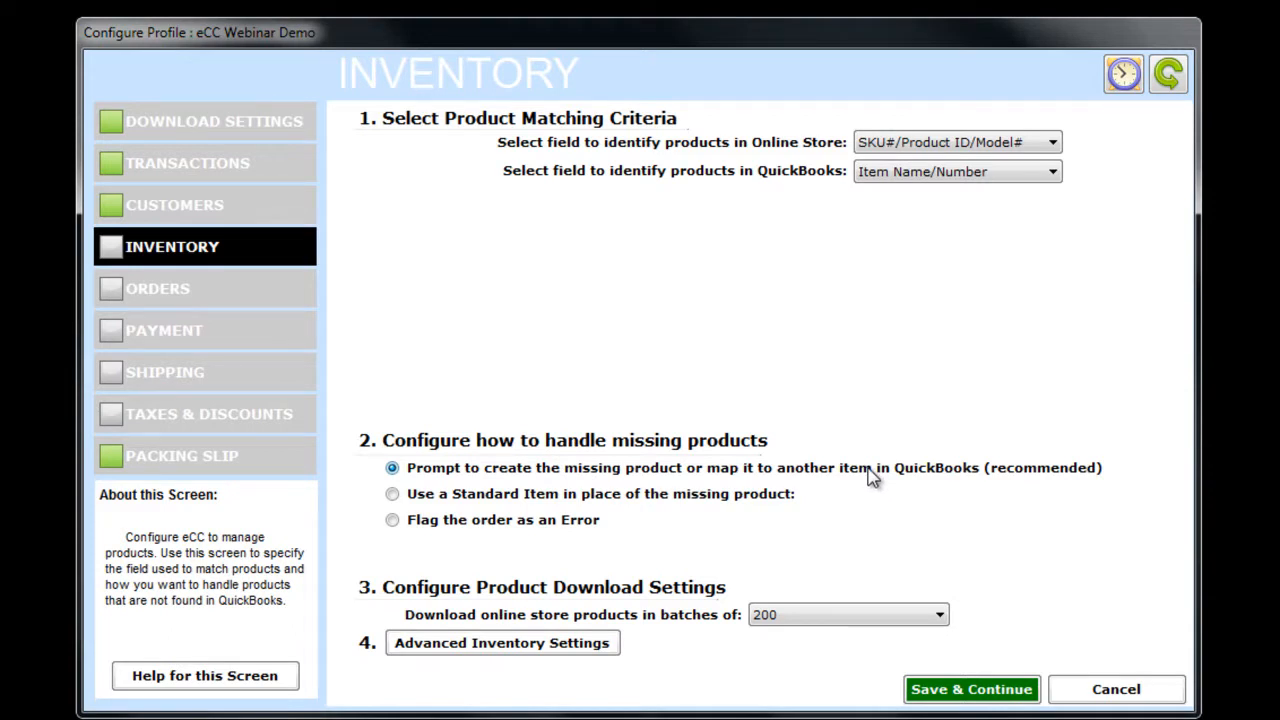
{"action": "left_click", "coordinate": [483, 500]}
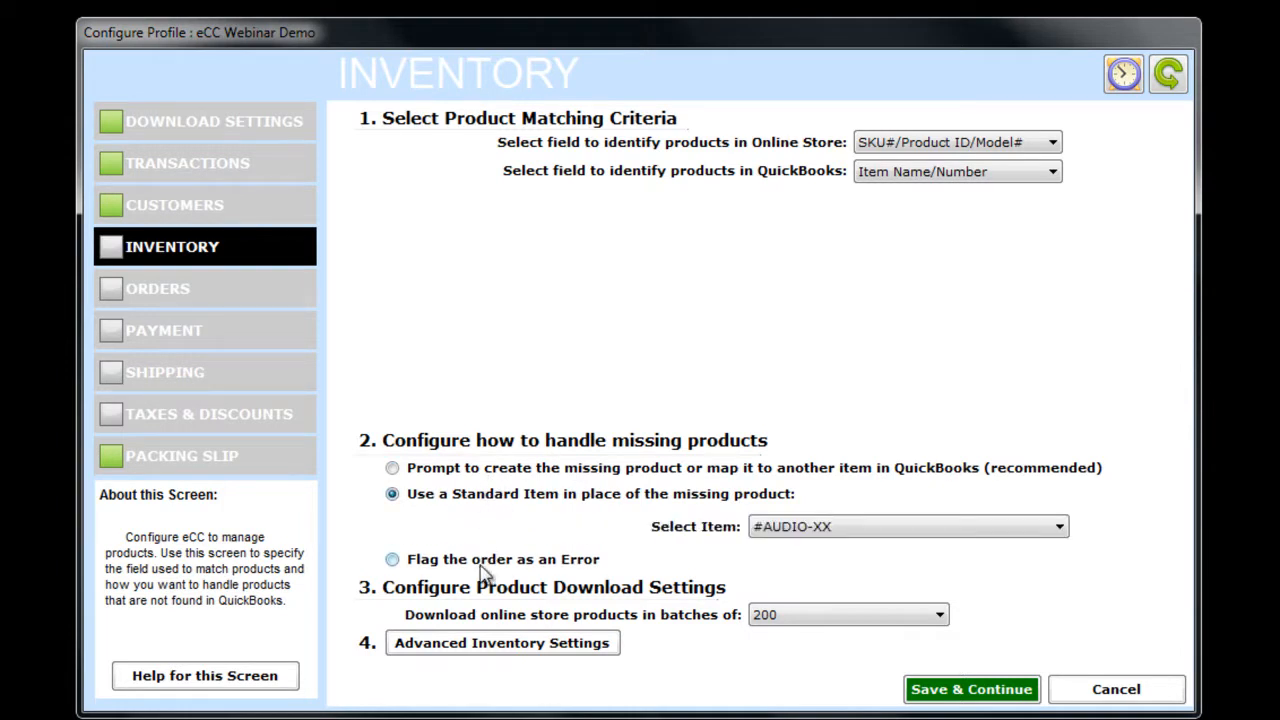
{"action": "left_click", "coordinate": [484, 565]}
{"action": "left_click", "coordinate": [489, 470]}
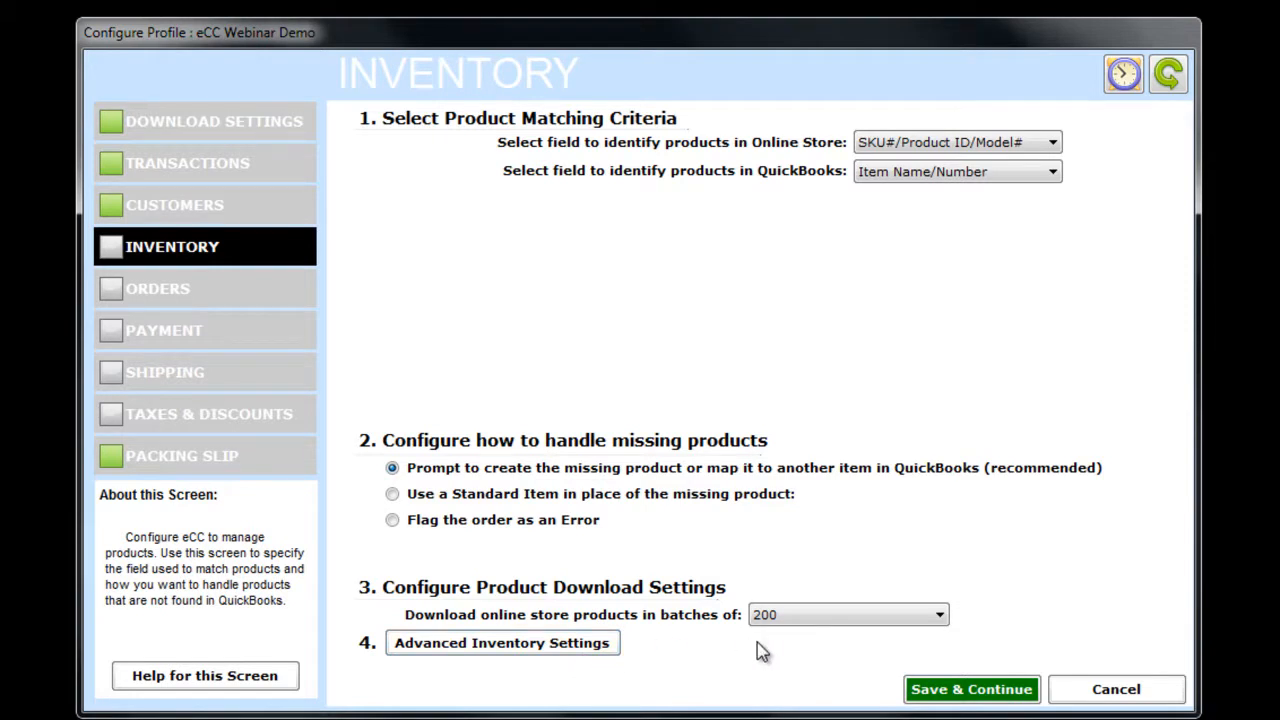
Save the inventory settings and have Pending orders downloaded into eCC with payment status Paid and shipping status Unshipped
{"action": "left_click", "coordinate": [955, 695]}
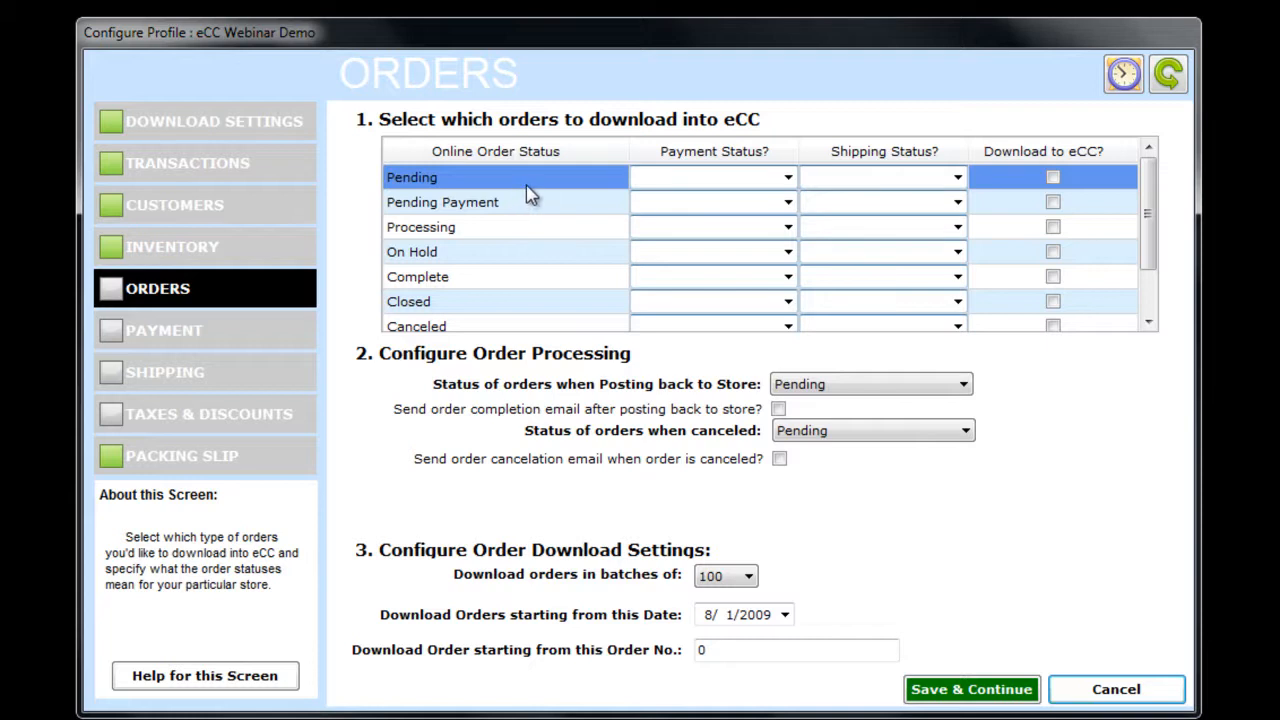
{"action": "left_click", "coordinate": [1055, 179]}
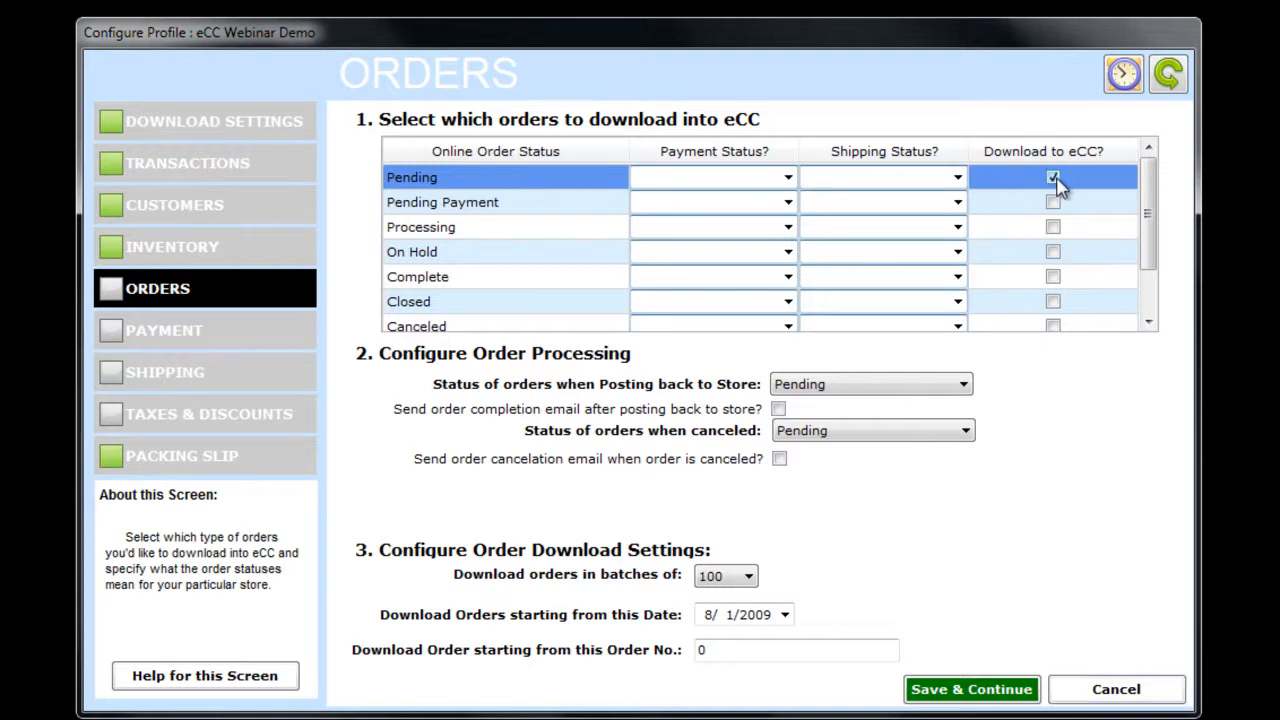
{"action": "left_click", "coordinate": [788, 177]}
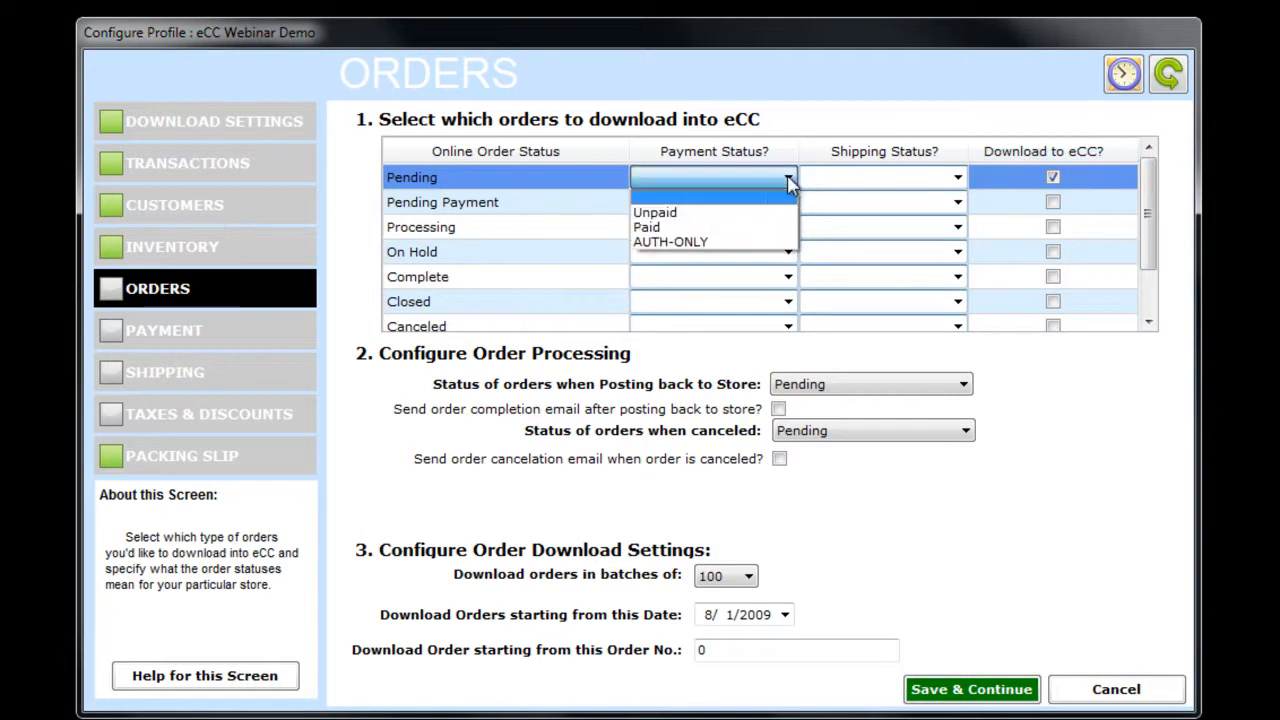
{"action": "left_click", "coordinate": [737, 228]}
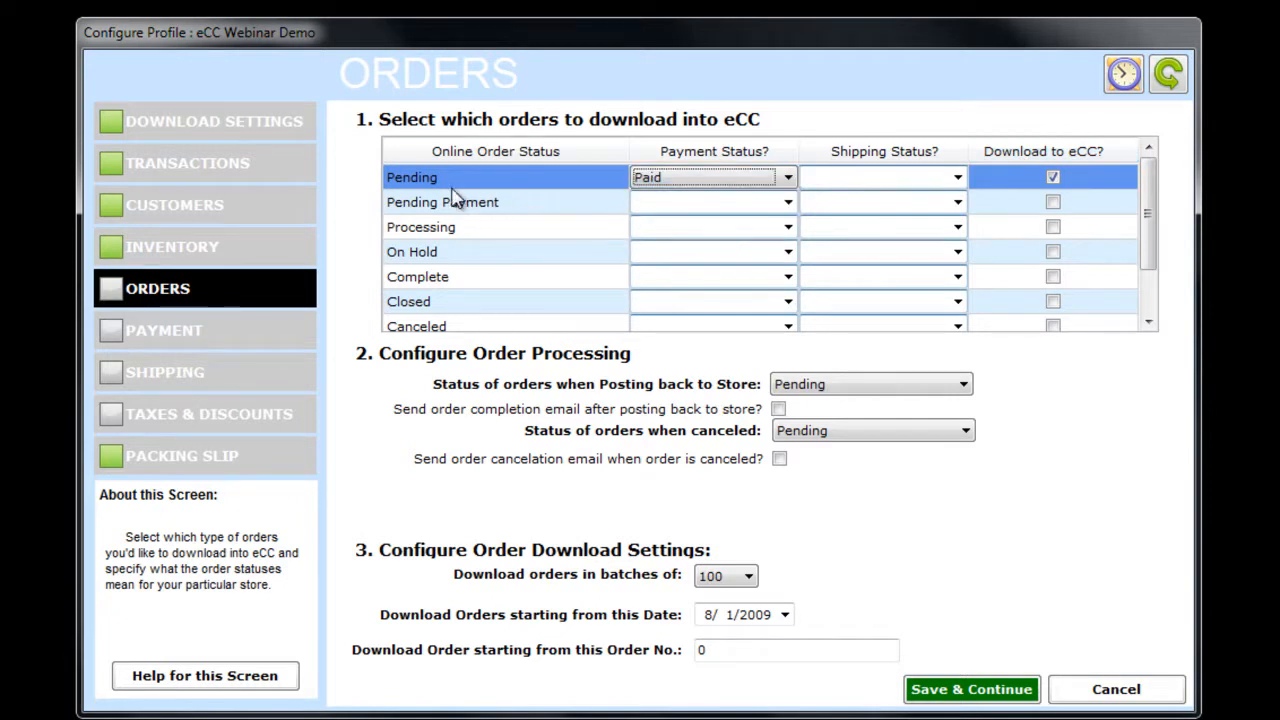
{"action": "left_click", "coordinate": [958, 180]}
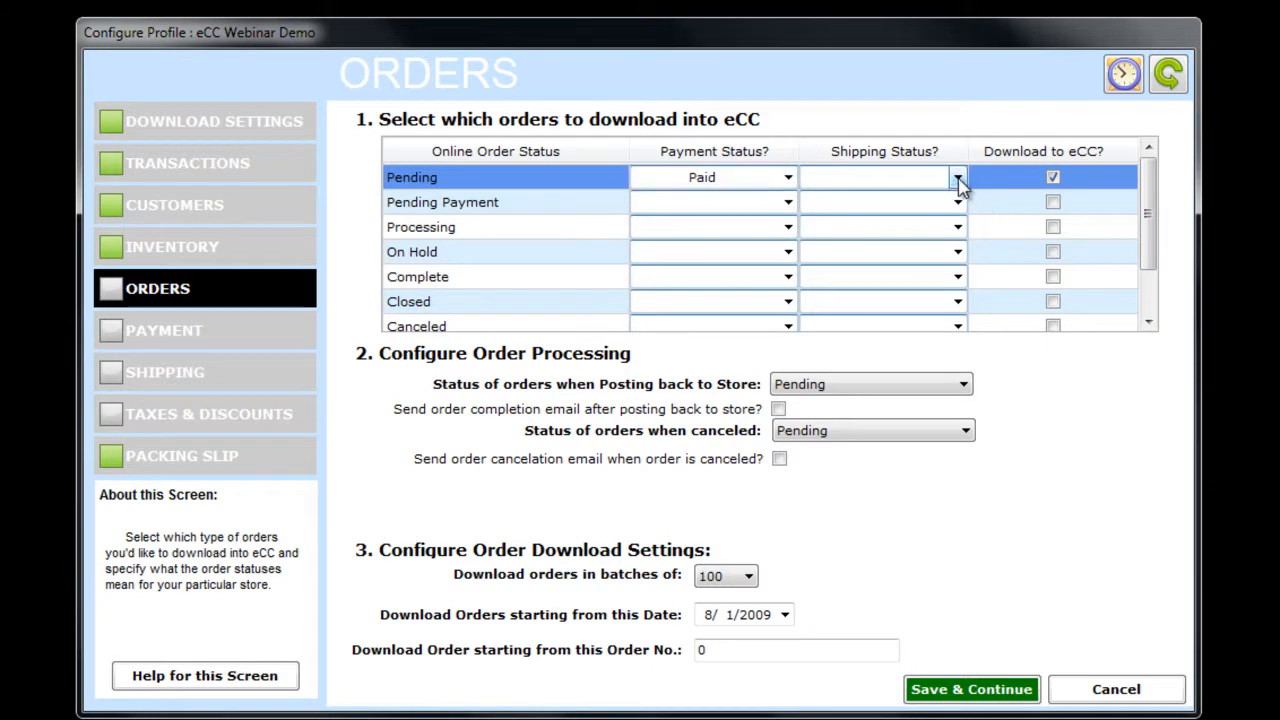
{"action": "left_click", "coordinate": [958, 178]}
{"action": "left_click", "coordinate": [920, 212]}
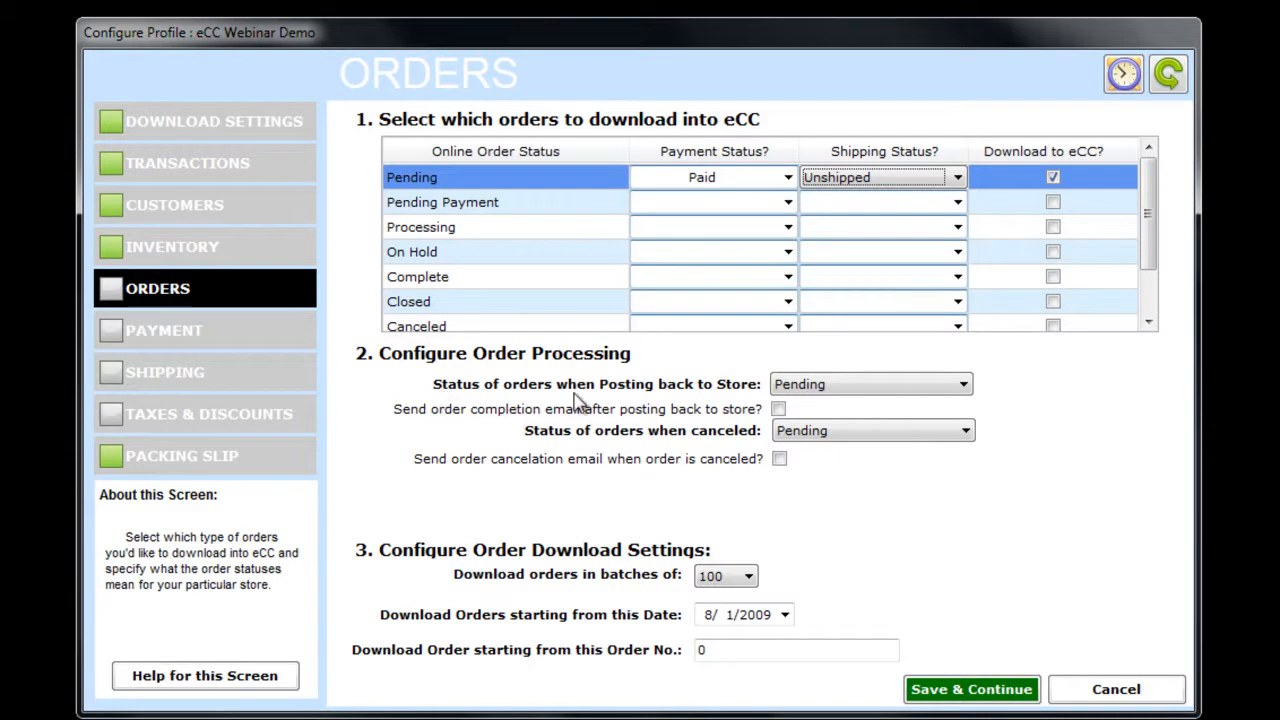
Set orders to Complete when posting back to the store with a completion email sent, and to Canceled when canceled
{"action": "left_click", "coordinate": [893, 388]}
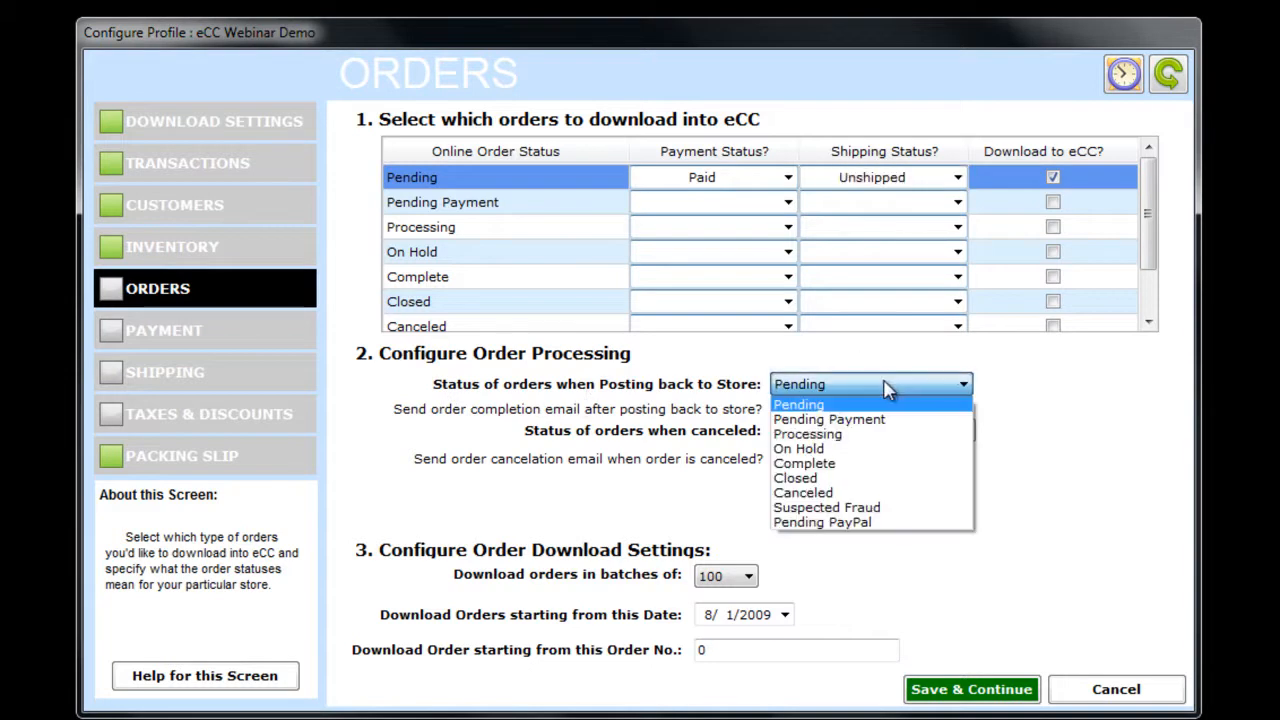
{"action": "left_click", "coordinate": [880, 464]}
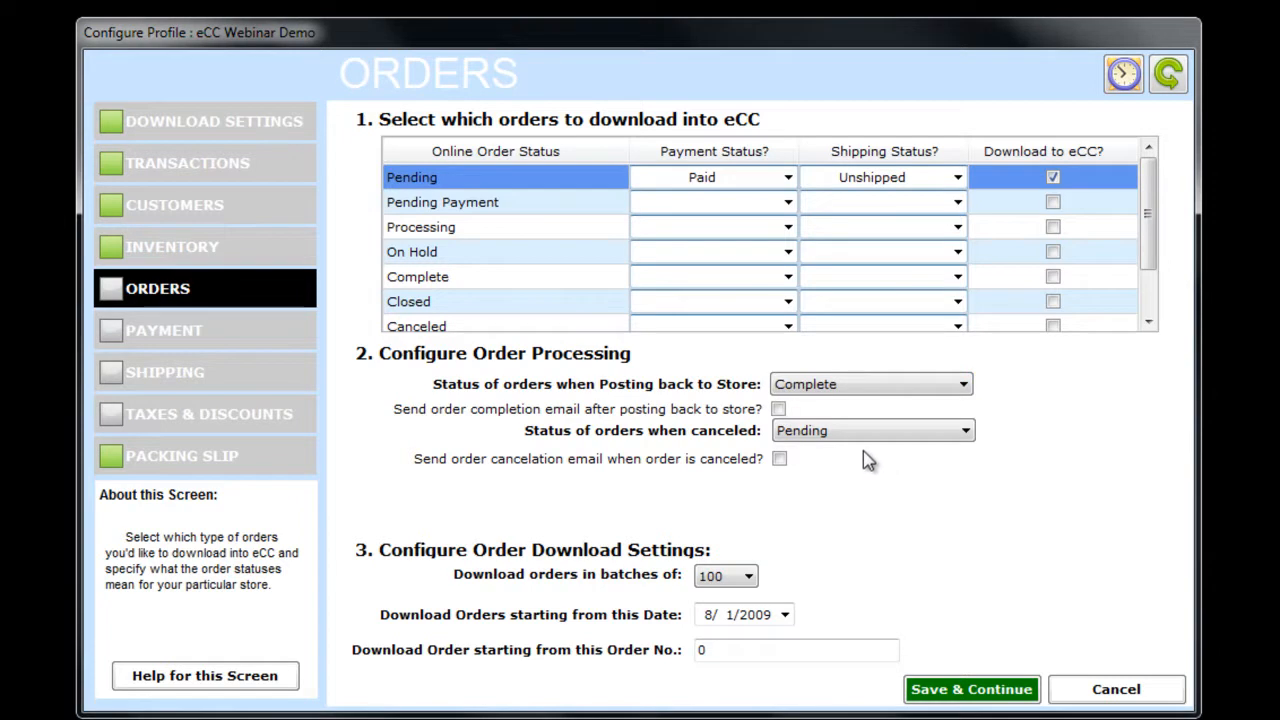
{"action": "left_click", "coordinate": [778, 409]}
{"action": "left_click", "coordinate": [966, 432]}
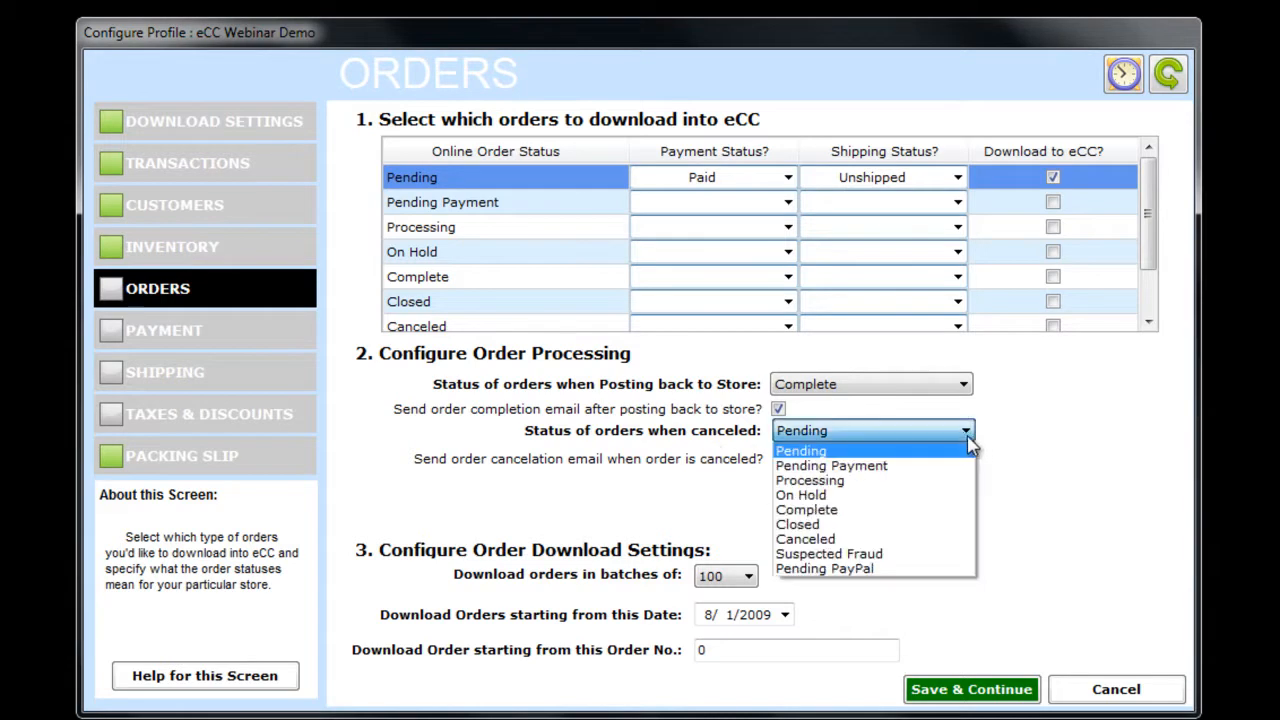
{"action": "left_click", "coordinate": [904, 539]}
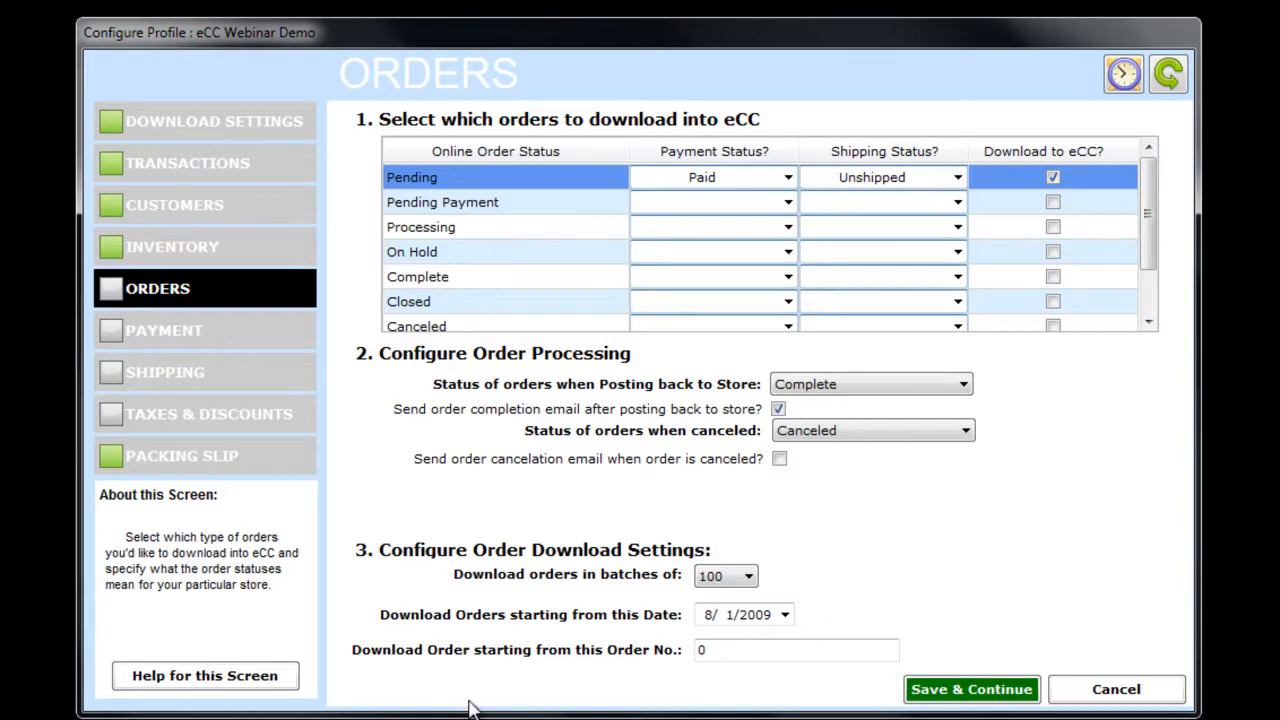
Set the order download start date to 7/19/2010 and save, leaving payment processing to the online store
{"action": "left_click", "coordinate": [785, 616]}
{"action": "left_click", "coordinate": [785, 615]}
{"action": "left_click", "coordinate": [786, 614]}
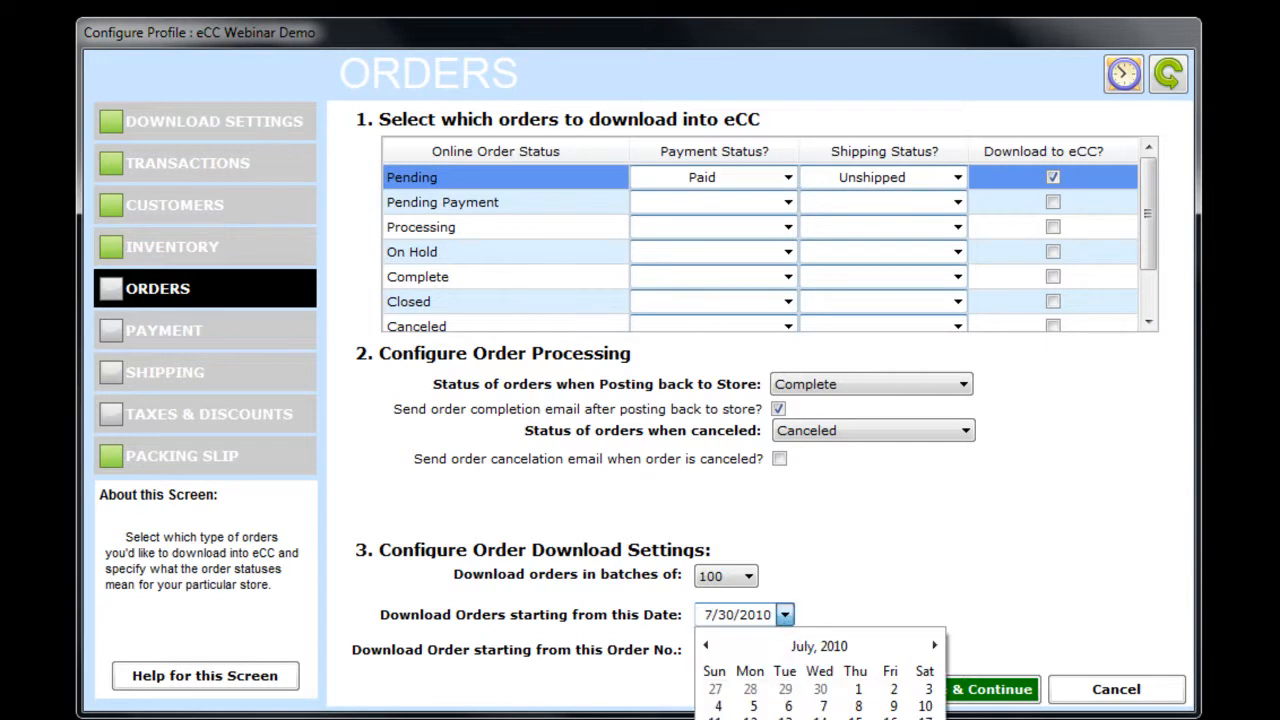
{"action": "left_click", "coordinate": [752, 719]}
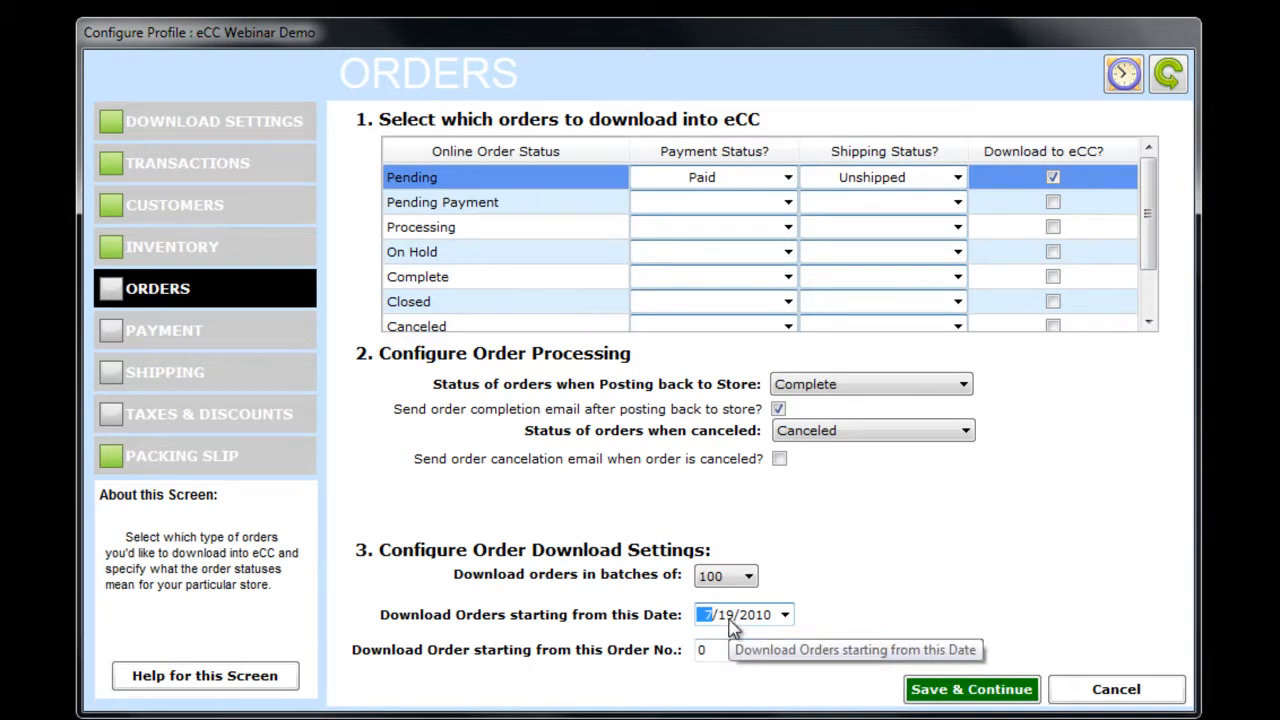
{"action": "left_click", "coordinate": [928, 691]}
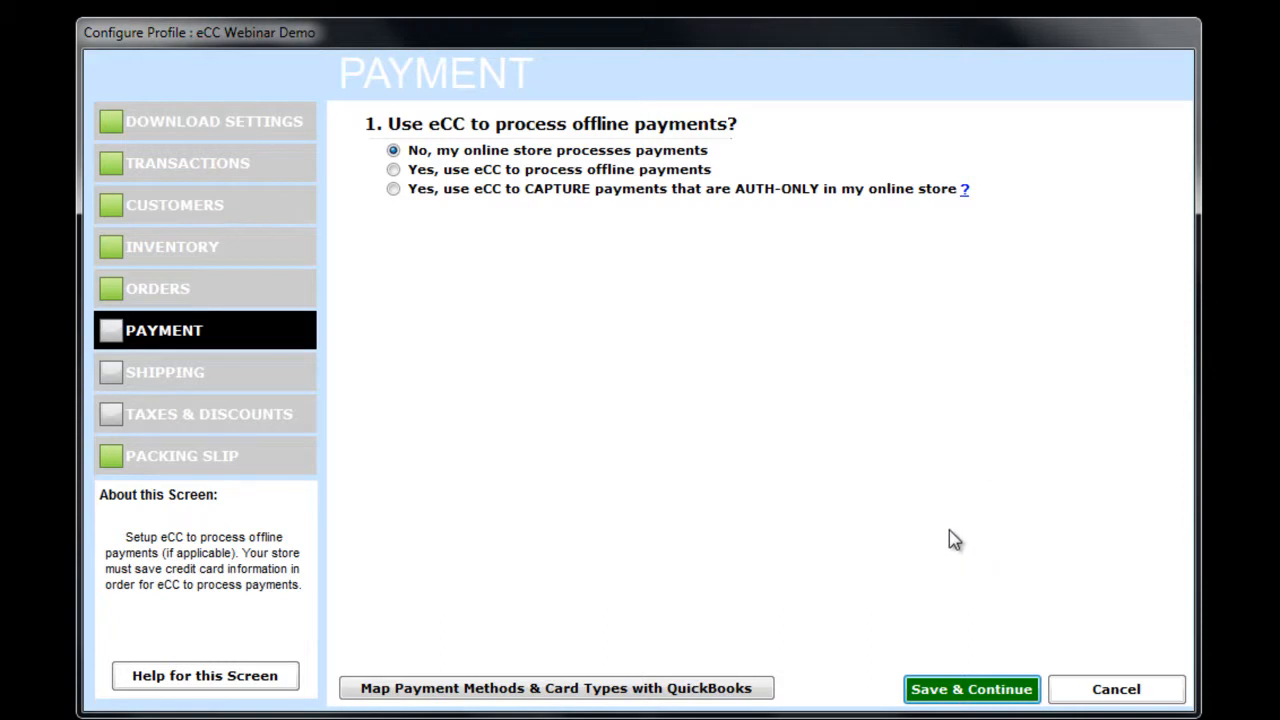
{"action": "left_click", "coordinate": [984, 698]}
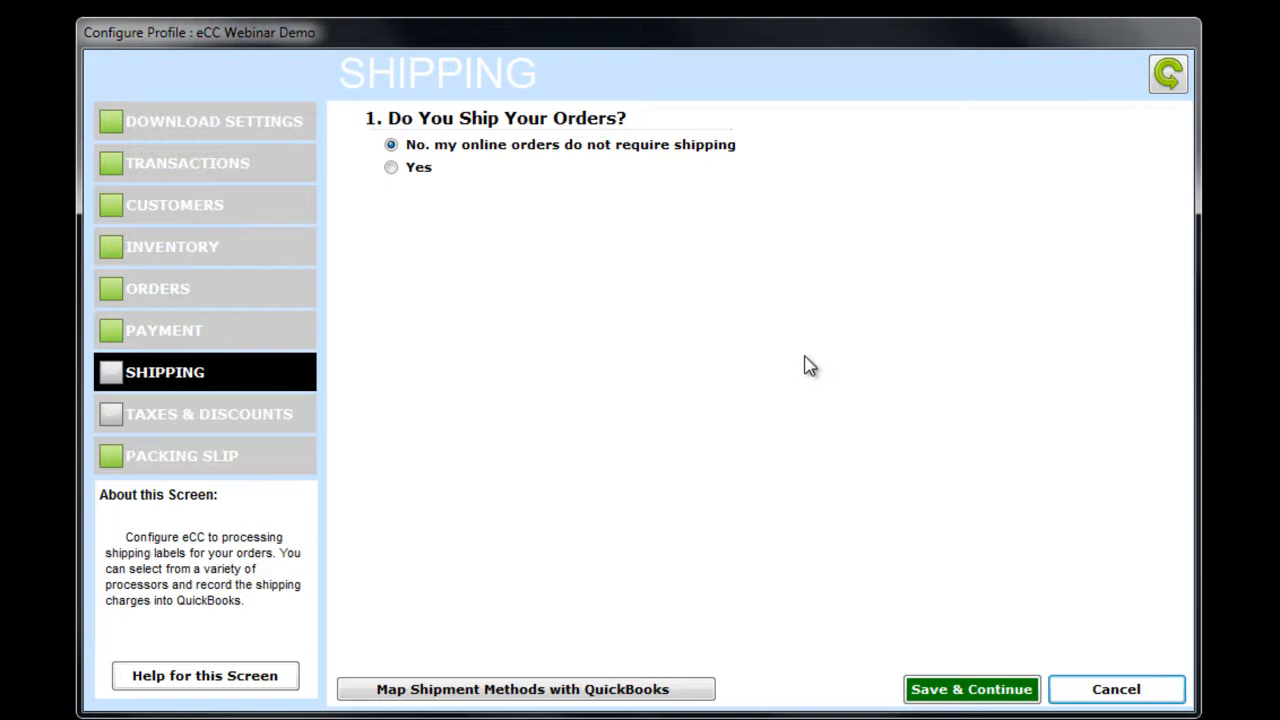
Enable order shipping with the SHIPPING item for charges, and choose USPS (without postage) as the shipping provider
{"action": "left_click", "coordinate": [413, 170]}
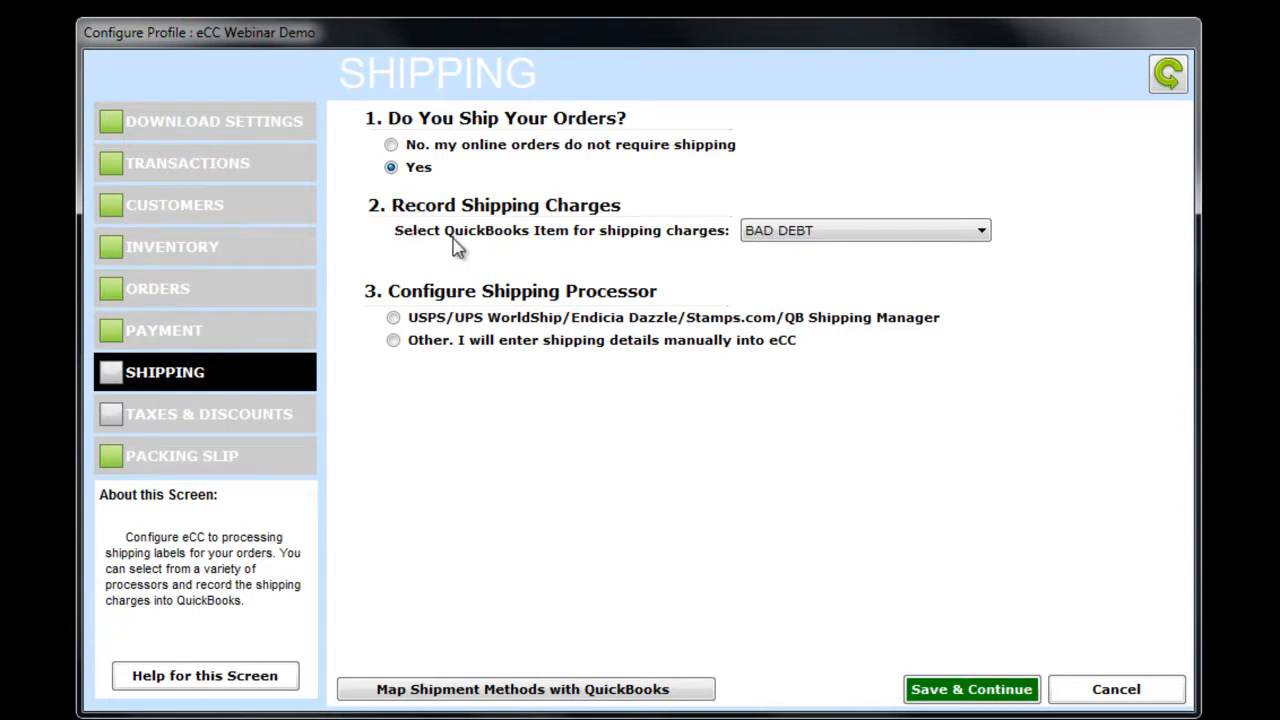
{"action": "left_click", "coordinate": [815, 236]}
{"action": "left_click", "coordinate": [393, 318]}
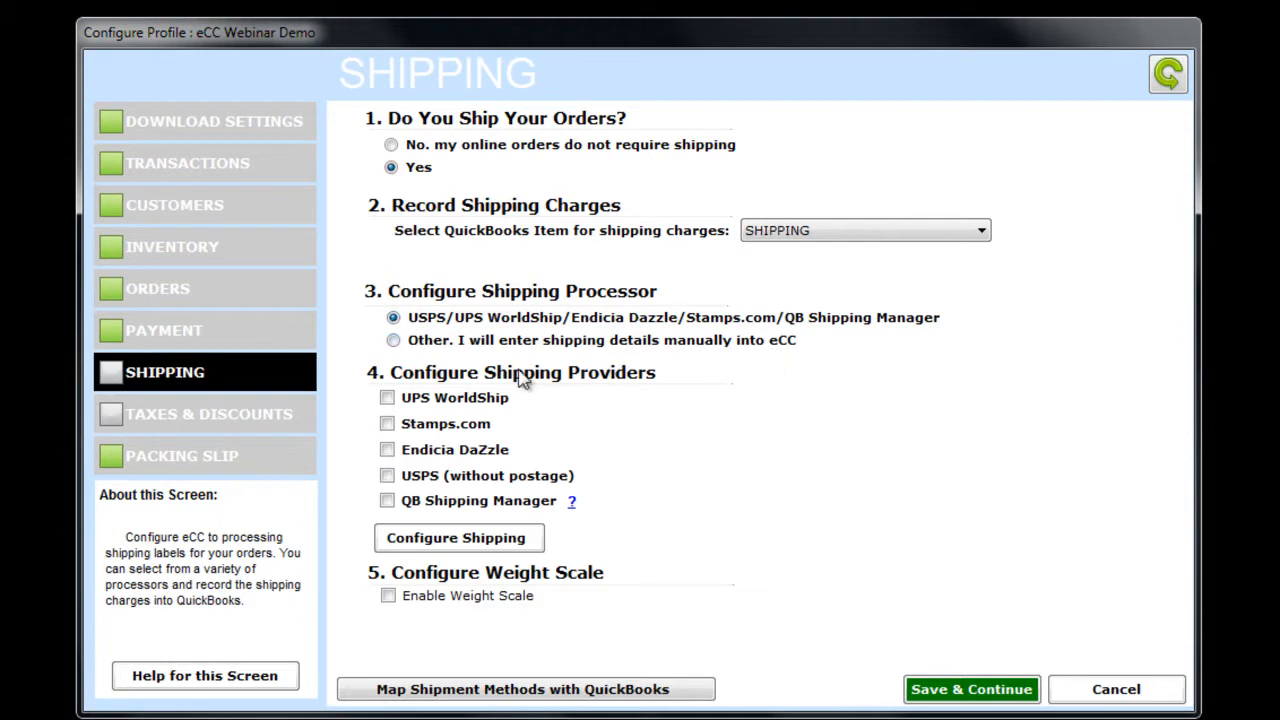
{"action": "left_click", "coordinate": [387, 483]}
Open the default label settings and choose the demo-files folder on the desktop for saving USPS labels
{"action": "left_click", "coordinate": [530, 536]}
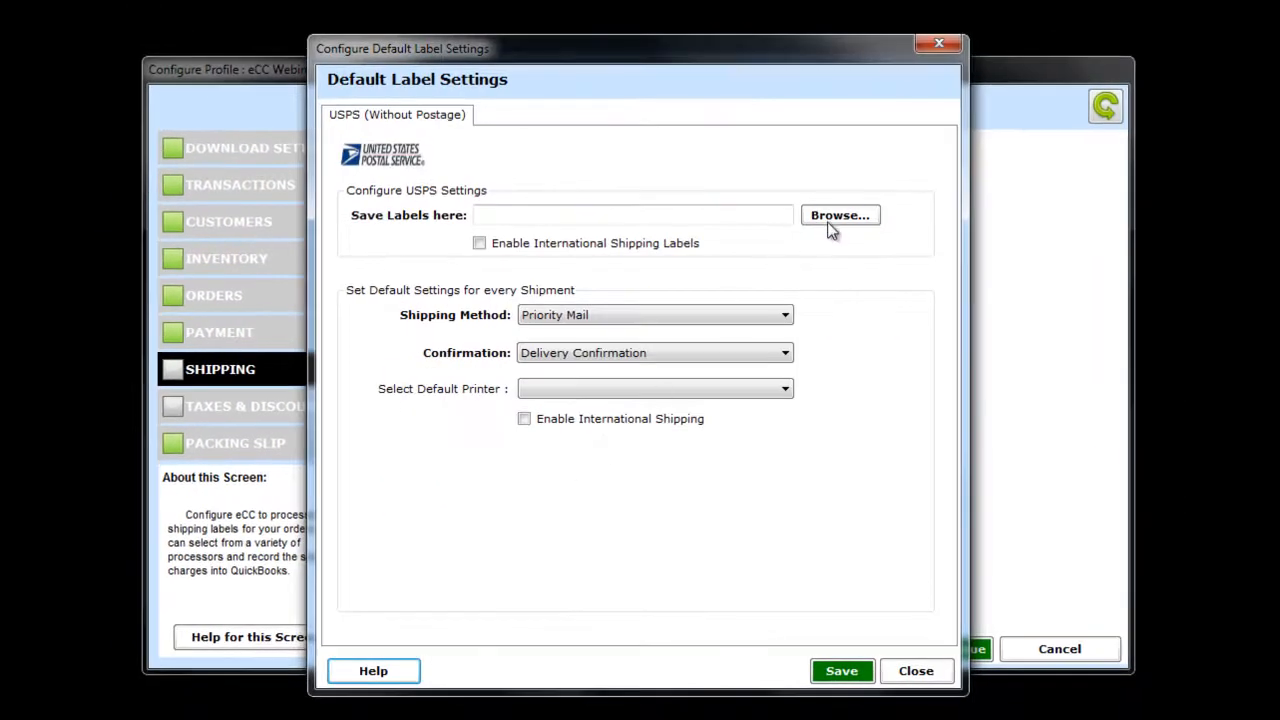
{"action": "left_click", "coordinate": [838, 218]}
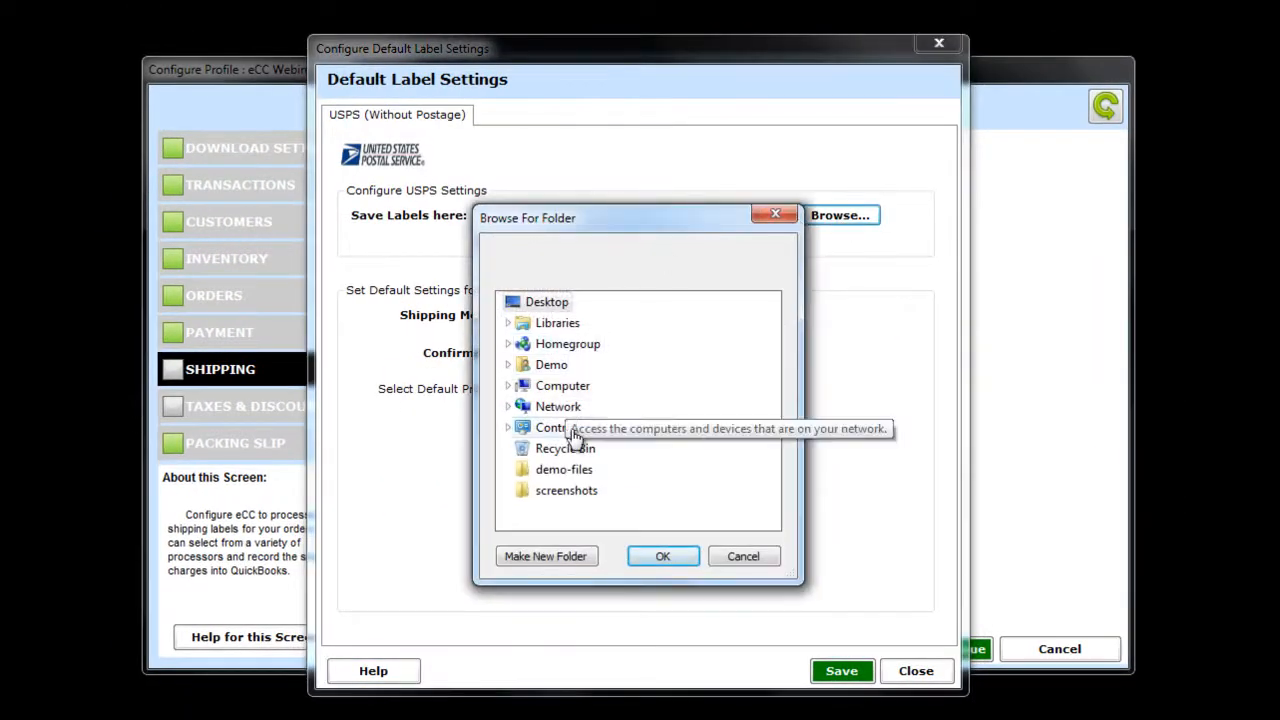
{"action": "left_click", "coordinate": [574, 472]}
{"action": "left_click", "coordinate": [676, 560]}
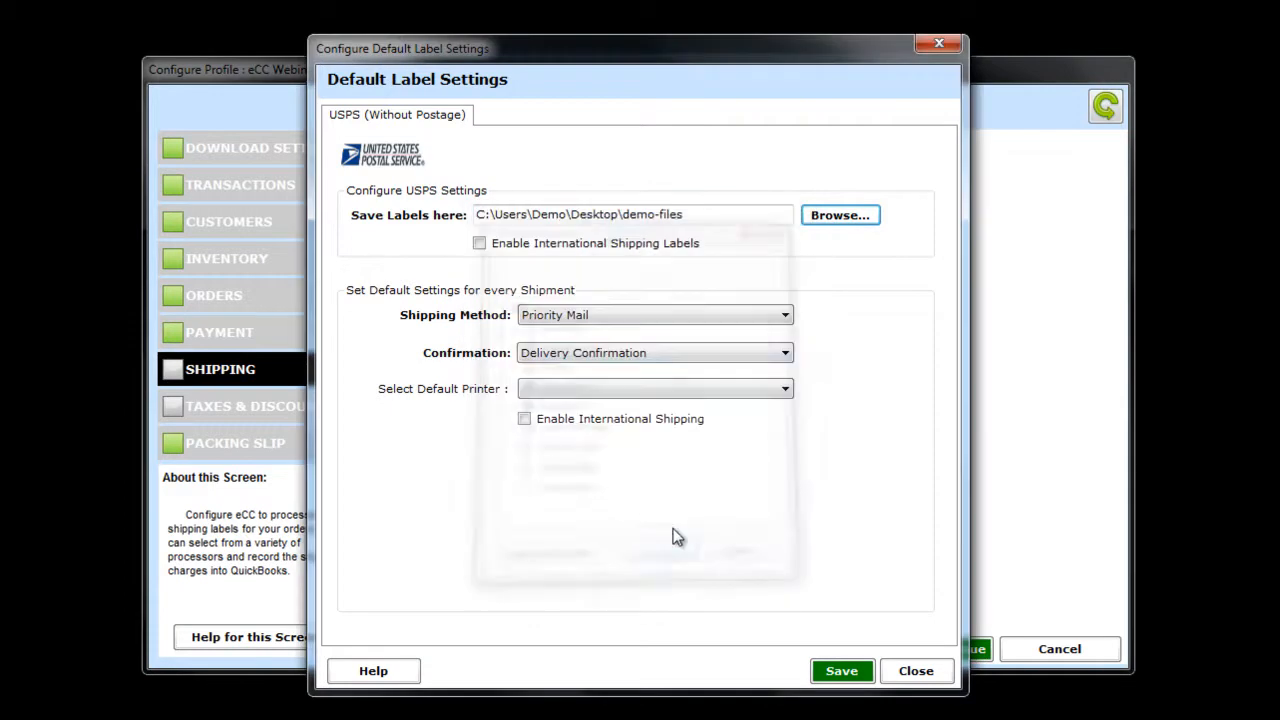
Default shipments to Priority Mail, Delivery Confirmation and the Canon Inkjet MP530 Series printer, and save the label and shipping settings
{"action": "left_click", "coordinate": [703, 318]}
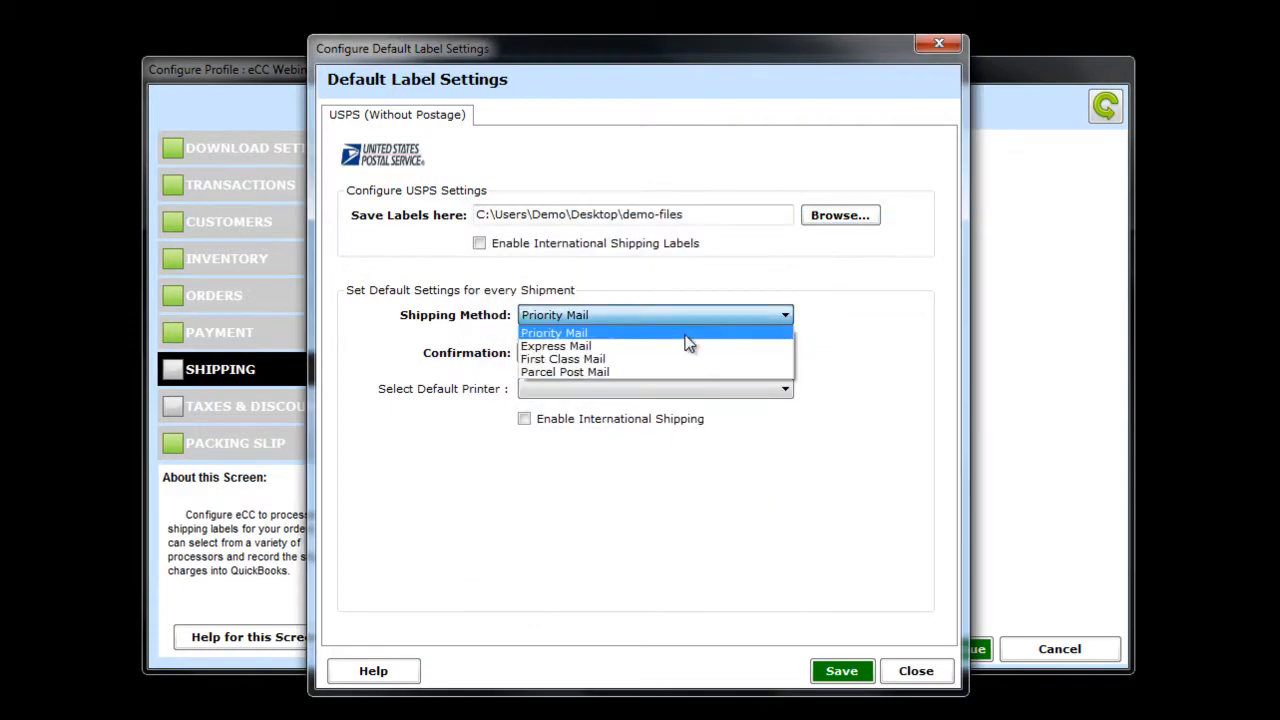
{"action": "left_click", "coordinate": [680, 336]}
{"action": "left_click", "coordinate": [680, 345]}
{"action": "left_click", "coordinate": [680, 366]}
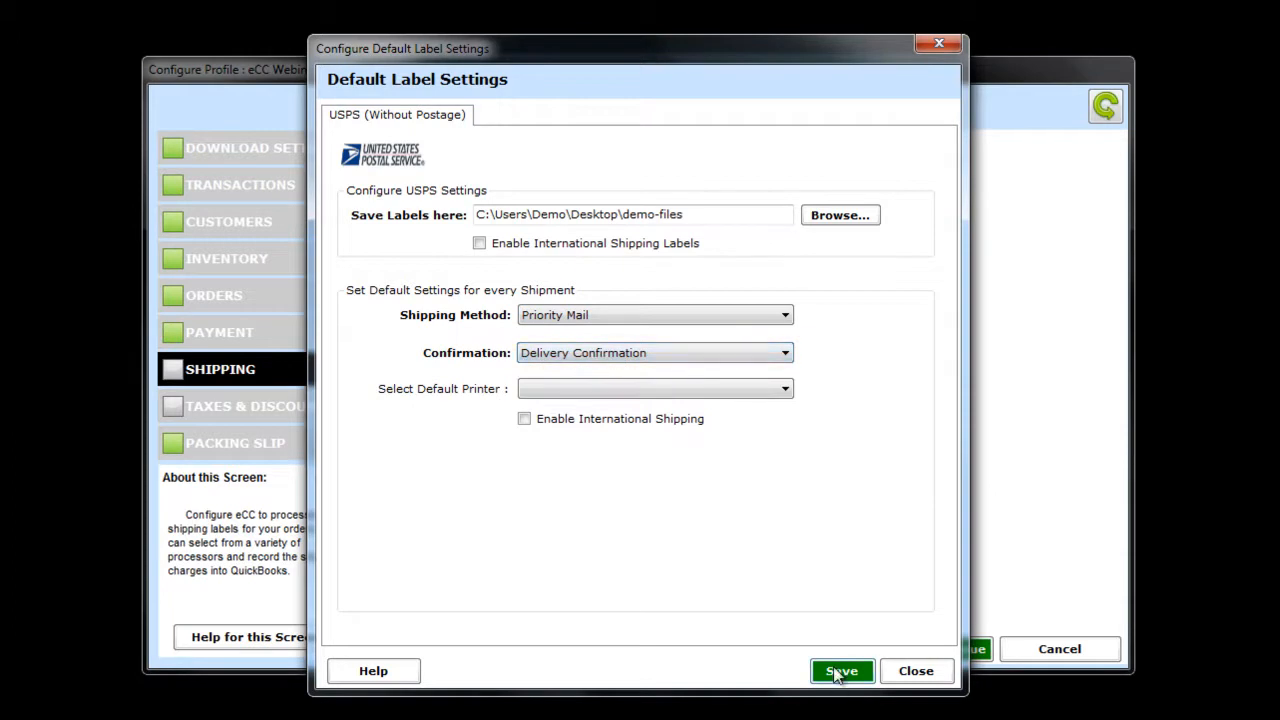
{"action": "left_click", "coordinate": [776, 390]}
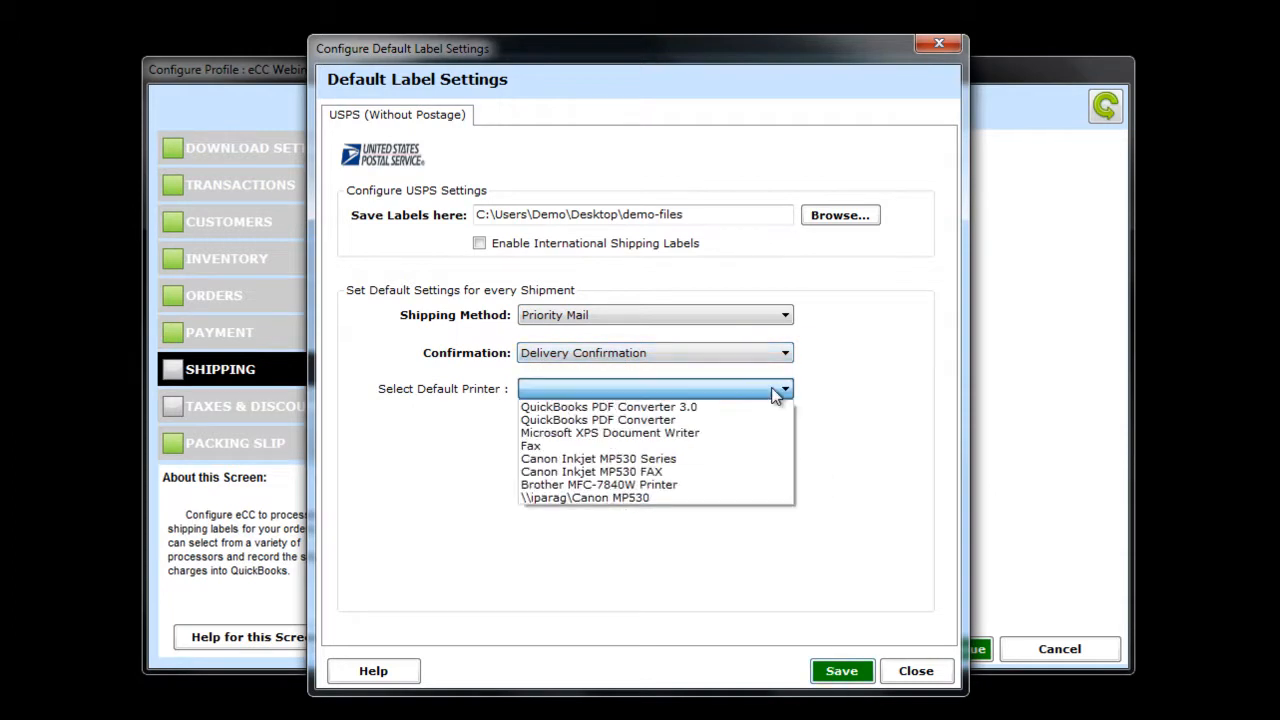
{"action": "left_click", "coordinate": [728, 461]}
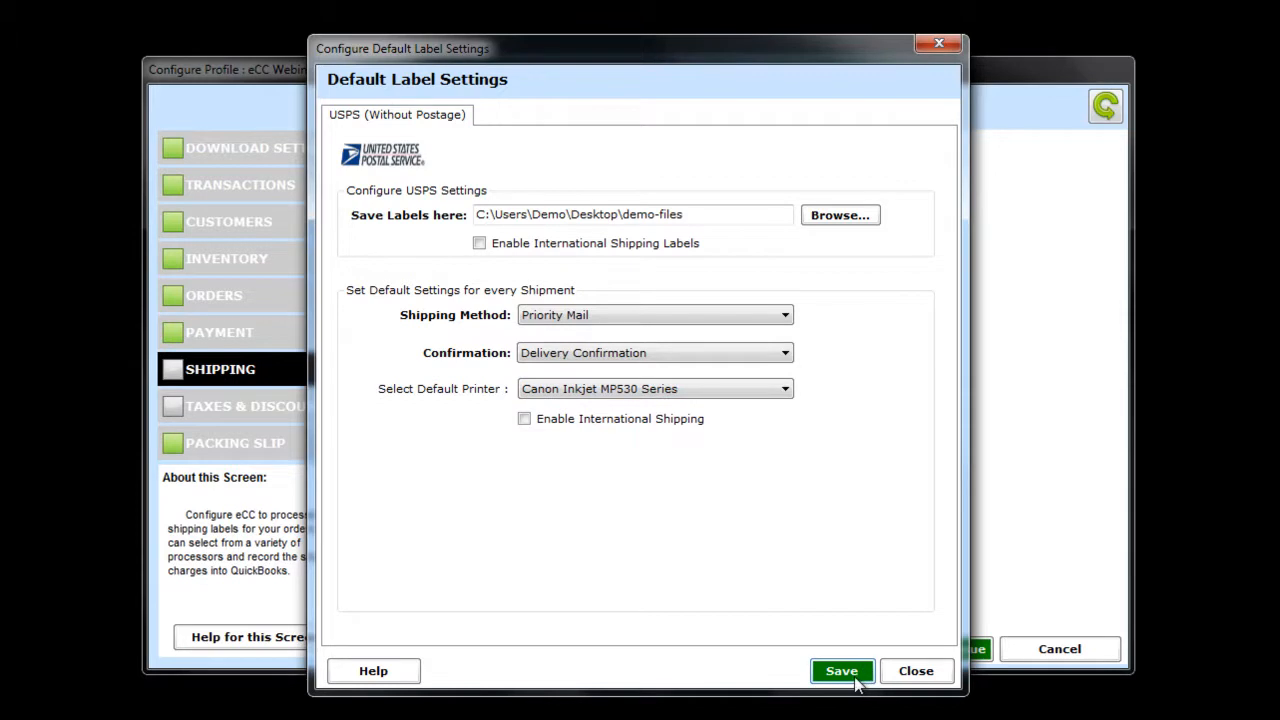
{"action": "left_click", "coordinate": [858, 671]}
{"action": "left_click", "coordinate": [765, 455]}
{"action": "left_click", "coordinate": [906, 670]}
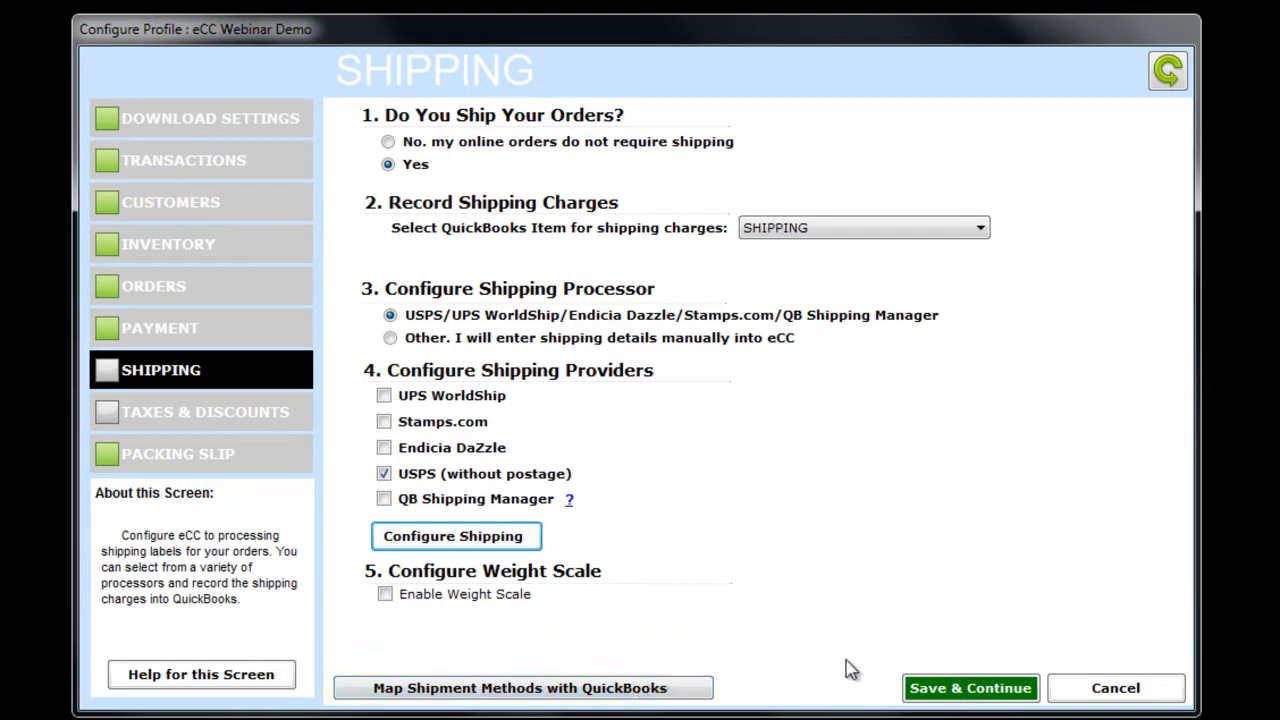
{"action": "left_click", "coordinate": [914, 689]}
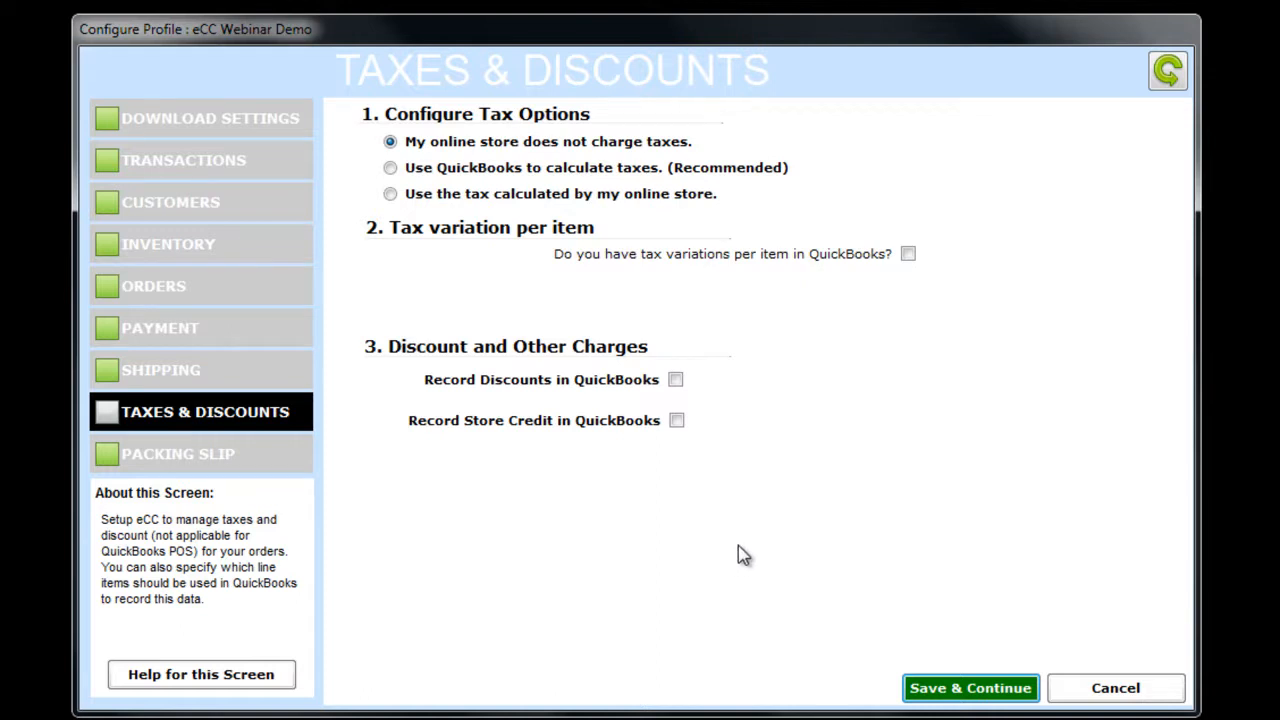
Have QuickBooks calculate taxes, using AZ SALES TAX for taxable orders and OUT OF STATE for non-taxable orders
{"action": "left_click", "coordinate": [463, 177]}
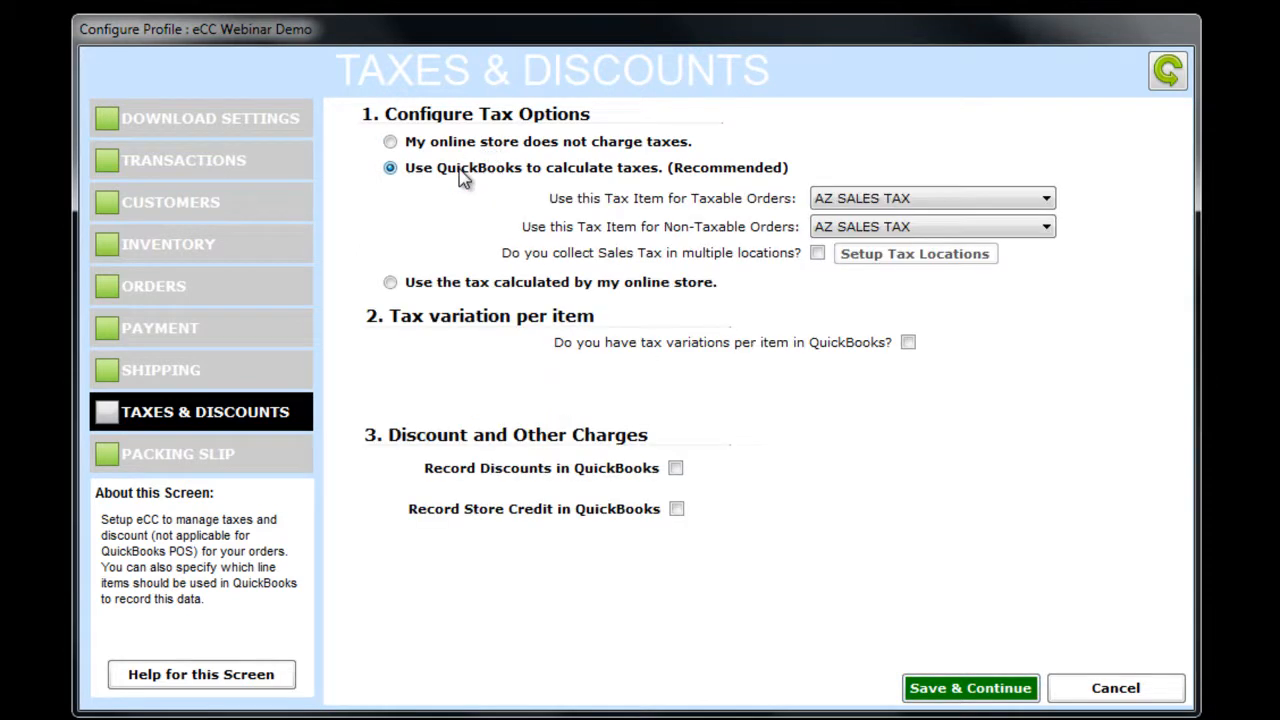
{"action": "left_click", "coordinate": [935, 203]}
{"action": "left_click", "coordinate": [938, 205]}
{"action": "left_click", "coordinate": [933, 228]}
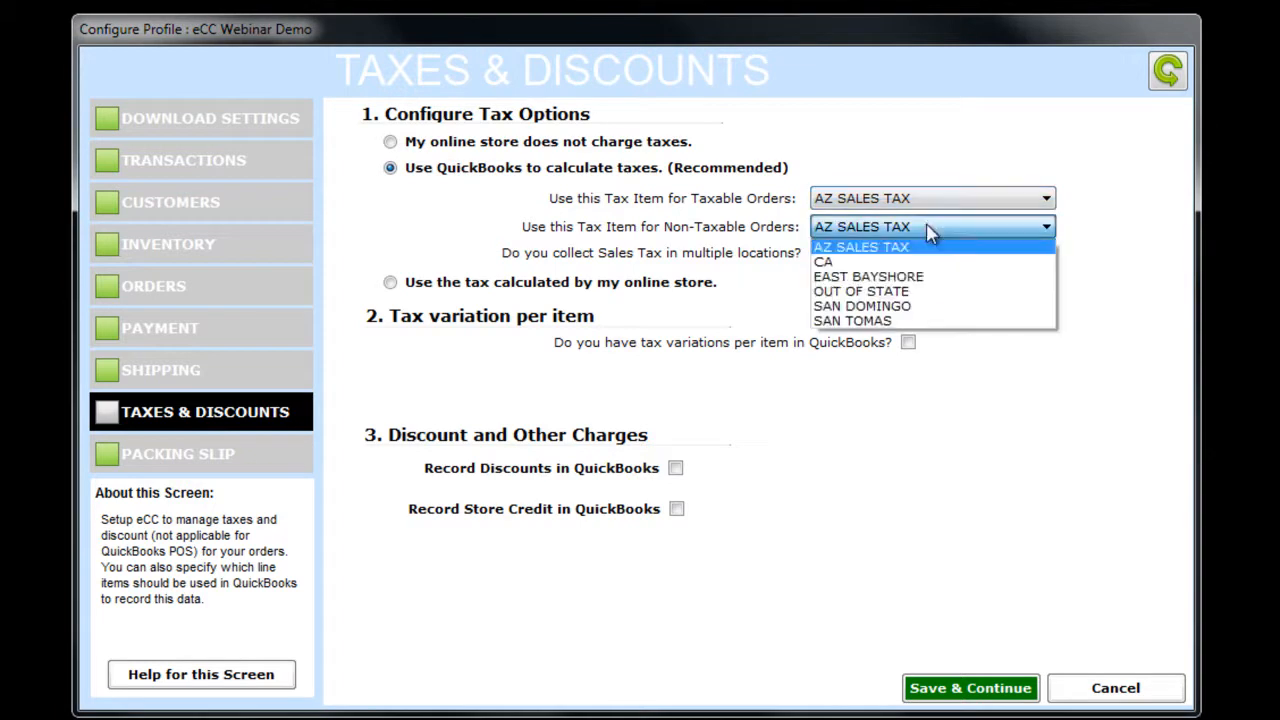
{"action": "left_click", "coordinate": [906, 287]}
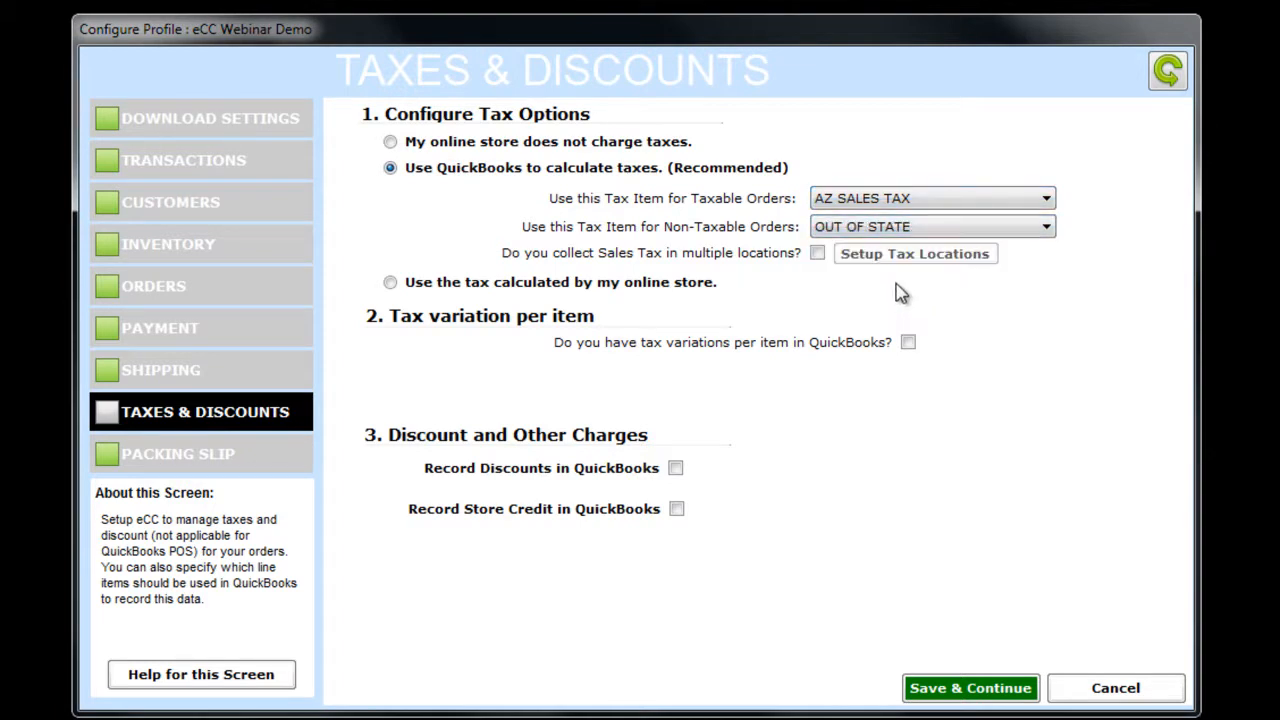
{"action": "left_click", "coordinate": [562, 283]}
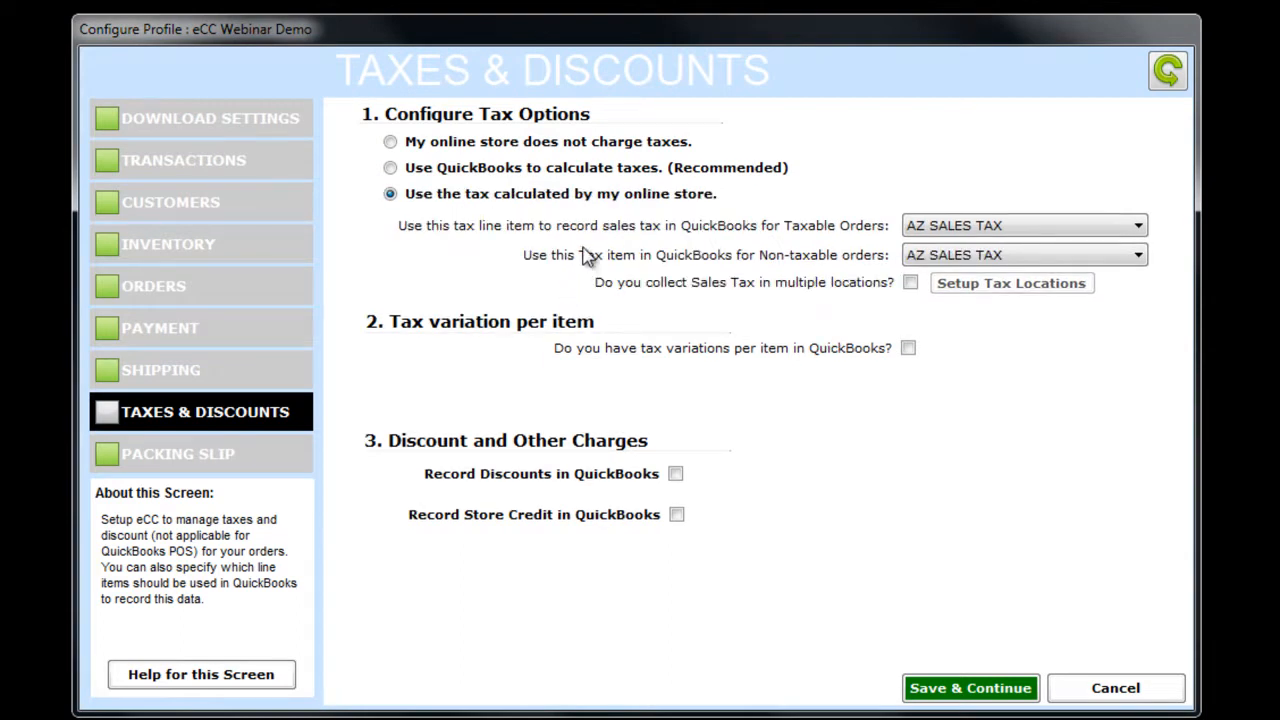
{"action": "left_click", "coordinate": [505, 172]}
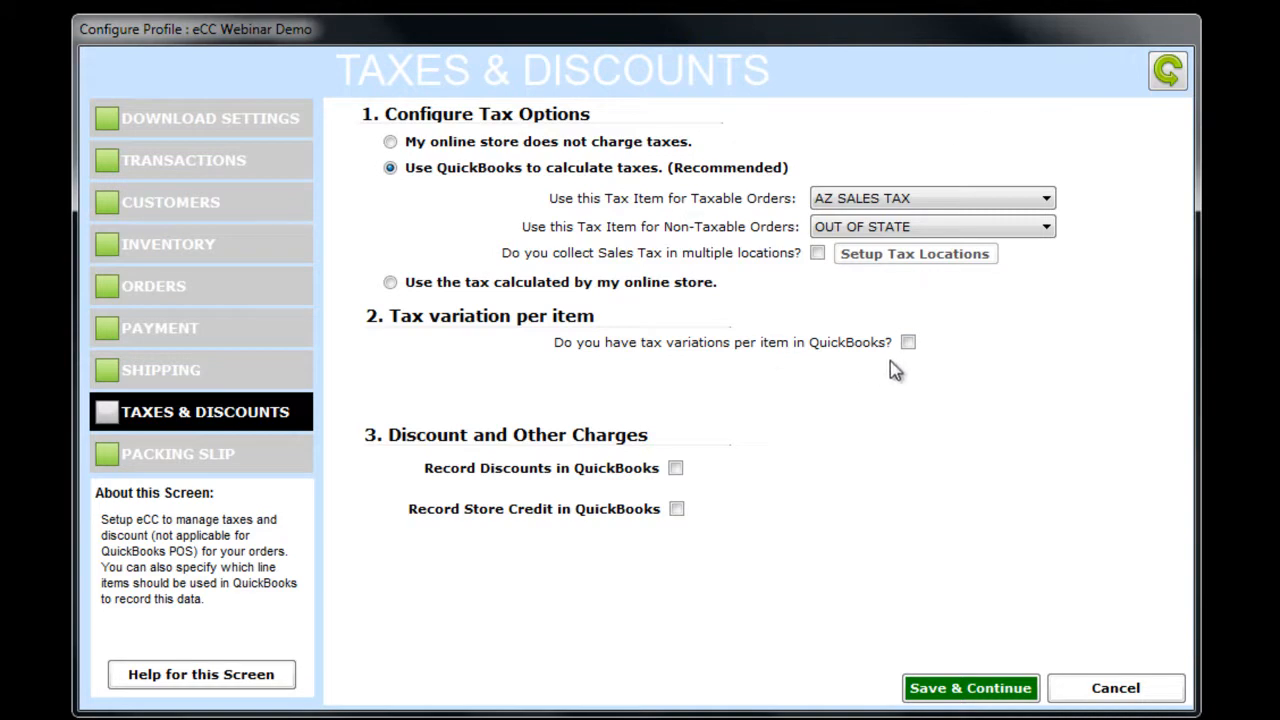
Record discounts in QuickBooks with the DISCOUNT item and save the taxes and discounts settings
{"action": "left_click", "coordinate": [675, 468]}
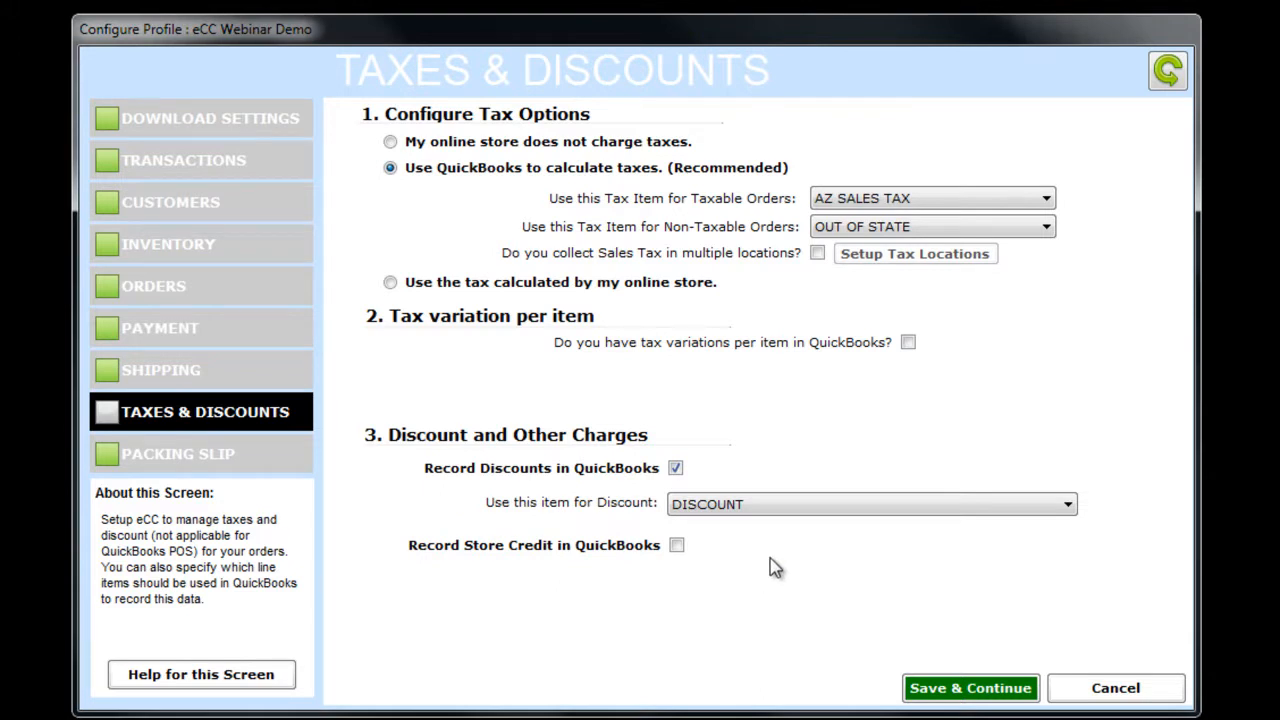
{"action": "left_click", "coordinate": [945, 687]}
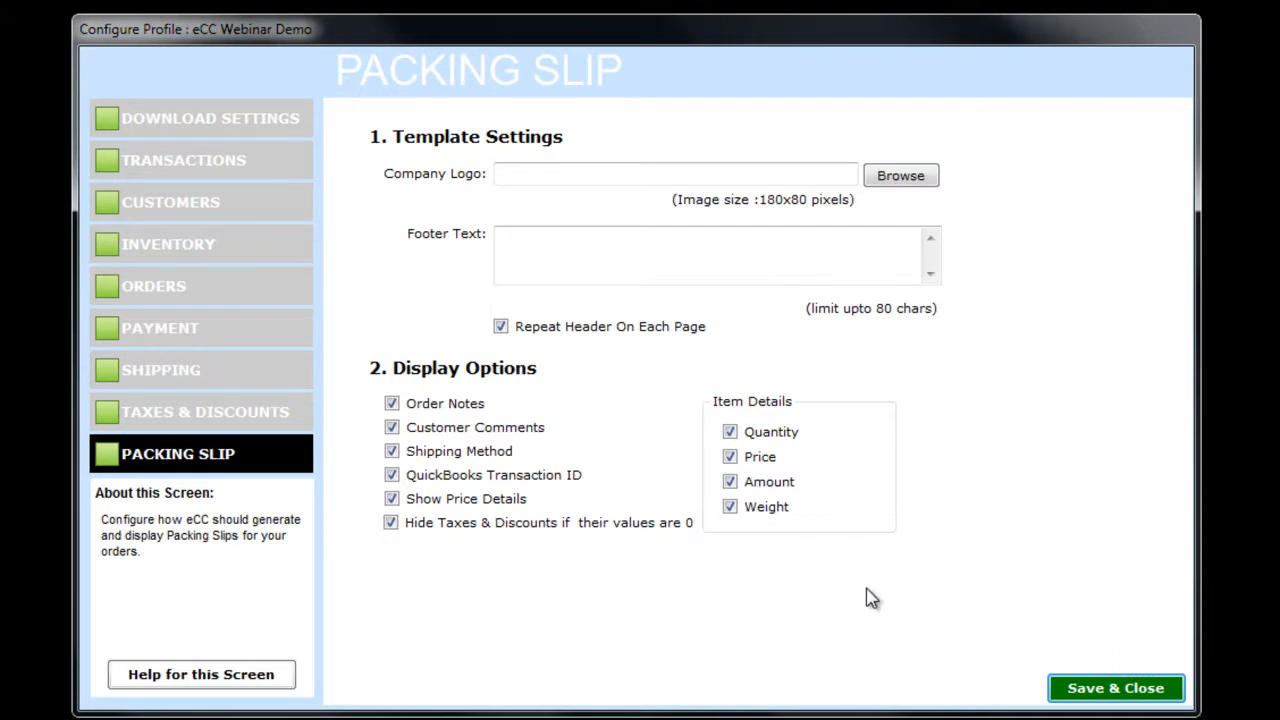
Use the webgility-logo image from the desktop's demo-files folder as the packing slip's company logo
{"action": "left_click", "coordinate": [903, 178]}
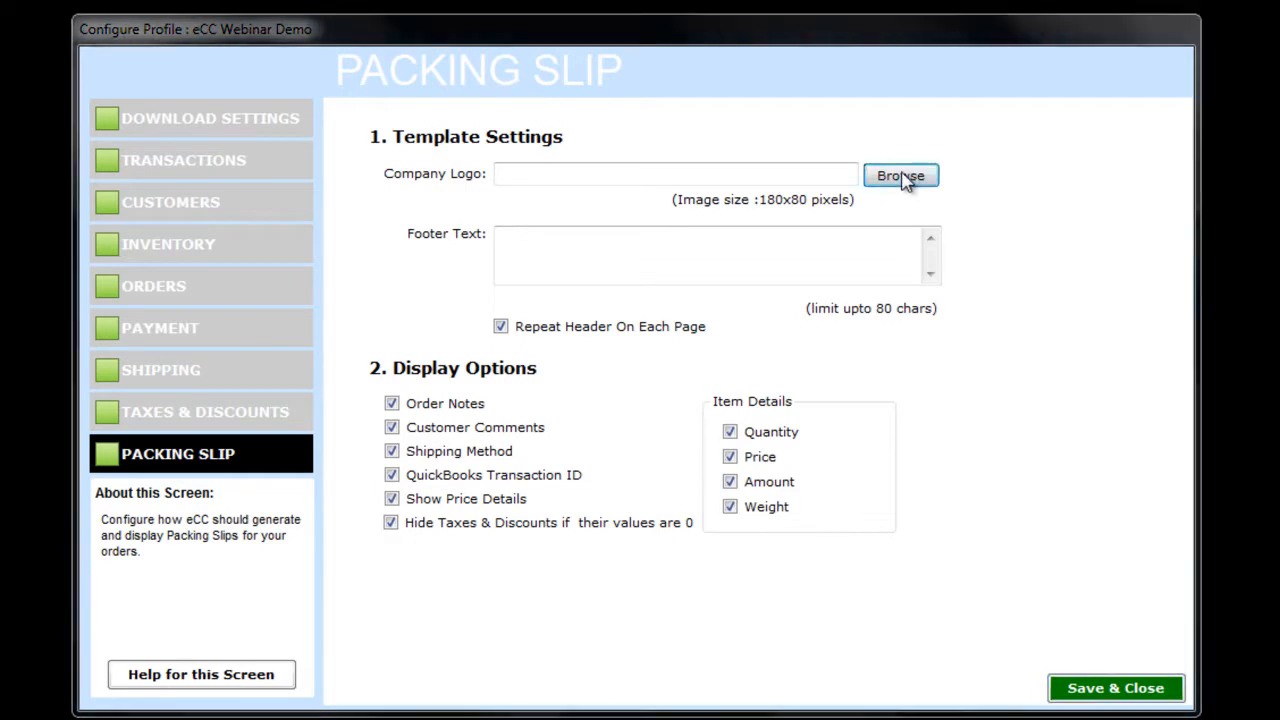
{"action": "left_click", "coordinate": [170, 205]}
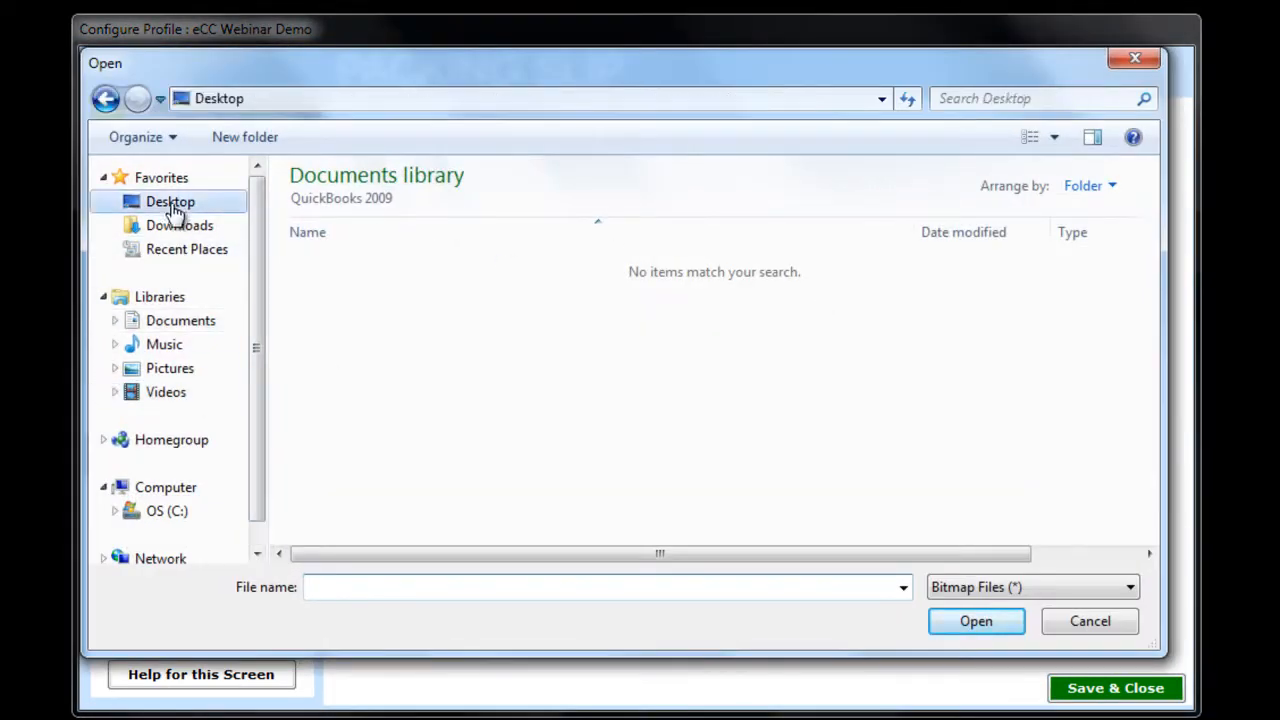
{"action": "double_click", "coordinate": [1015, 266]}
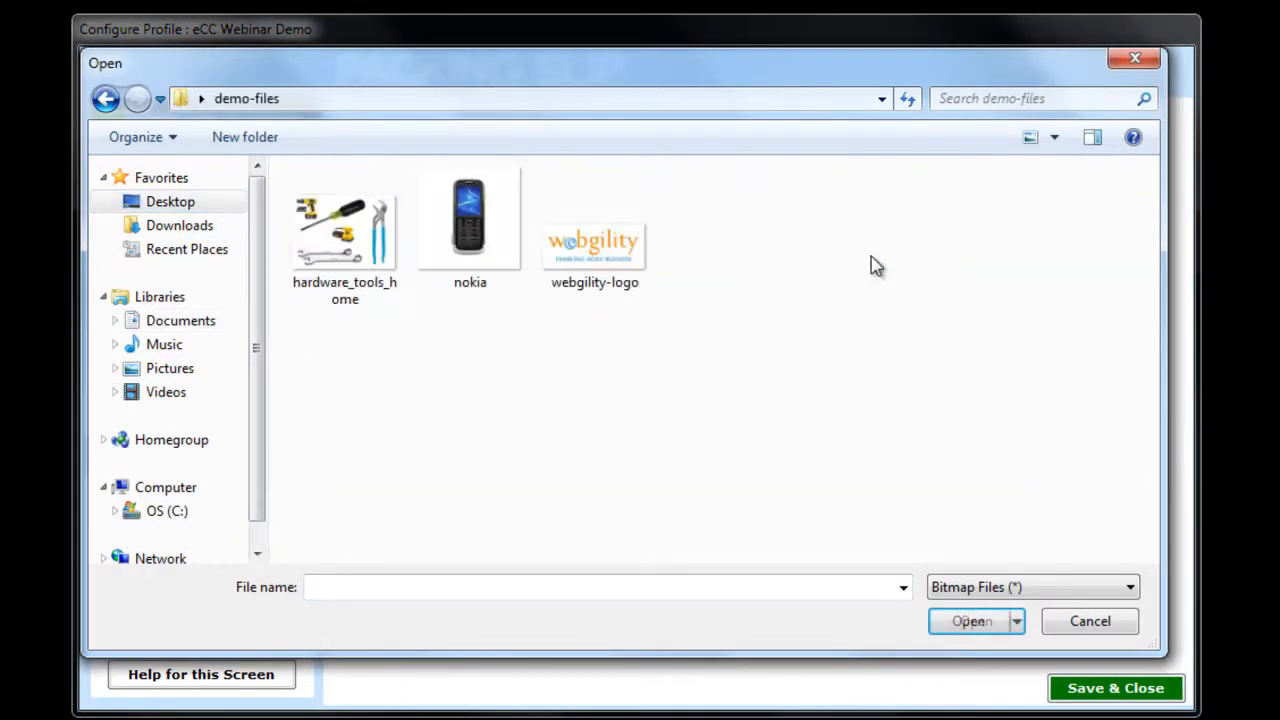
{"action": "double_click", "coordinate": [565, 262]}
Set the packing slip footer to "Thanks for your business.", save the settings and proceed to the Dashboard
{"action": "left_click", "coordinate": [713, 270]}
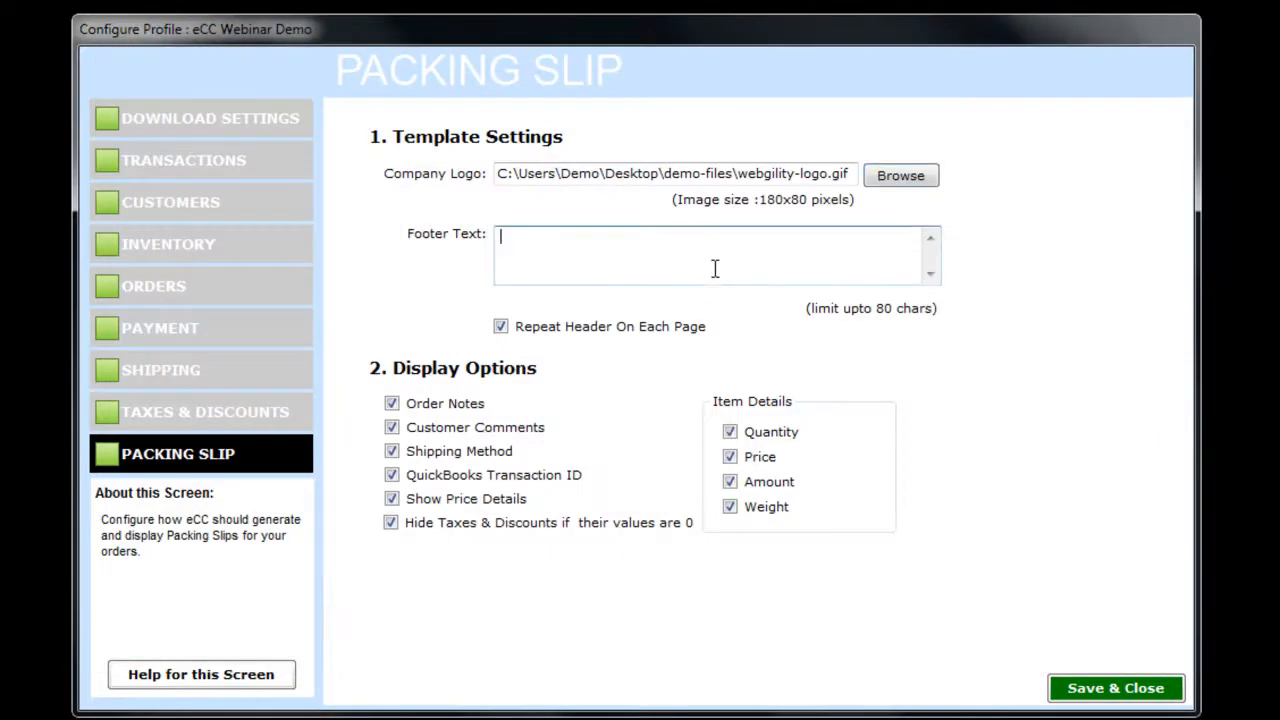
{"action": "type", "text": "Thanks for your business."}
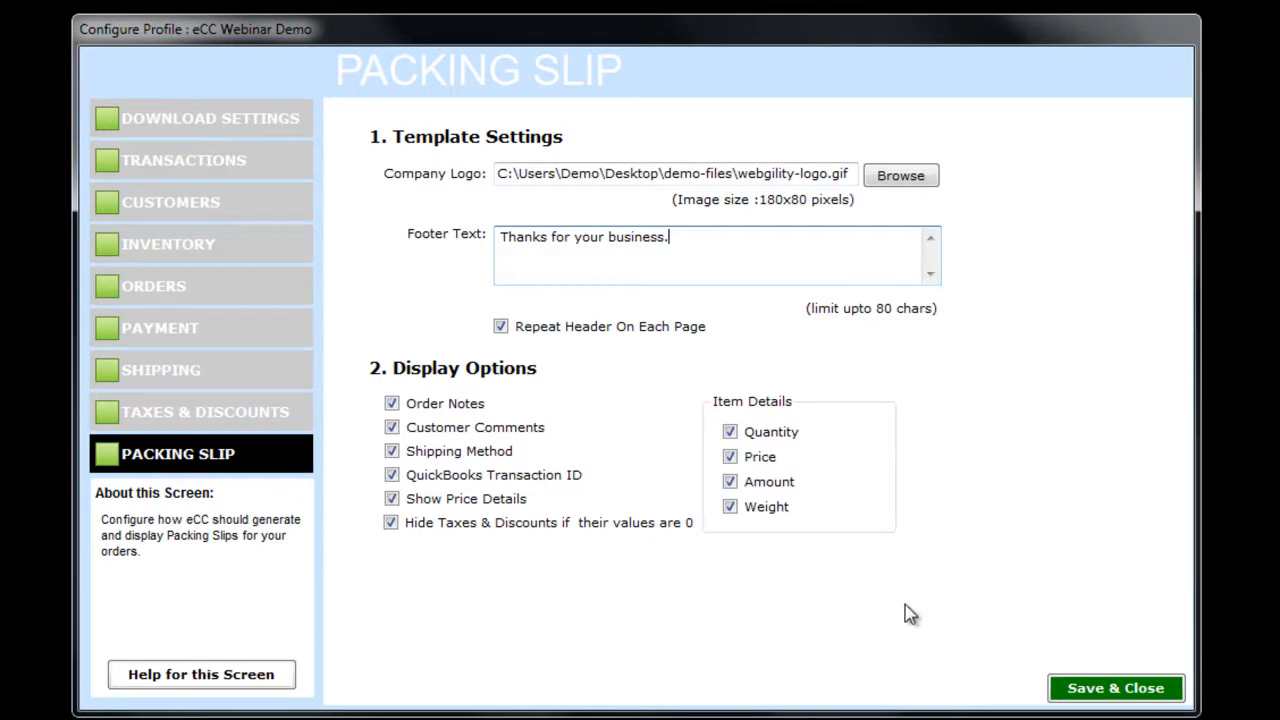
{"action": "left_click", "coordinate": [1117, 694]}
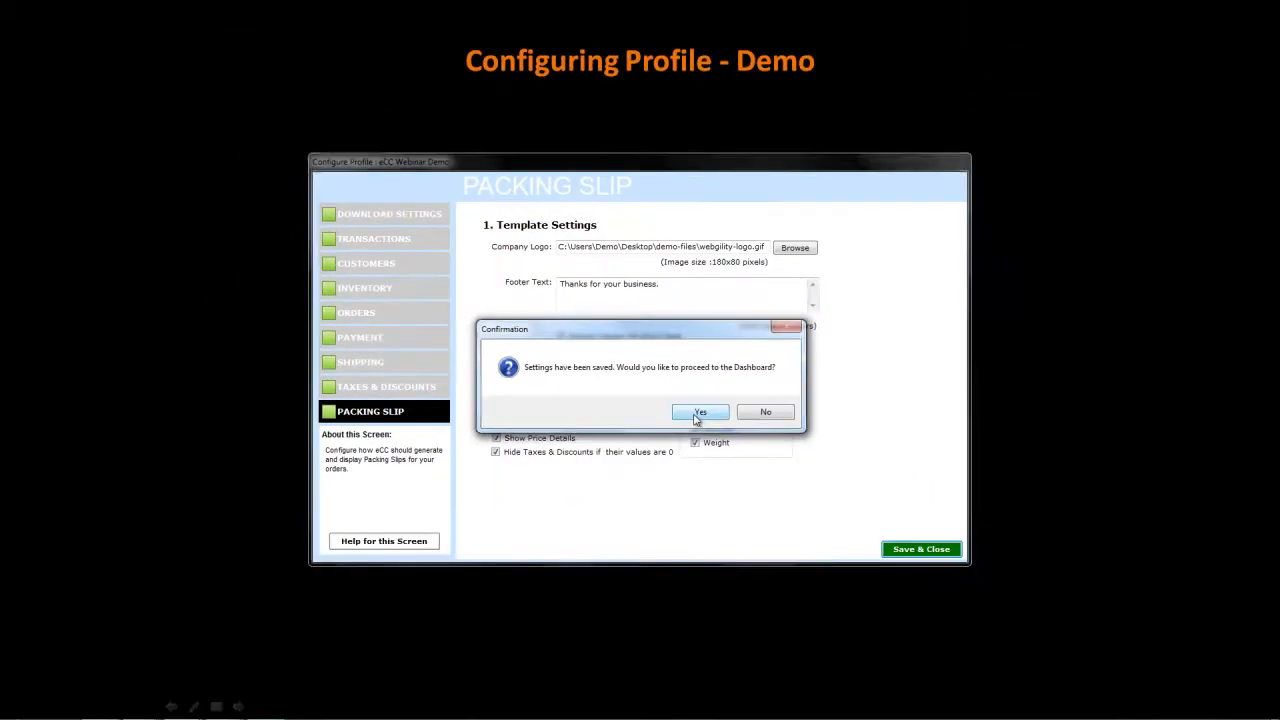
{"action": "left_click", "coordinate": [735, 456]}
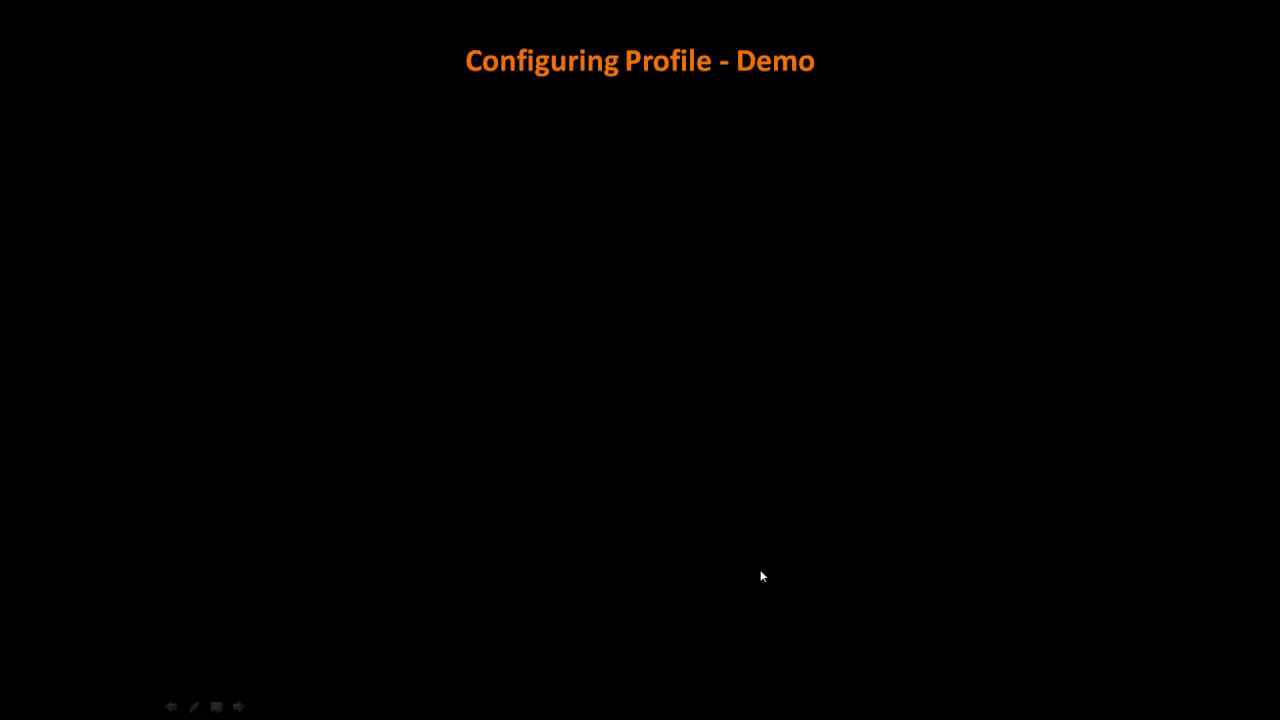
{"action": "left_click", "coordinate": [762, 576]}
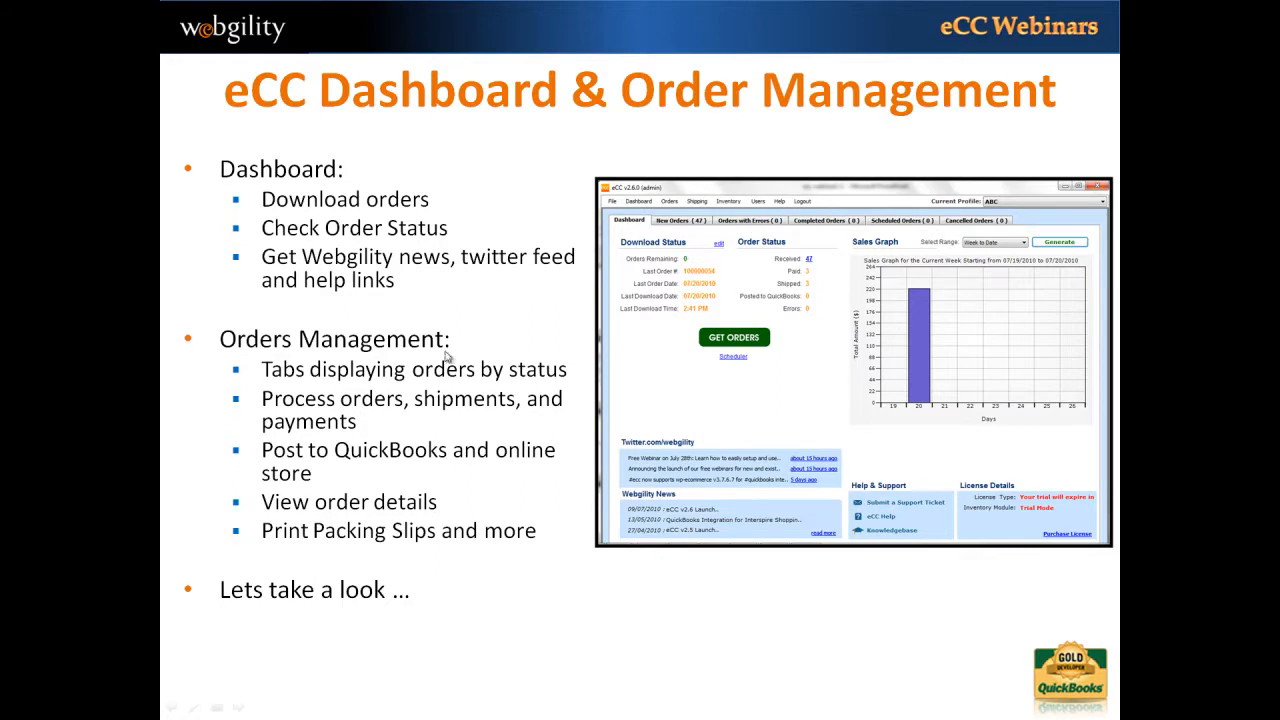
{"action": "left_click", "coordinate": [391, 483]}
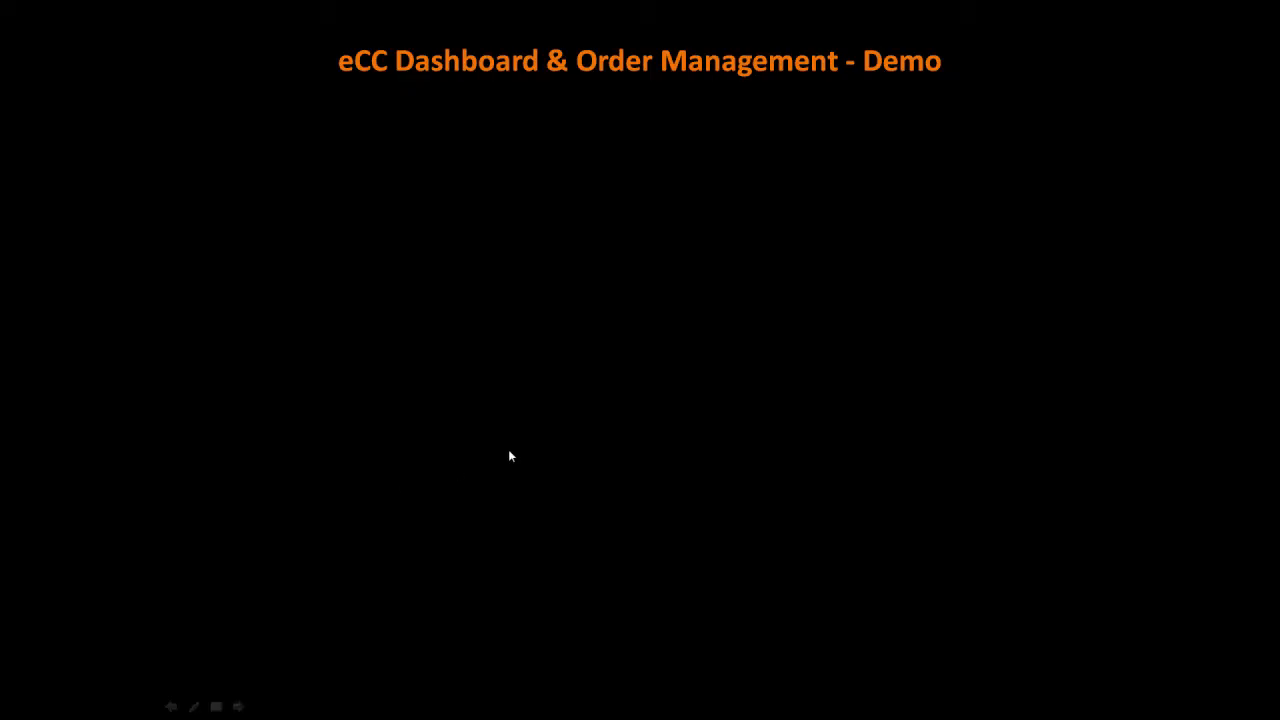
Switch to eCC, download the store's orders for the eCC Webinar Demo profile and open the new orders list
{"action": "key", "text": "alt+Tab"}
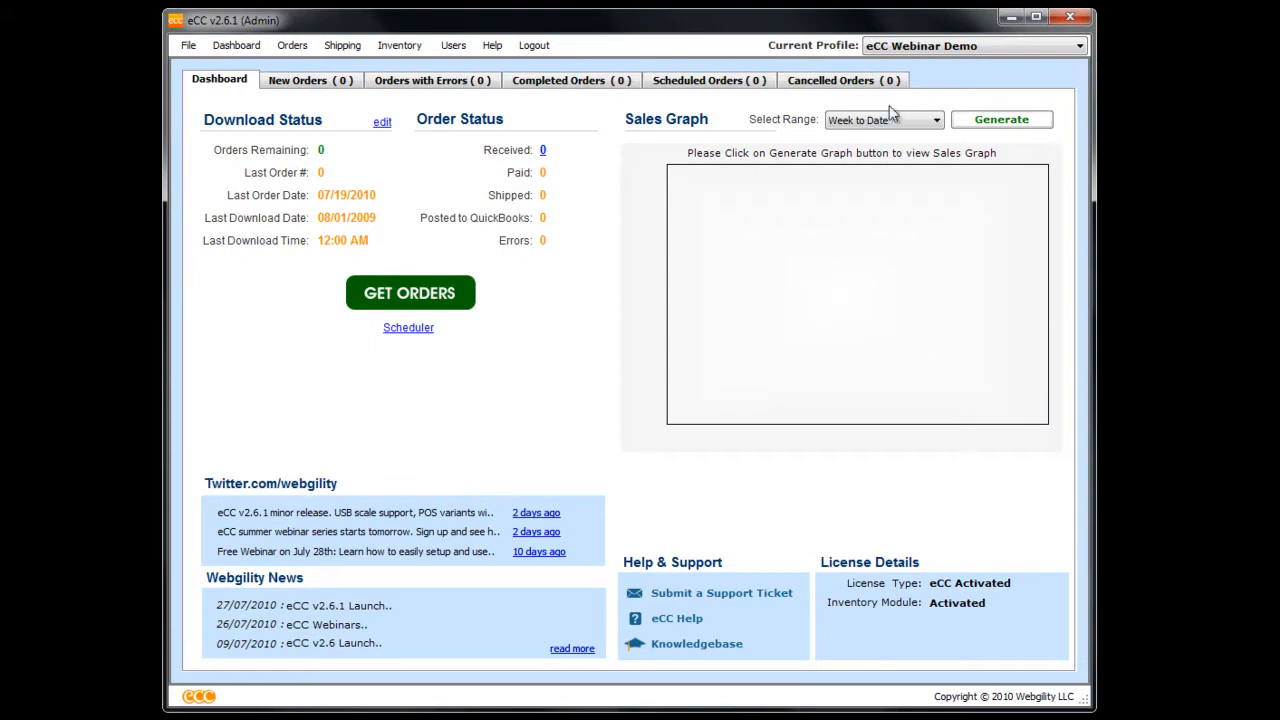
{"action": "left_click", "coordinate": [941, 50]}
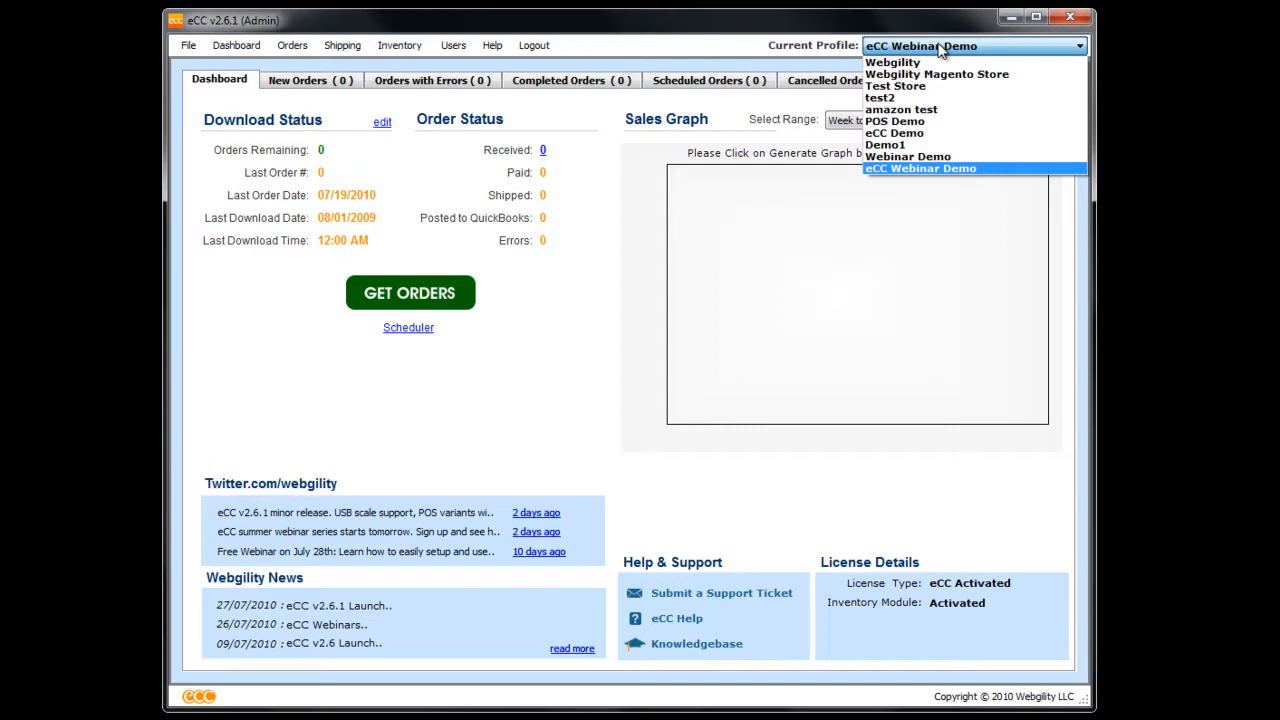
{"action": "left_click", "coordinate": [941, 47]}
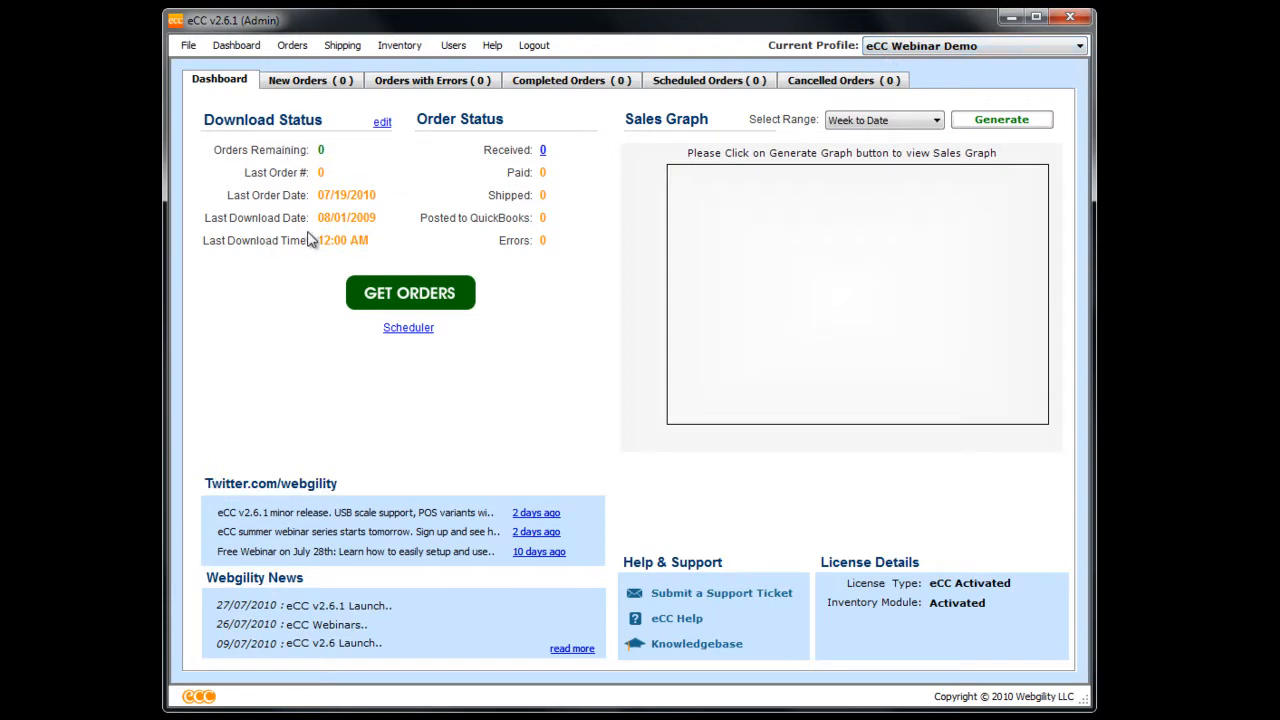
{"action": "left_click", "coordinate": [412, 290]}
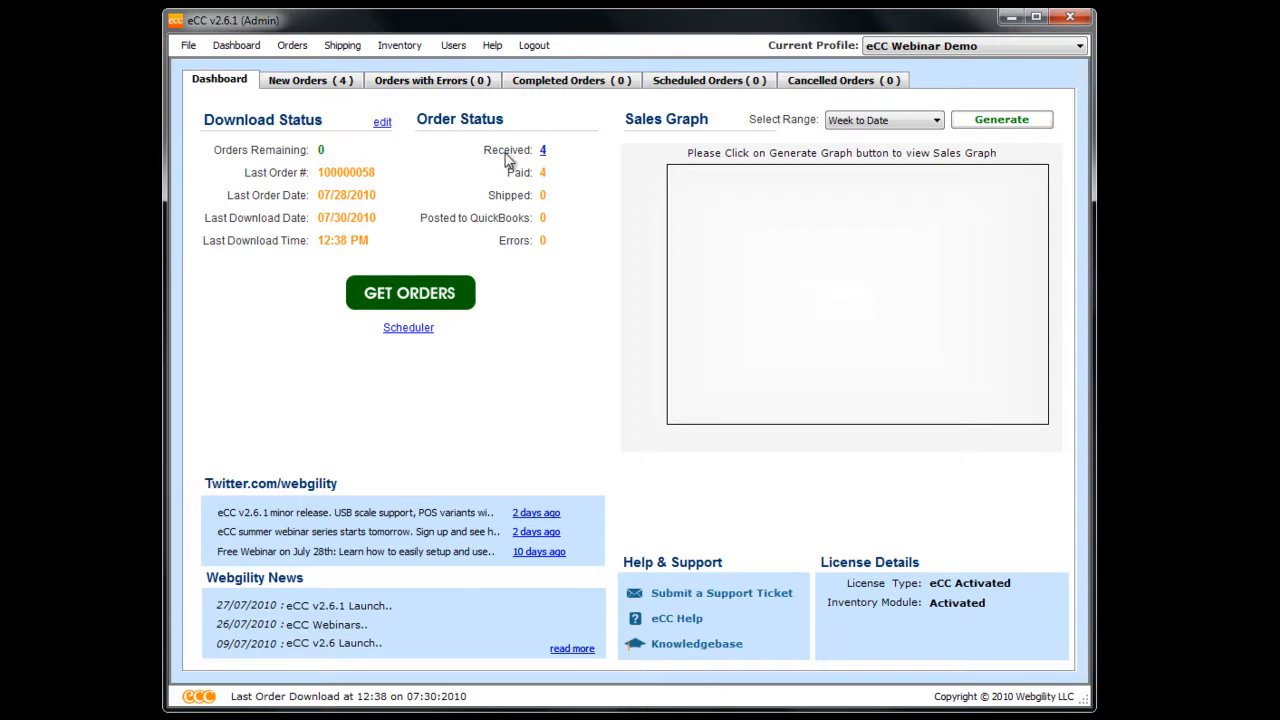
{"action": "left_click", "coordinate": [338, 88]}
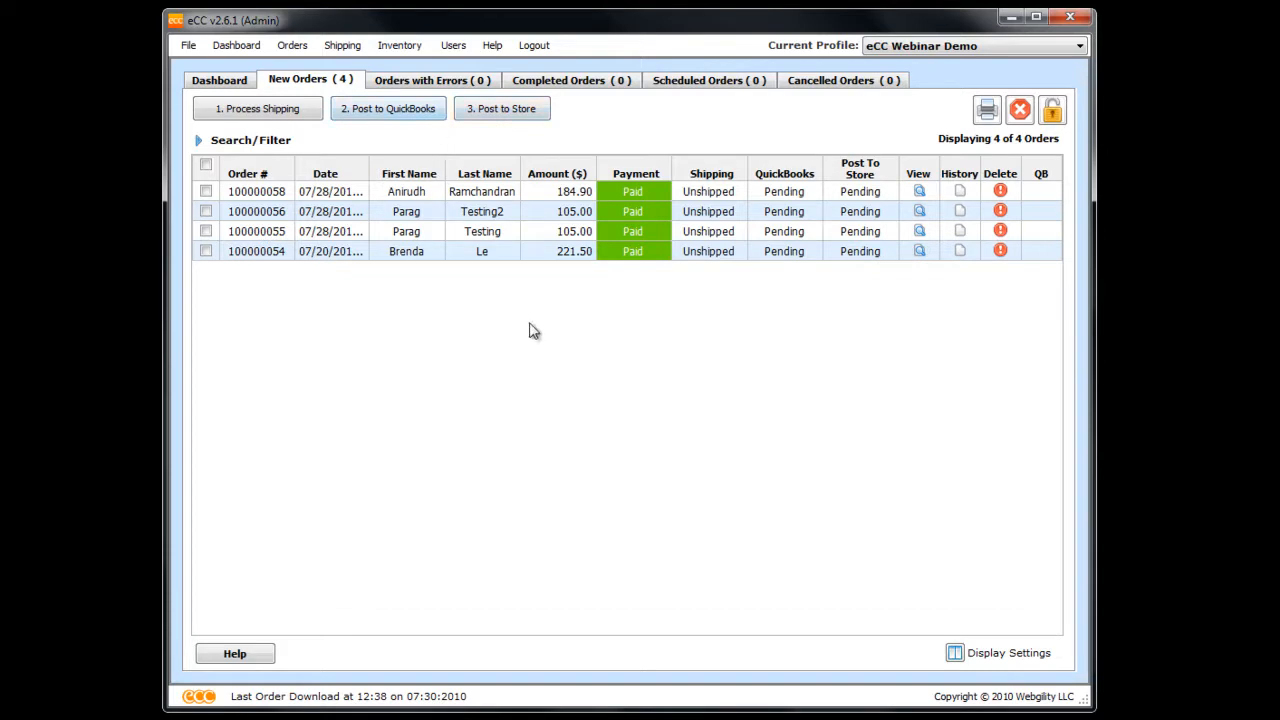
Examine the third new order's items, payment method, customer information and history
{"action": "double_click", "coordinate": [435, 237]}
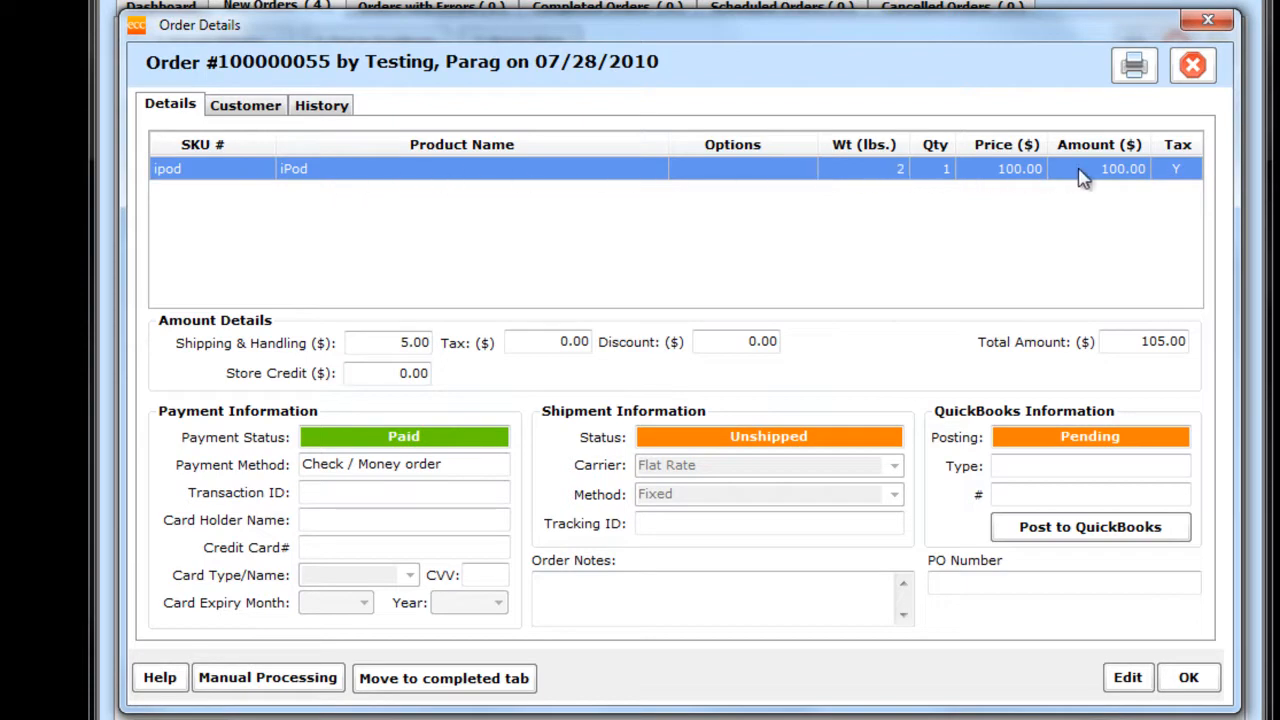
{"action": "left_click", "coordinate": [368, 338]}
{"action": "left_click_drag", "start_coordinate": [457, 463], "coordinate": [302, 464]}
{"action": "left_click", "coordinate": [370, 468]}
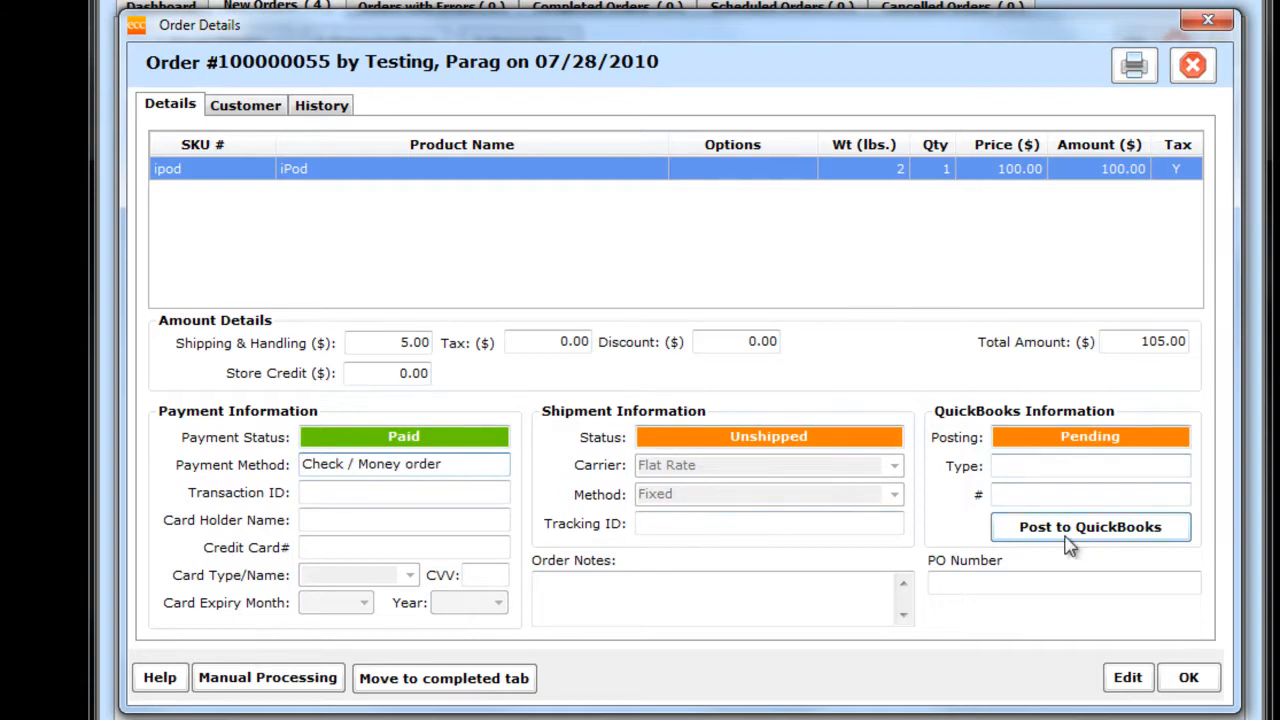
{"action": "left_click", "coordinate": [260, 115]}
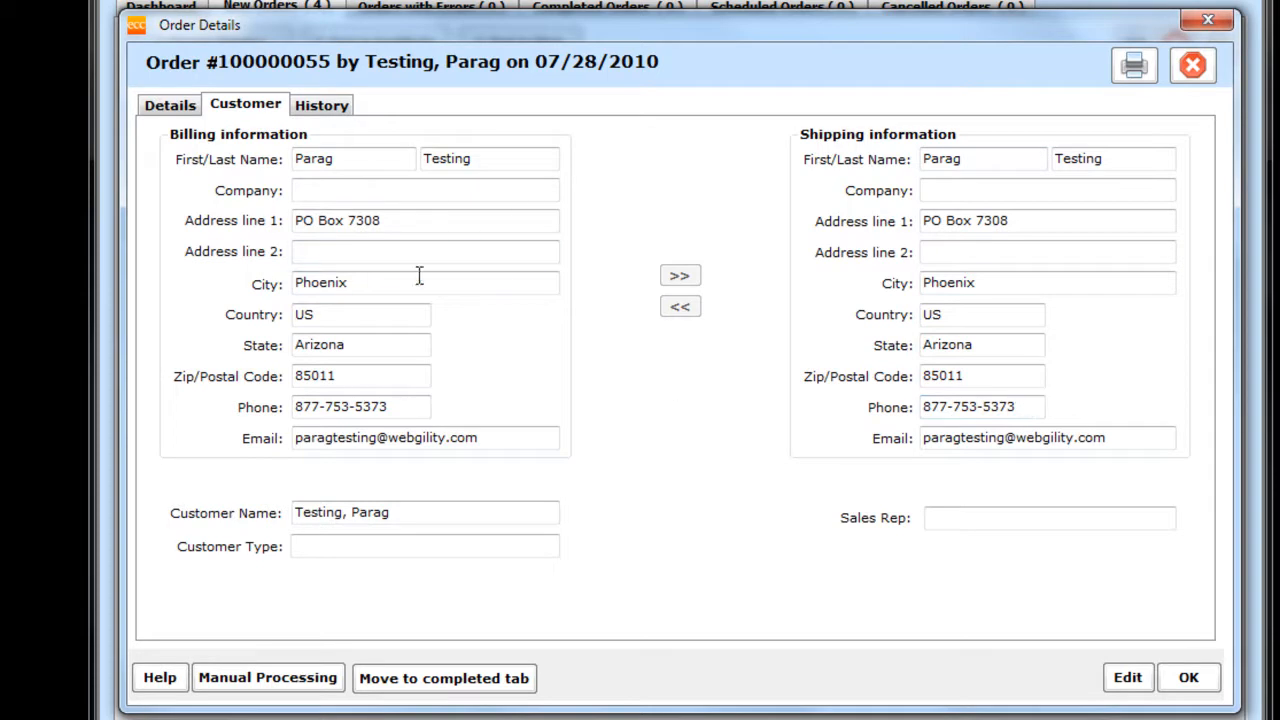
{"action": "left_click", "coordinate": [332, 106]}
{"action": "left_click_drag", "start_coordinate": [376, 138], "coordinate": [657, 138]}
{"action": "left_click", "coordinate": [657, 140]}
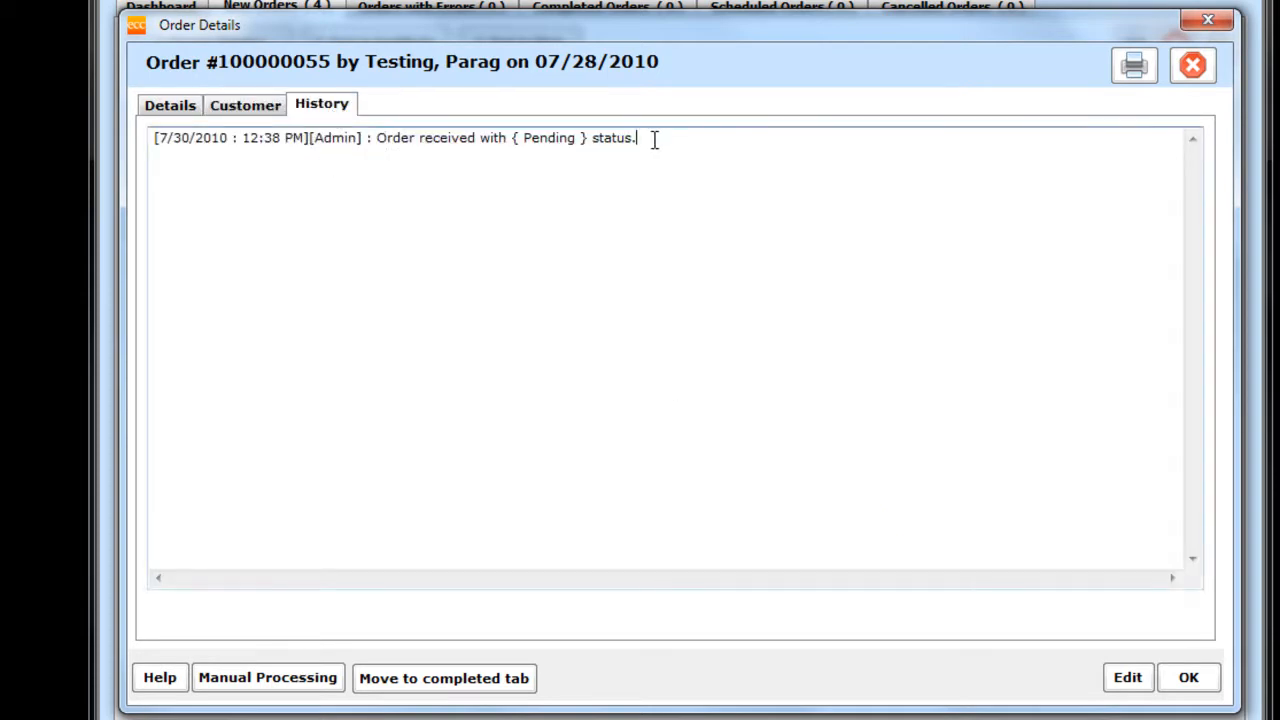
{"action": "left_click", "coordinate": [170, 108]}
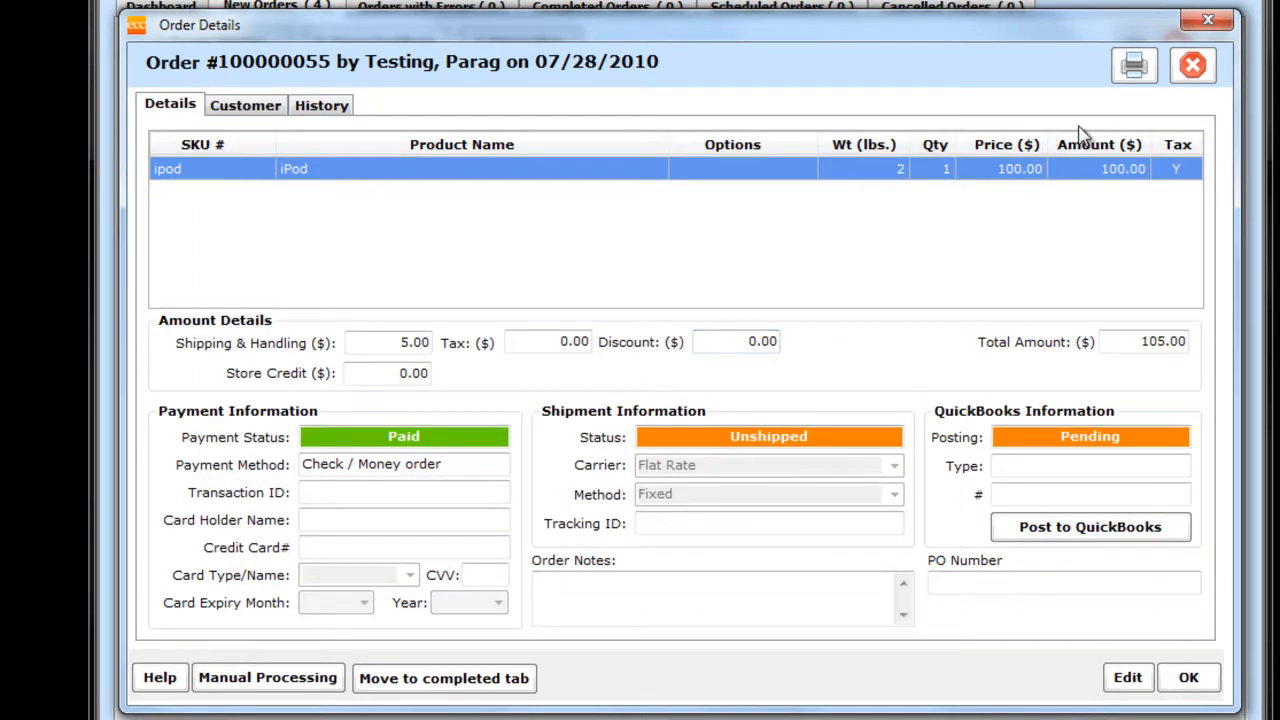
Preview the open order's packing slip, then close the preview and the order details
{"action": "left_click", "coordinate": [1133, 64]}
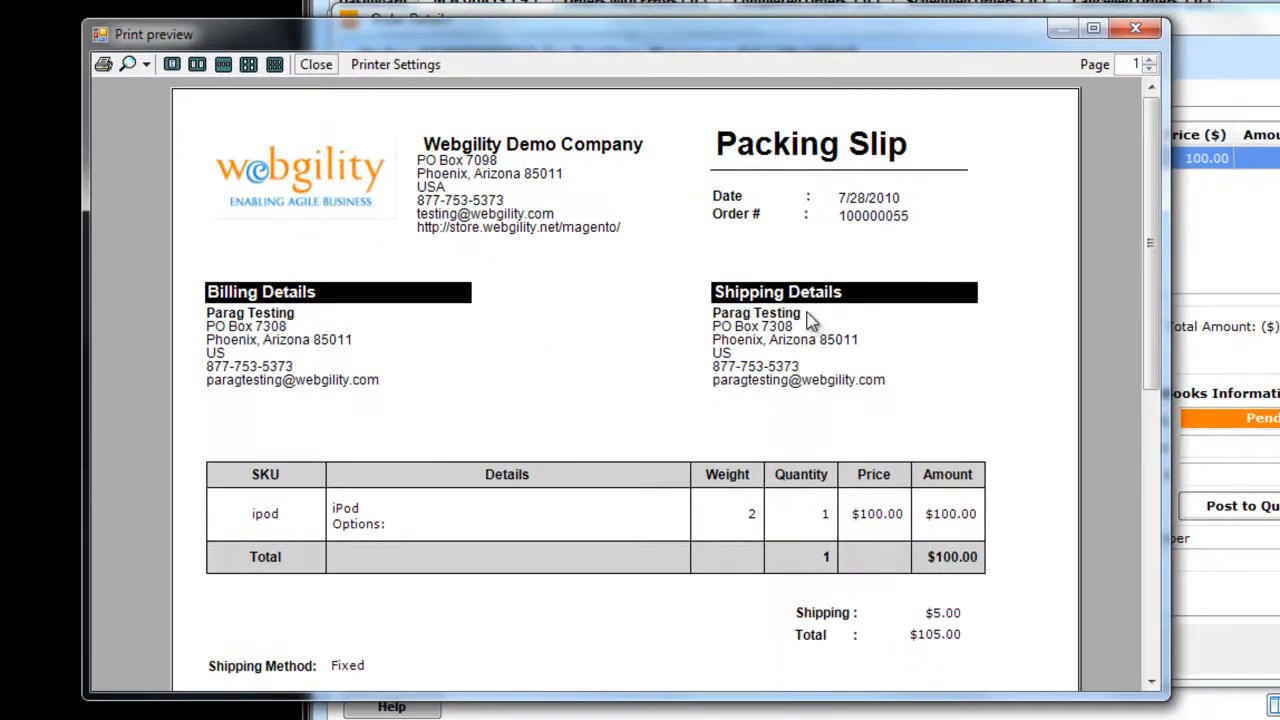
{"action": "left_click_drag", "start_coordinate": [1158, 170], "coordinate": [1144, 112]}
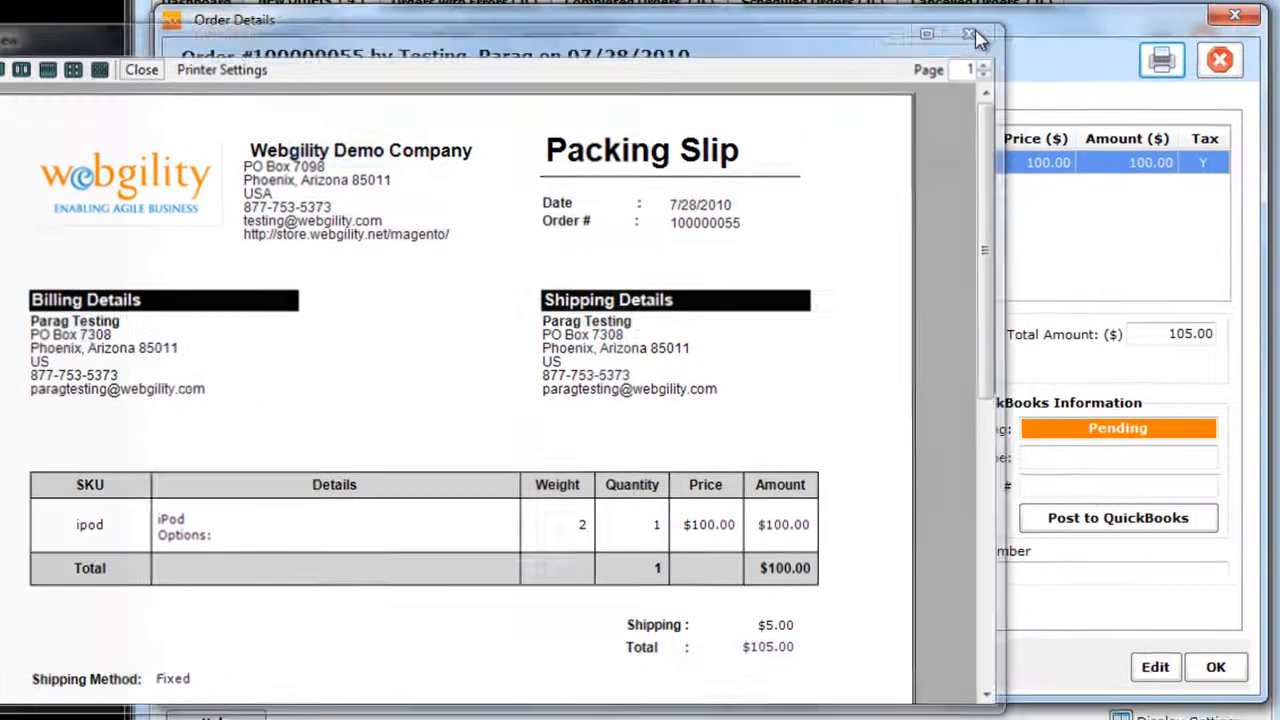
{"action": "left_click", "coordinate": [1135, 28]}
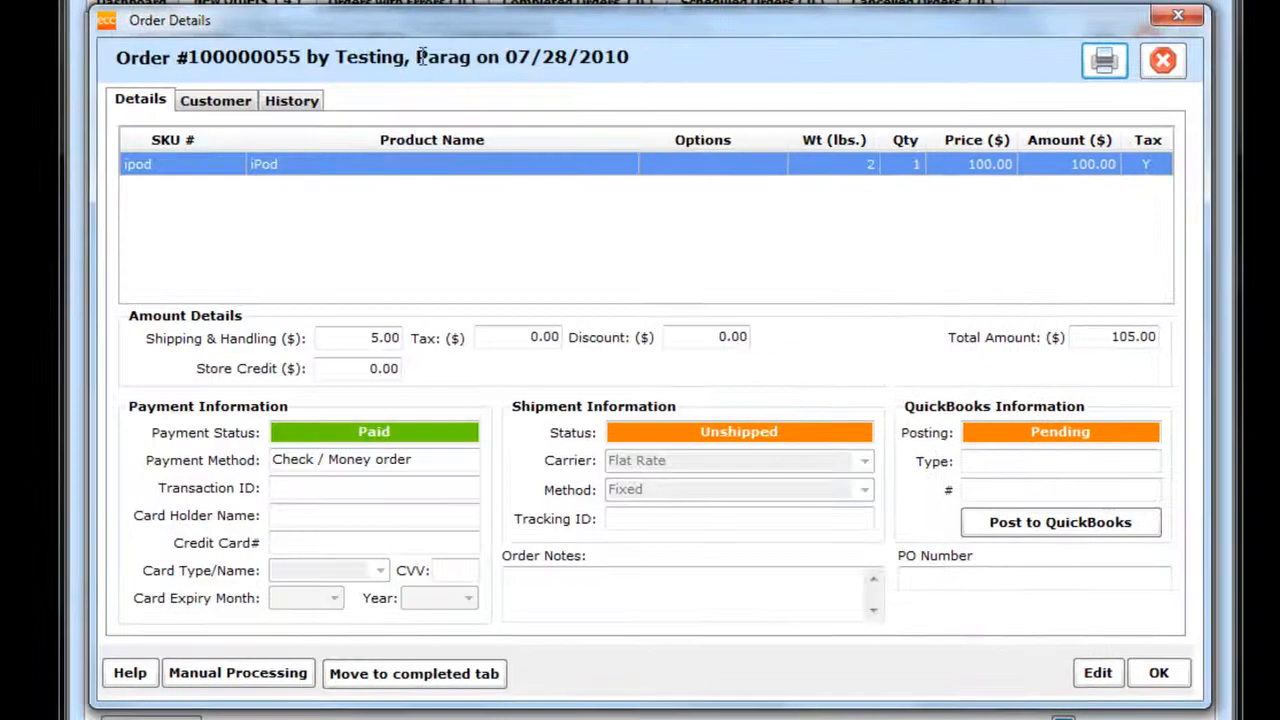
{"action": "left_click", "coordinate": [1152, 672]}
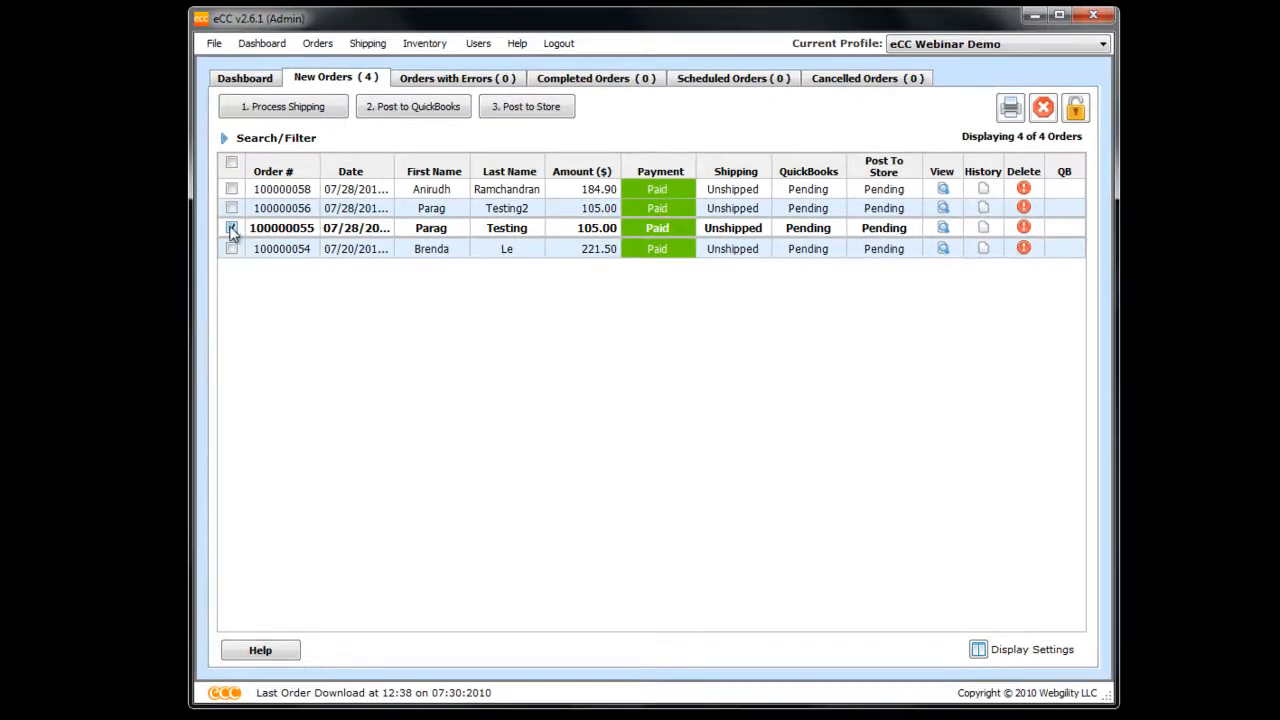
Process shipping for the third new order by generating a domestic USPS Priority Mail label with Delivery Confirmation
{"action": "left_click", "coordinate": [231, 228]}
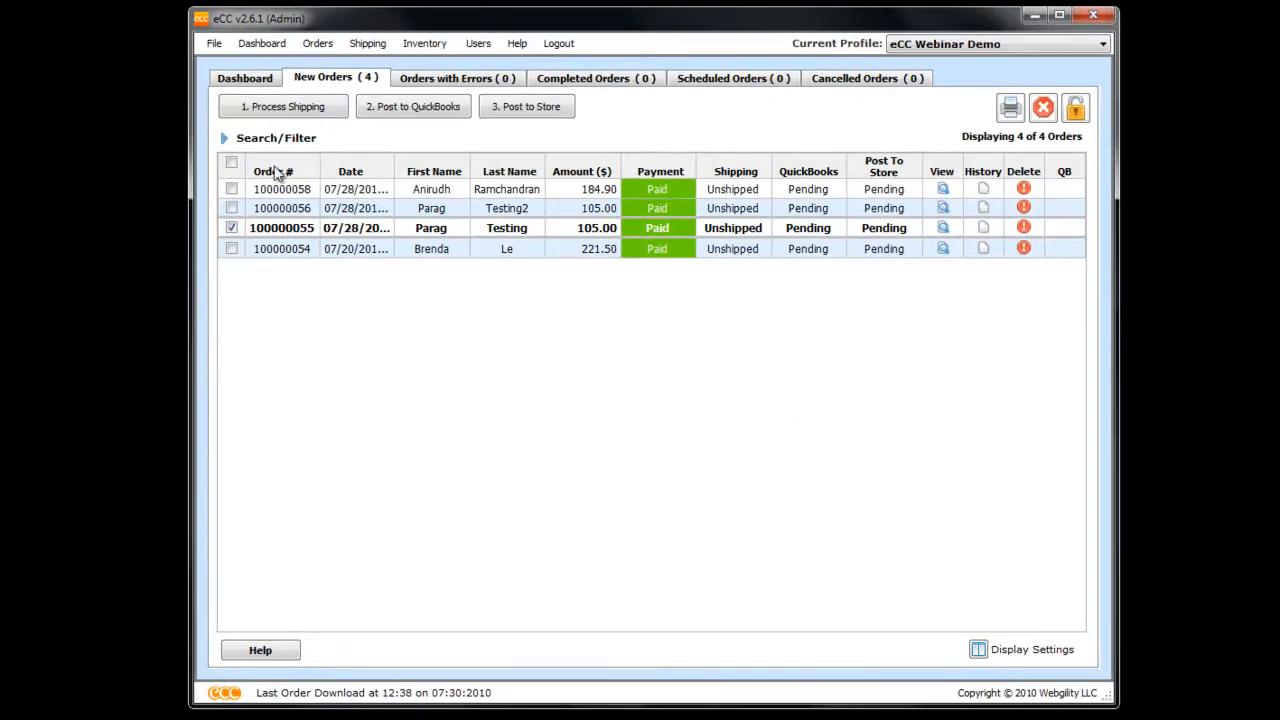
{"action": "left_click", "coordinate": [290, 108]}
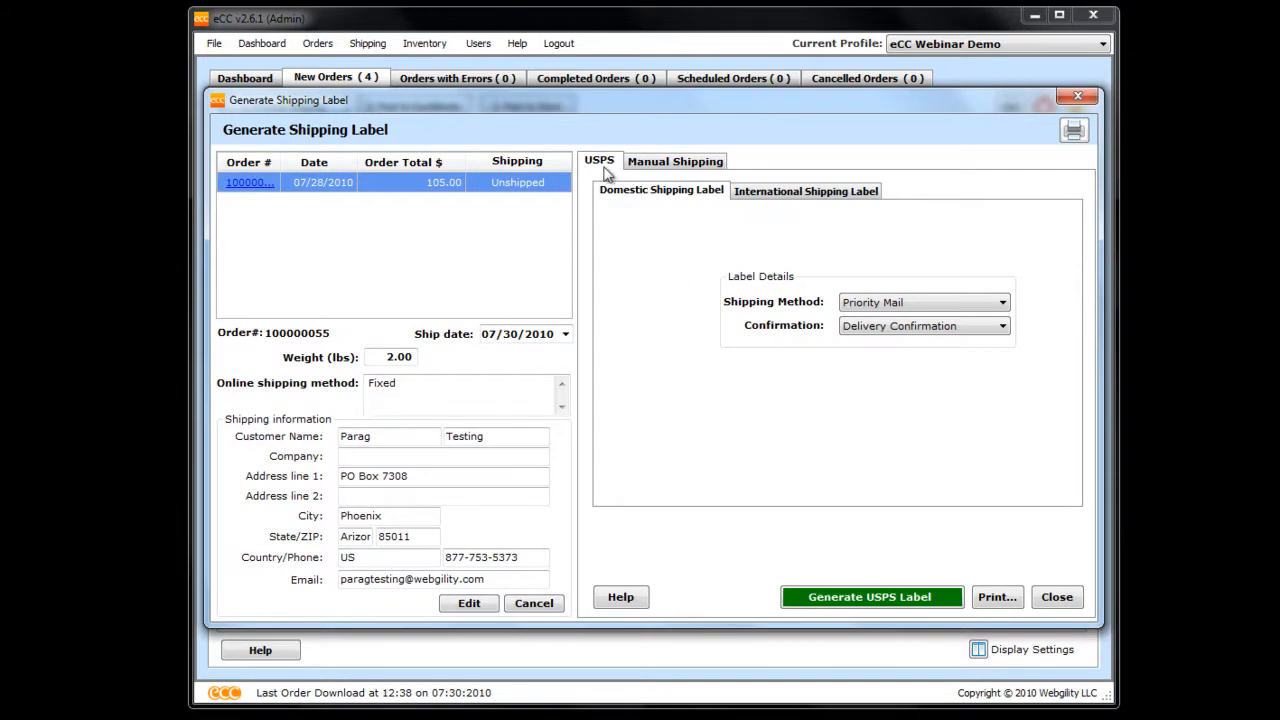
{"action": "left_click", "coordinate": [901, 596]}
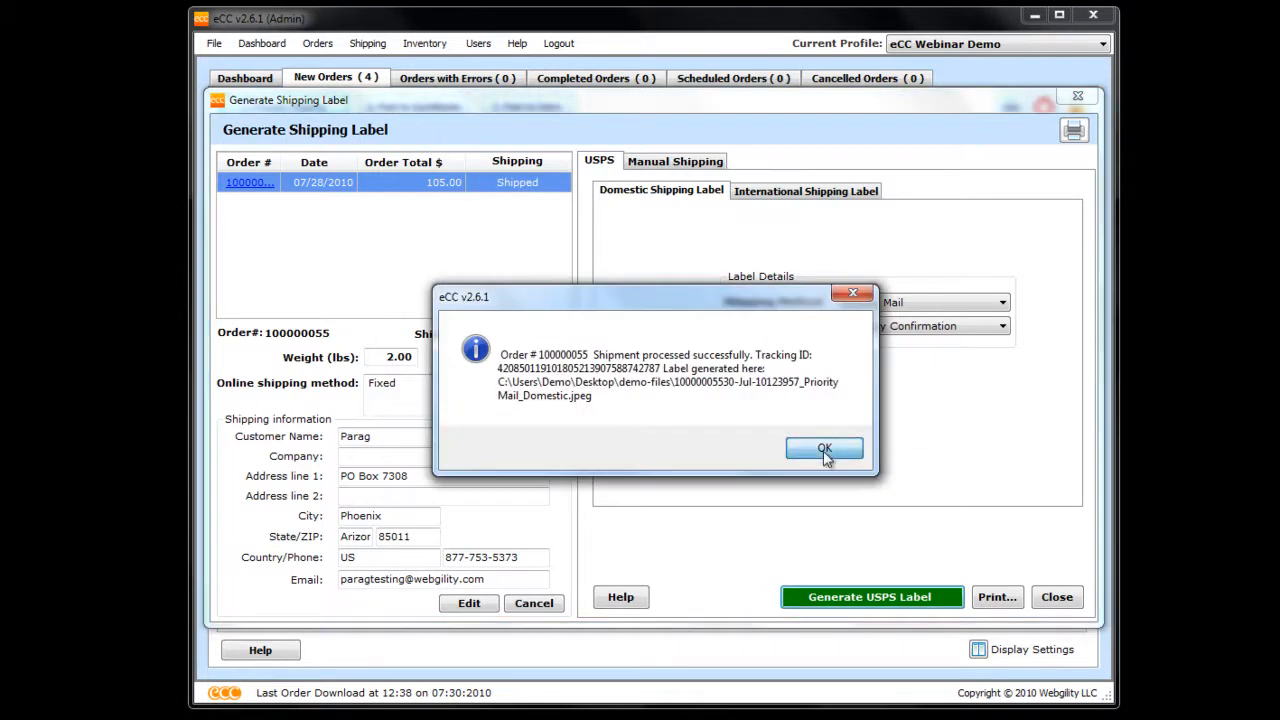
{"action": "left_click", "coordinate": [824, 450]}
Preview the generated USPS label at an enlarged size, then close the preview and the shipping label dialog
{"action": "left_click", "coordinate": [995, 597]}
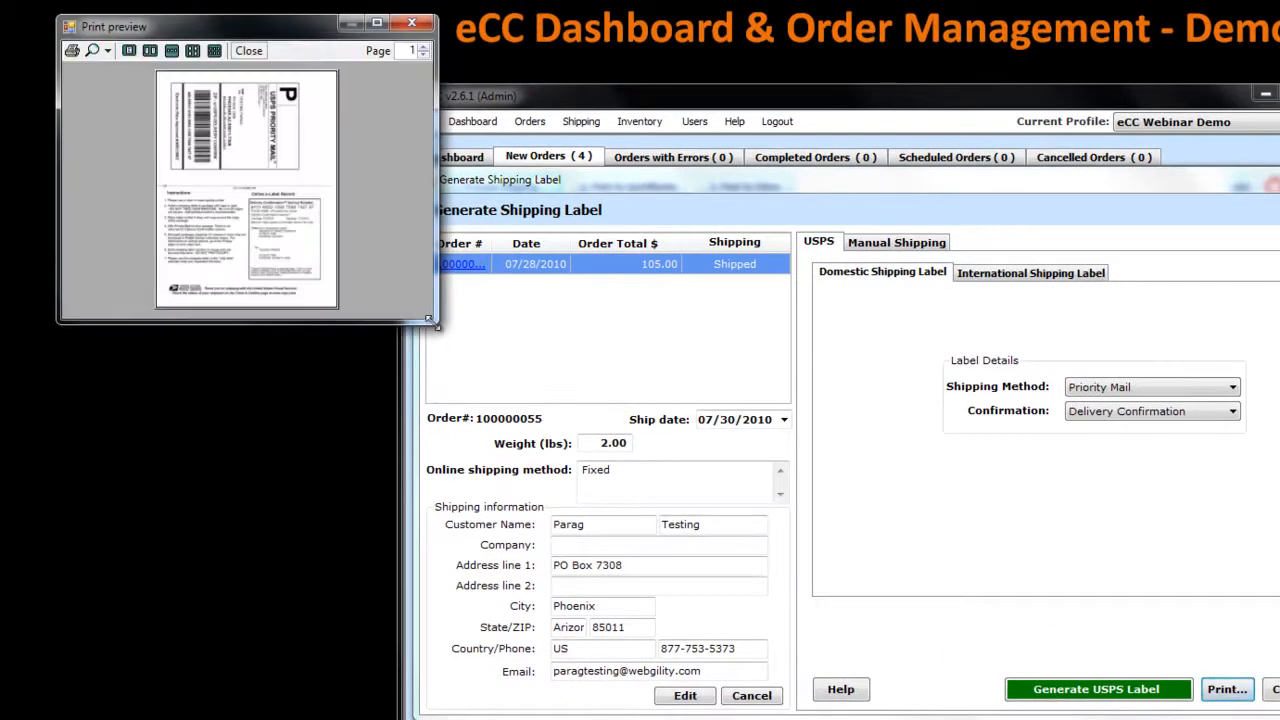
{"action": "left_click_drag", "start_coordinate": [432, 320], "coordinate": [938, 708]}
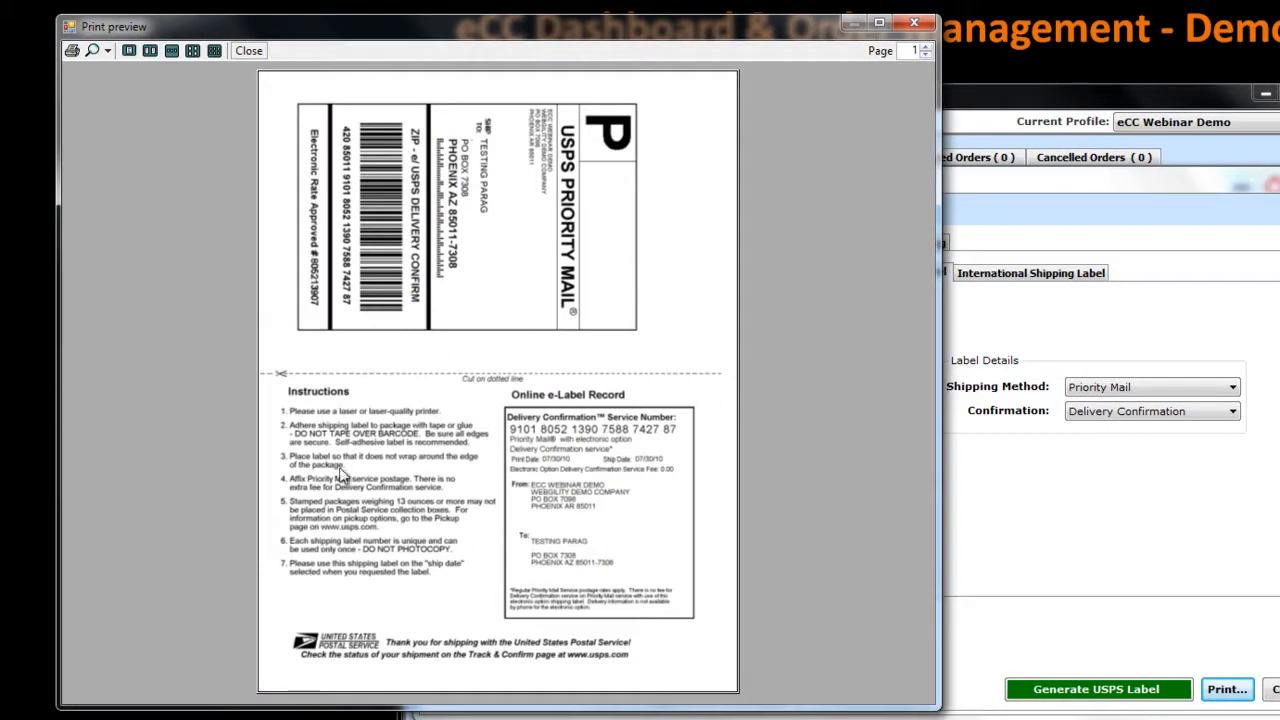
{"action": "left_click", "coordinate": [914, 22]}
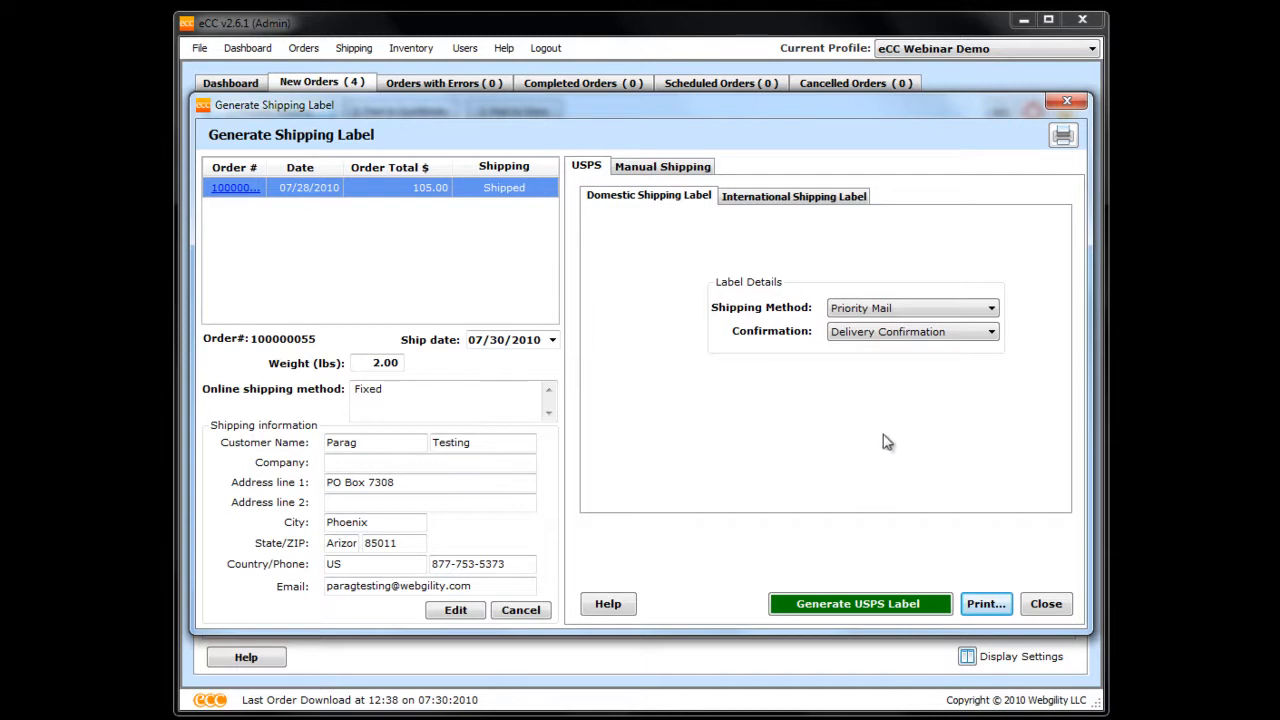
{"action": "left_click", "coordinate": [1038, 613]}
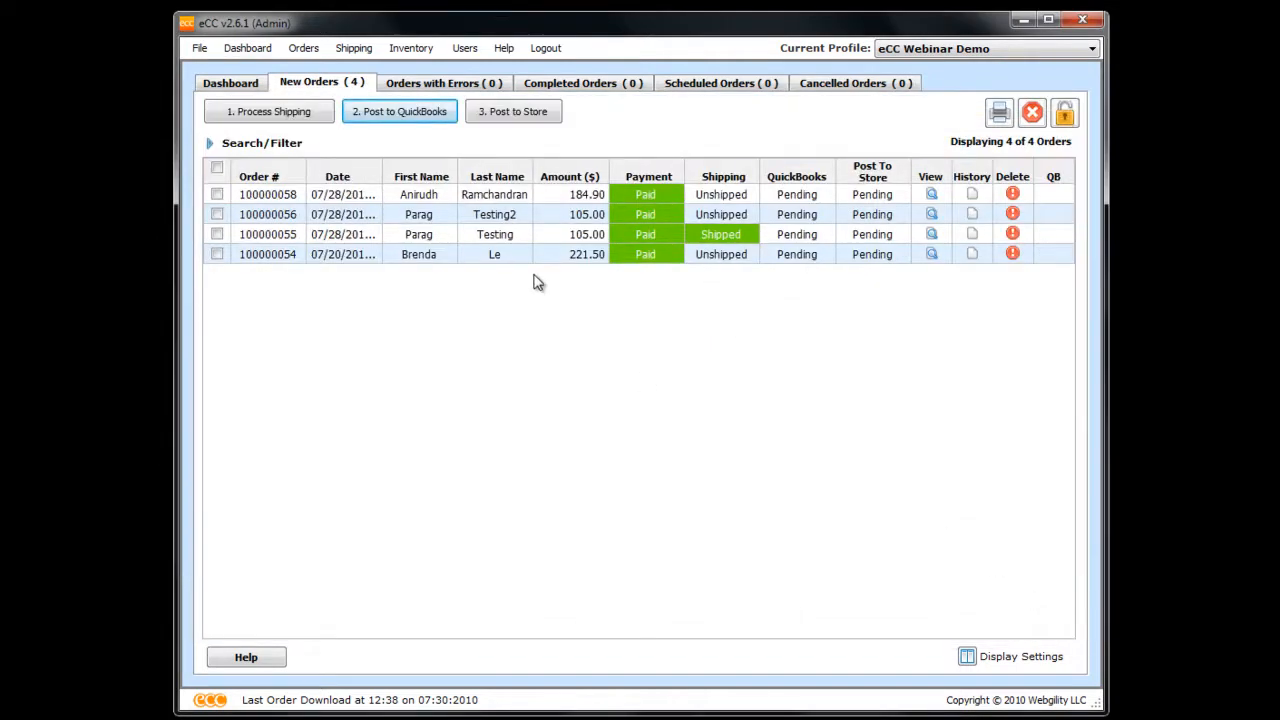
Review the shipped order's history entries, including the shipment's tracking information, and close the history
{"action": "left_click", "coordinate": [545, 238]}
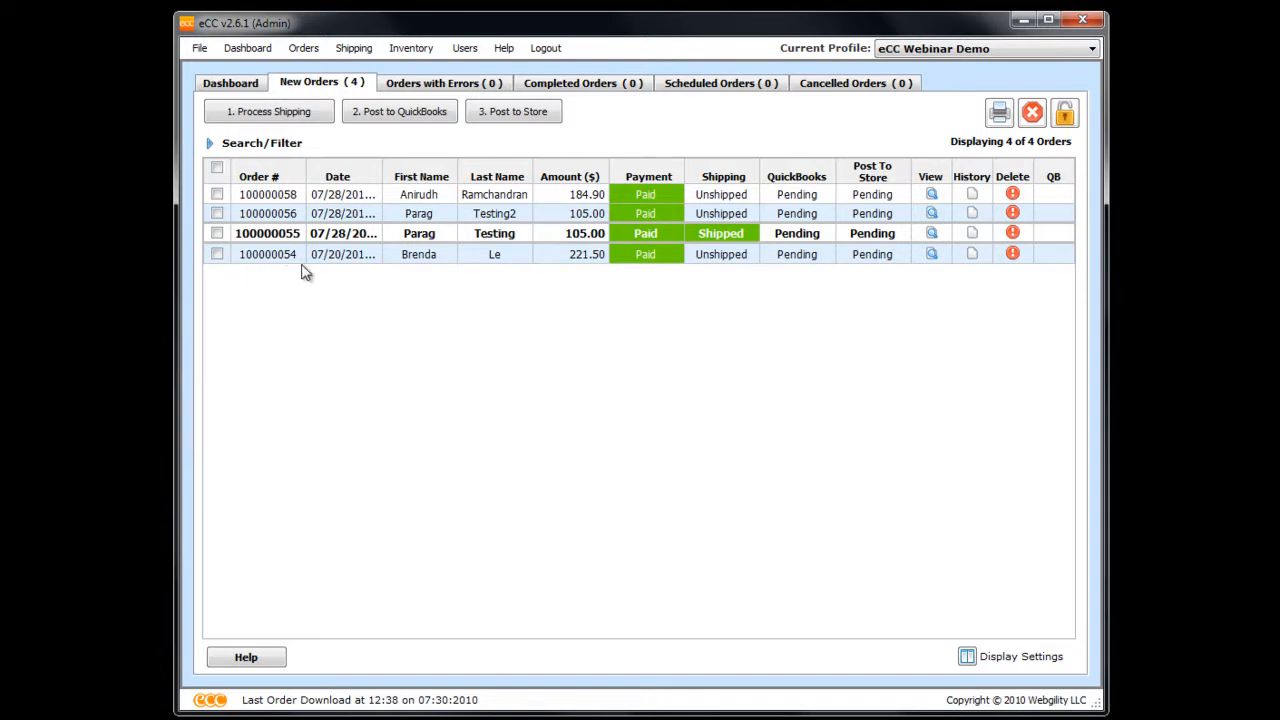
{"action": "left_click", "coordinate": [973, 237]}
{"action": "left_click_drag", "start_coordinate": [531, 274], "coordinate": [978, 267]}
{"action": "left_click_drag", "start_coordinate": [700, 499], "coordinate": [497, 512]}
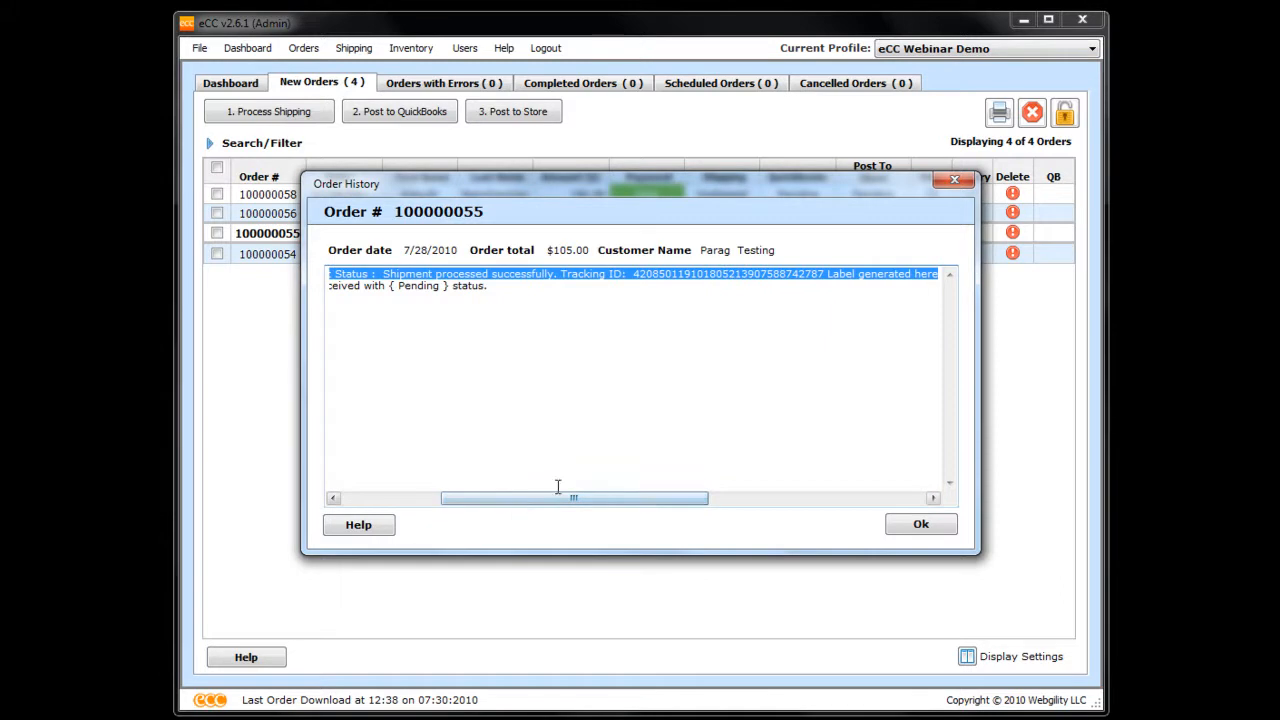
{"action": "left_click", "coordinate": [726, 323]}
{"action": "left_click", "coordinate": [940, 526]}
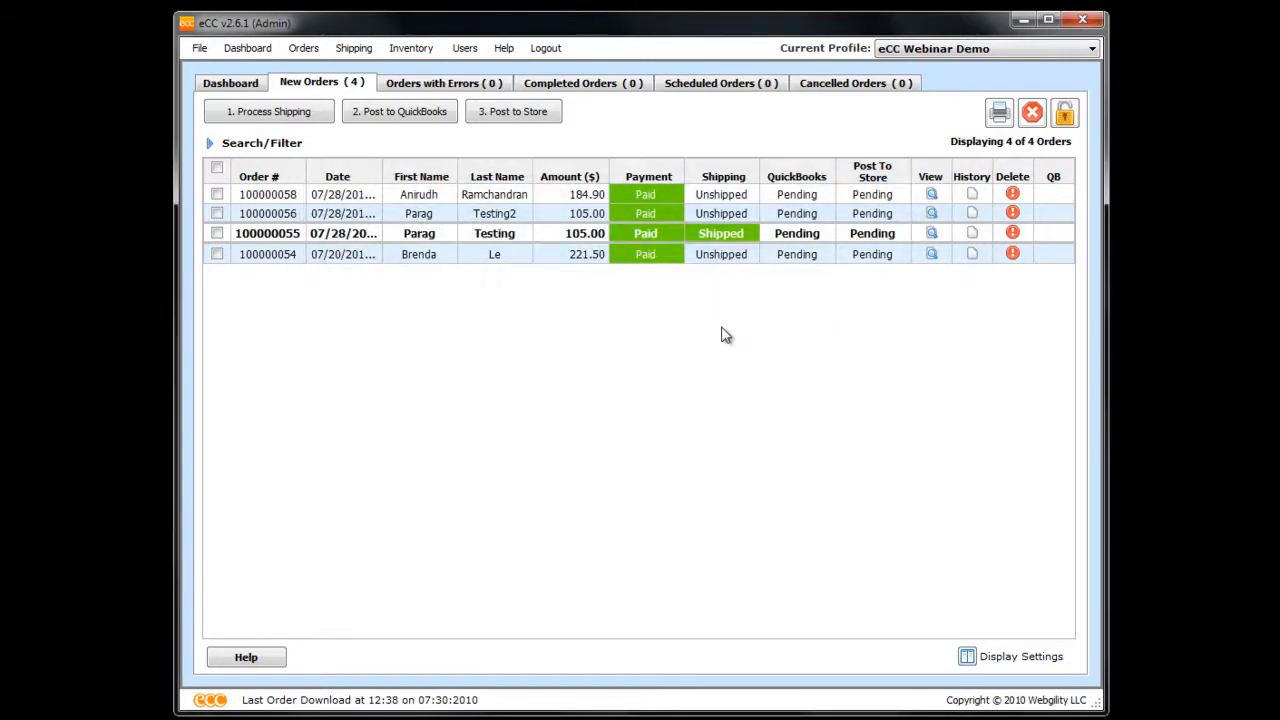
Post the shipped order to QuickBooks and choose to create a new item for its mismatched ipod product
{"action": "left_click", "coordinate": [217, 234]}
{"action": "left_click", "coordinate": [383, 111]}
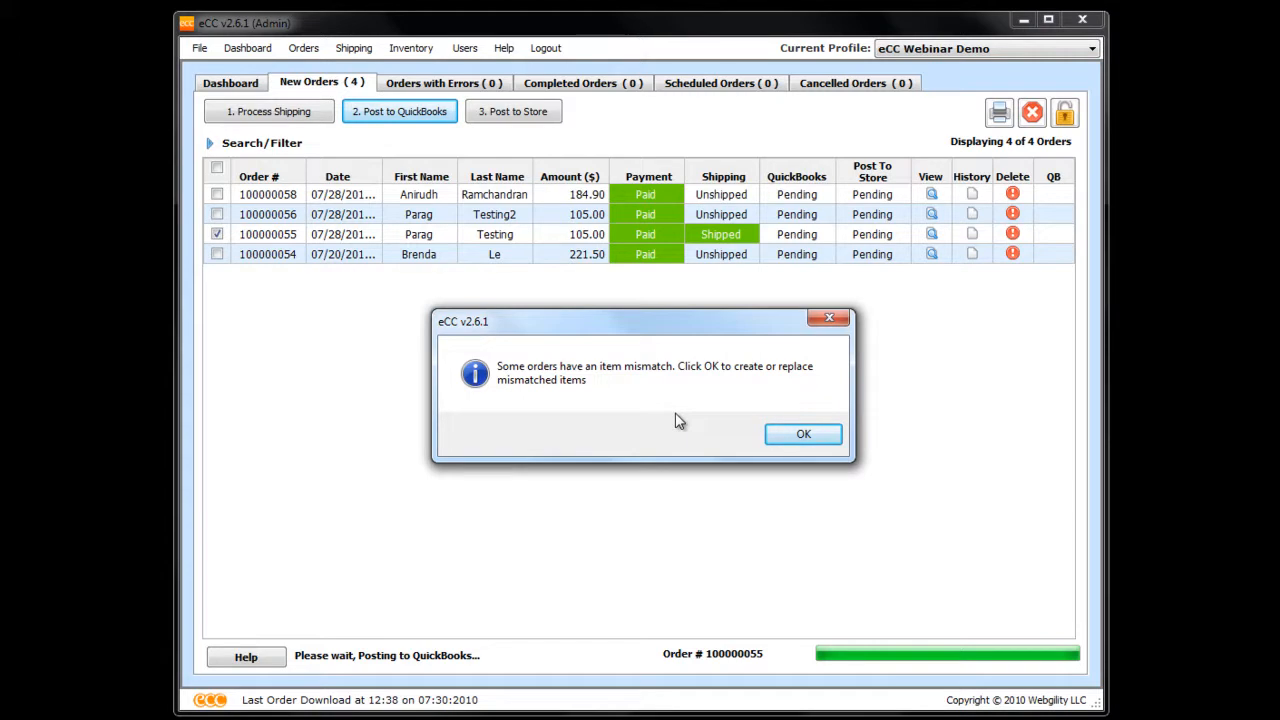
{"action": "left_click", "coordinate": [790, 434]}
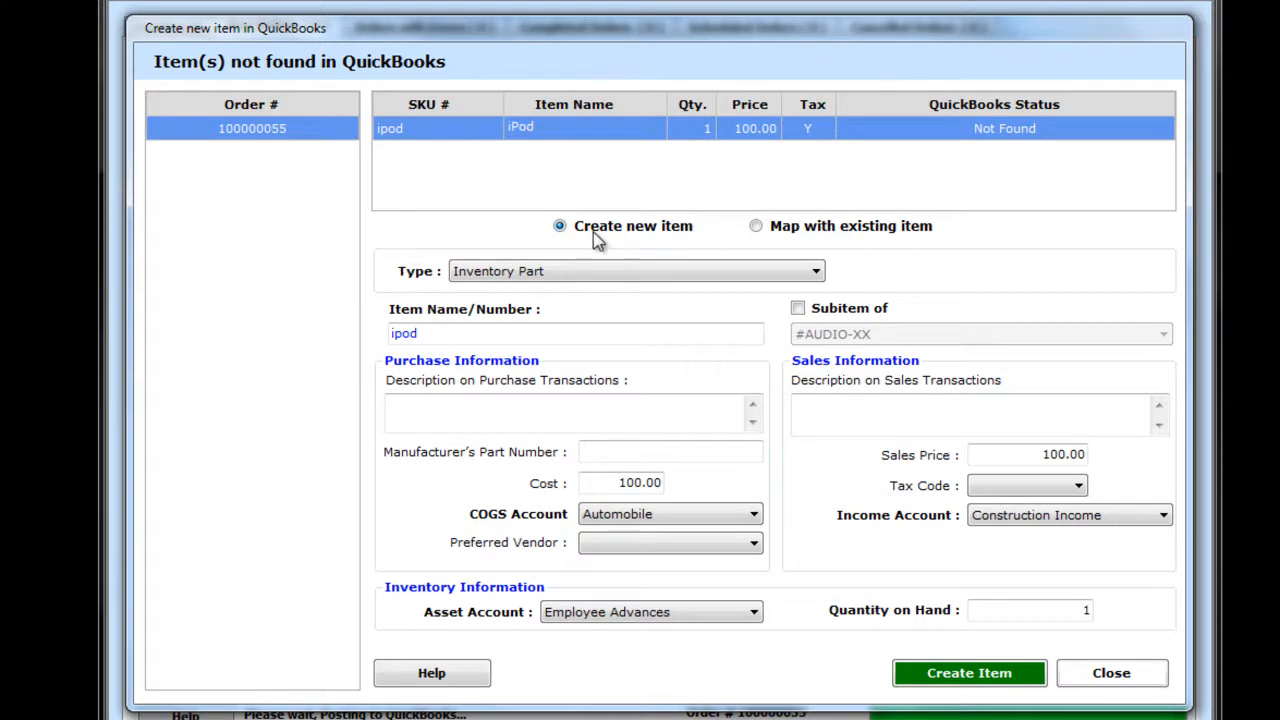
{"action": "left_click", "coordinate": [836, 228]}
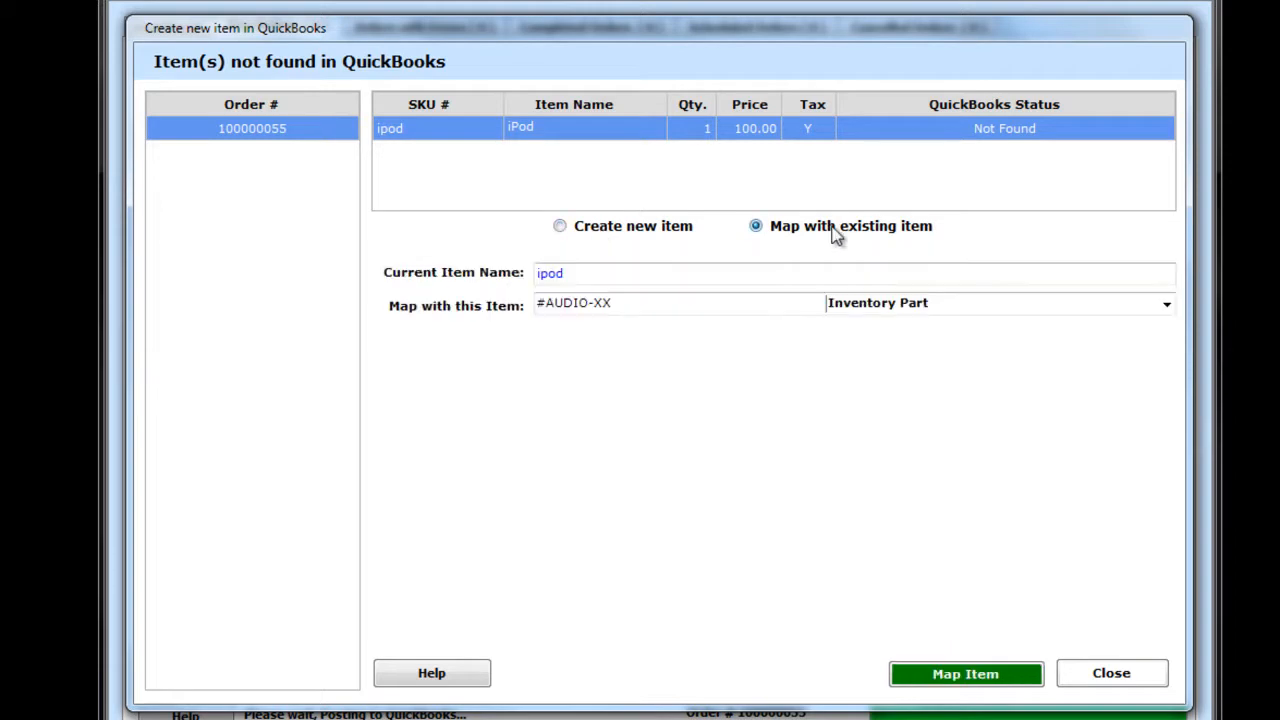
{"action": "left_click", "coordinate": [680, 232]}
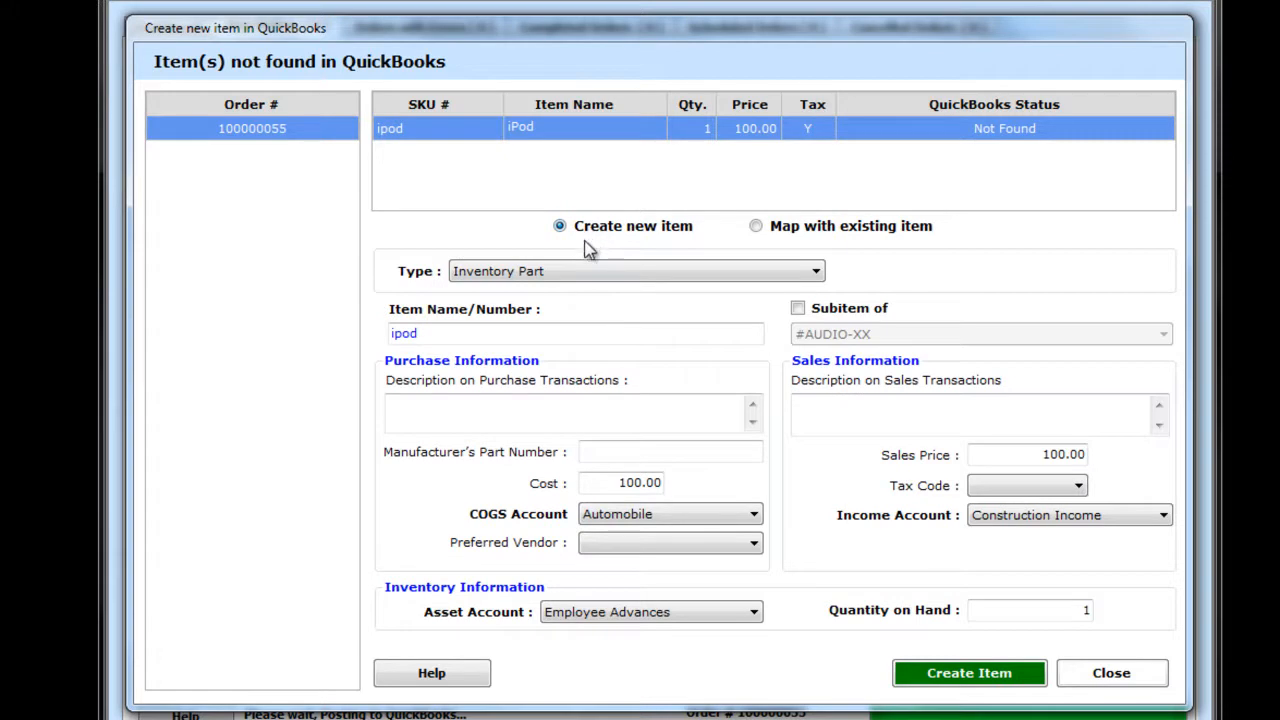
Give the new item the sales description "This is test product", COGS account Cost of Goods Sold and income account Electronics Sales
{"action": "double_click", "coordinate": [463, 333]}
{"action": "left_click", "coordinate": [883, 400]}
{"action": "type", "text": "This is"}
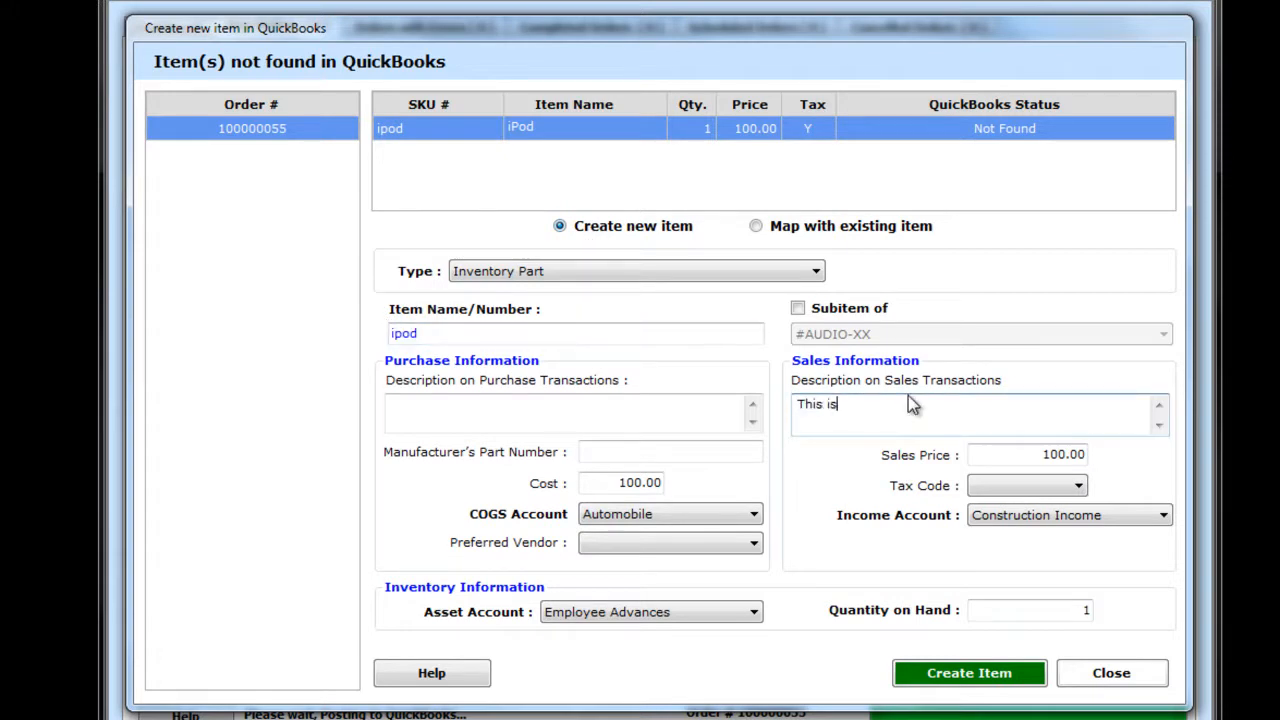
{"action": "type", "text": " test product"}
{"action": "left_click", "coordinate": [735, 518]}
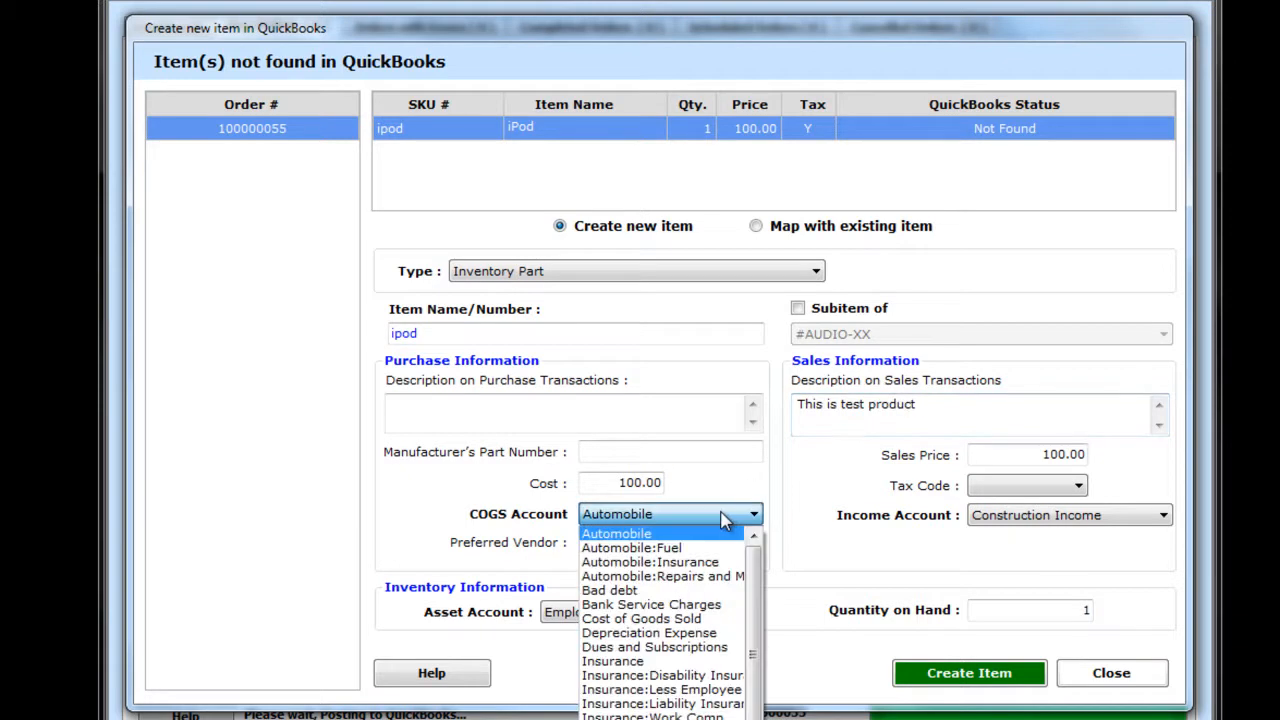
{"action": "left_click", "coordinate": [690, 620]}
{"action": "left_click", "coordinate": [998, 517]}
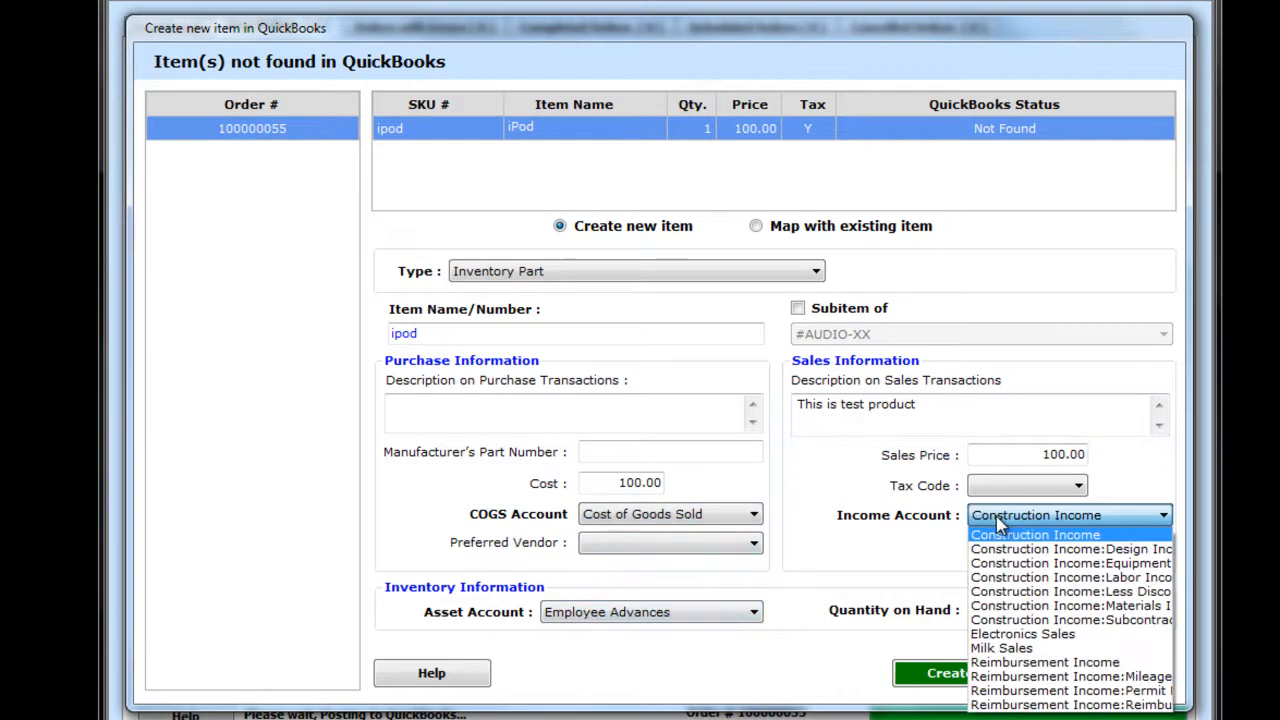
{"action": "left_click", "coordinate": [1020, 634]}
Set the quantity on hand to 25 and the asset account to Inventory Asset, and create the item in QuickBooks
{"action": "left_click_drag", "start_coordinate": [1052, 612], "coordinate": [1145, 608]}
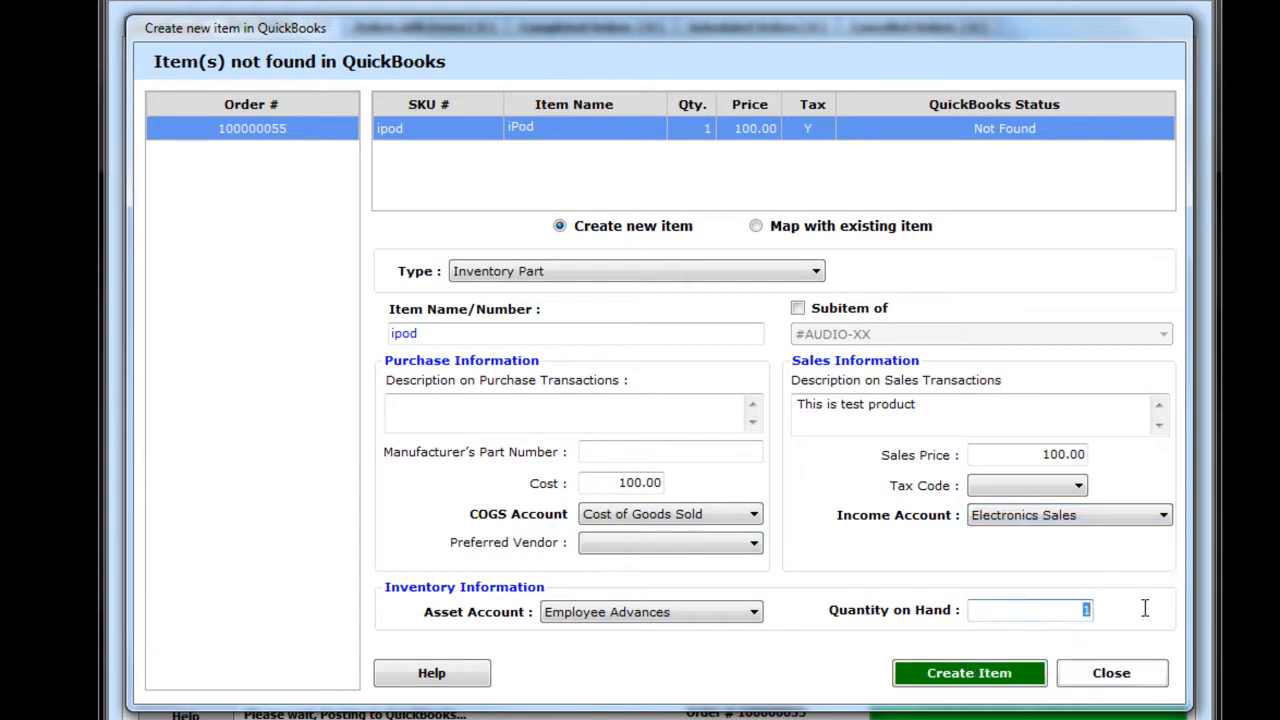
{"action": "type", "text": "25"}
{"action": "left_click", "coordinate": [731, 616]}
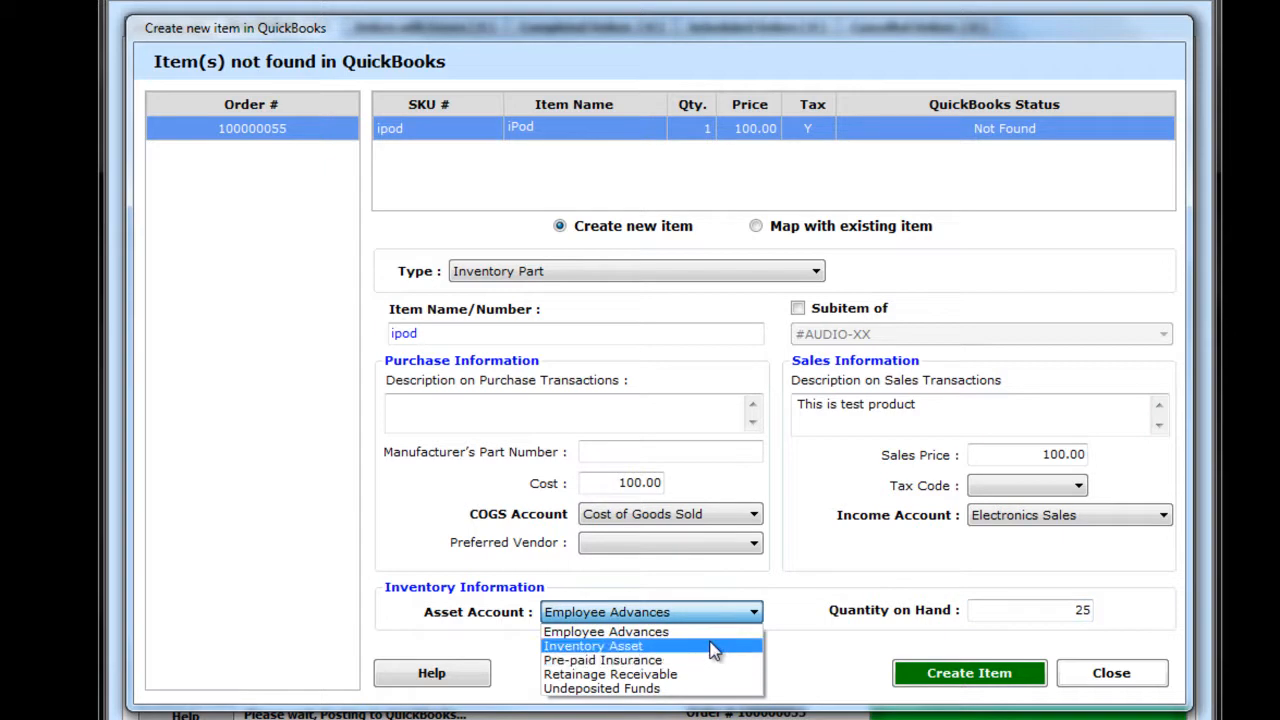
{"action": "left_click", "coordinate": [713, 648]}
{"action": "left_click", "coordinate": [935, 672]}
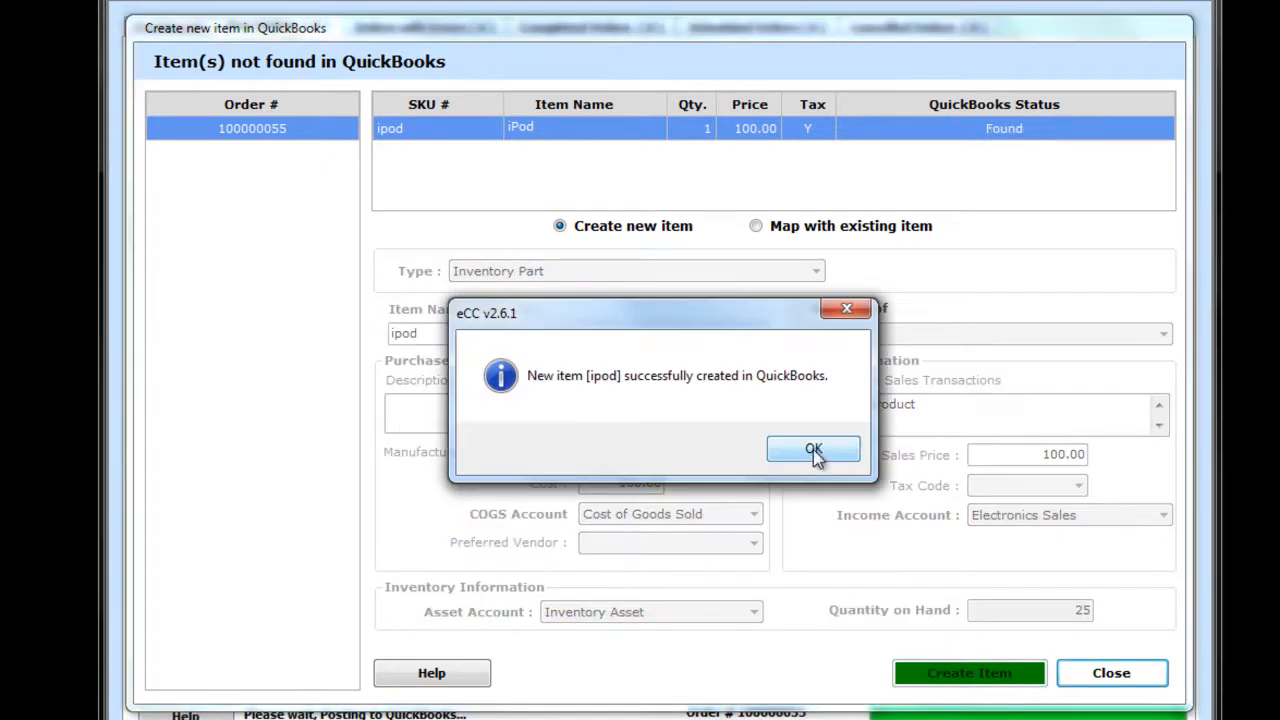
{"action": "left_click", "coordinate": [814, 452]}
{"action": "left_click", "coordinate": [733, 451]}
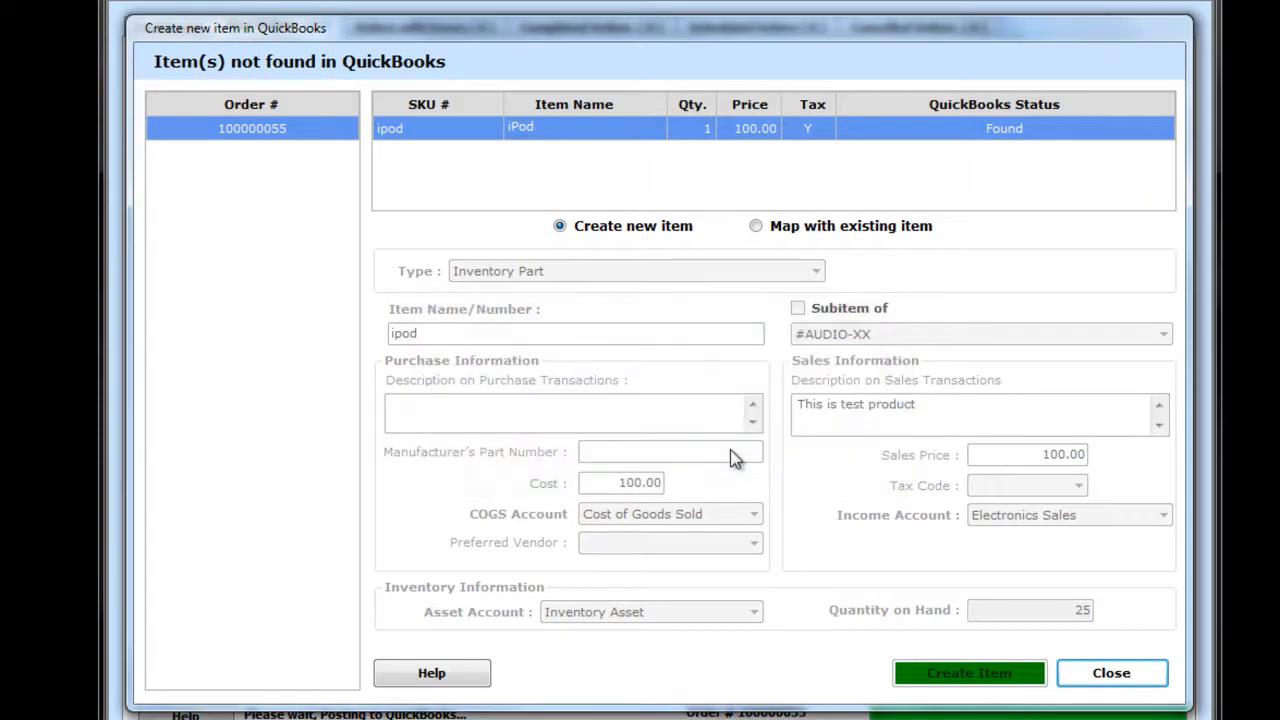
Close the item creation dialog, switch to QuickBooks and check the new ipod item's details in the Item List, leaving it without edits
{"action": "left_click", "coordinate": [1140, 674]}
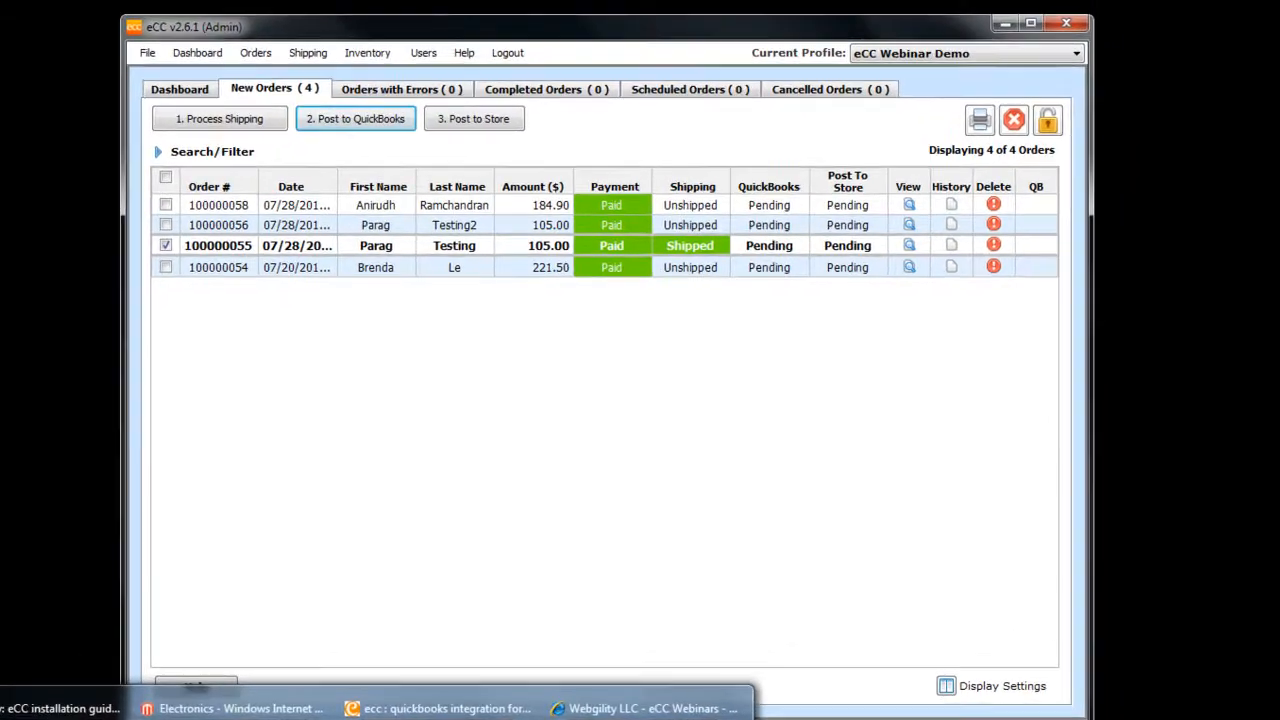
{"action": "left_click", "coordinate": [400, 716]}
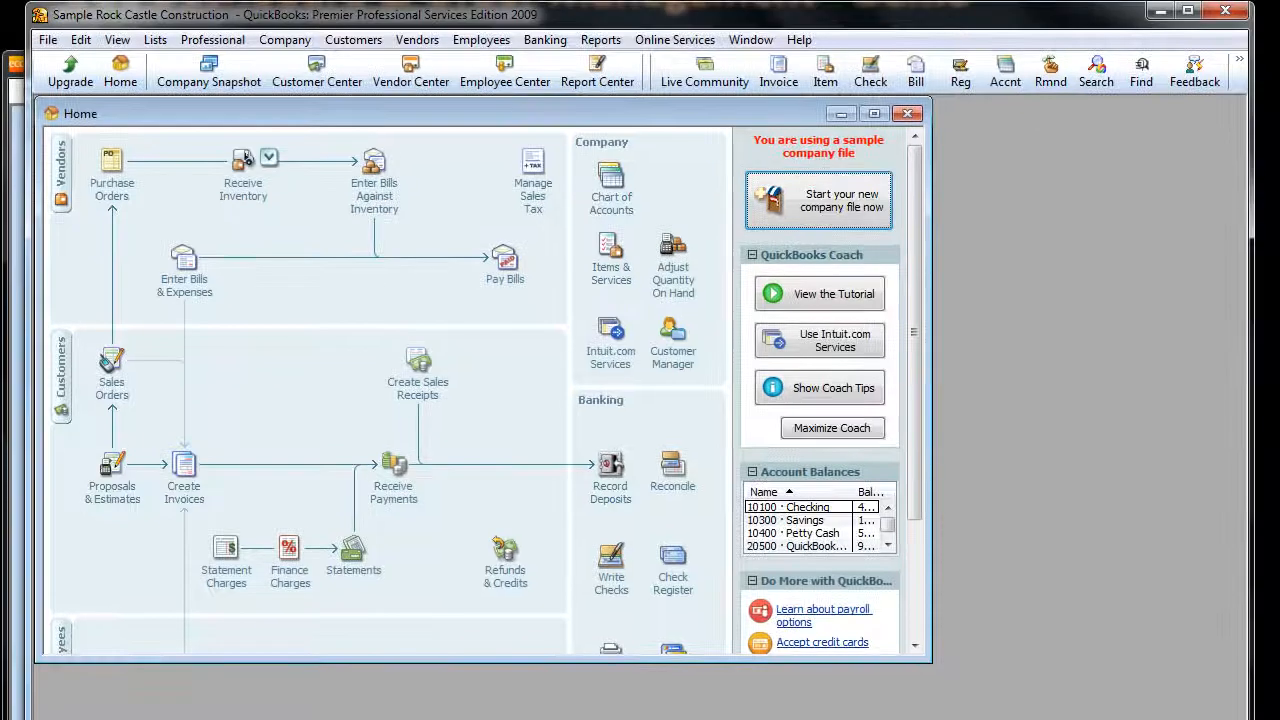
{"action": "left_click", "coordinate": [153, 38]}
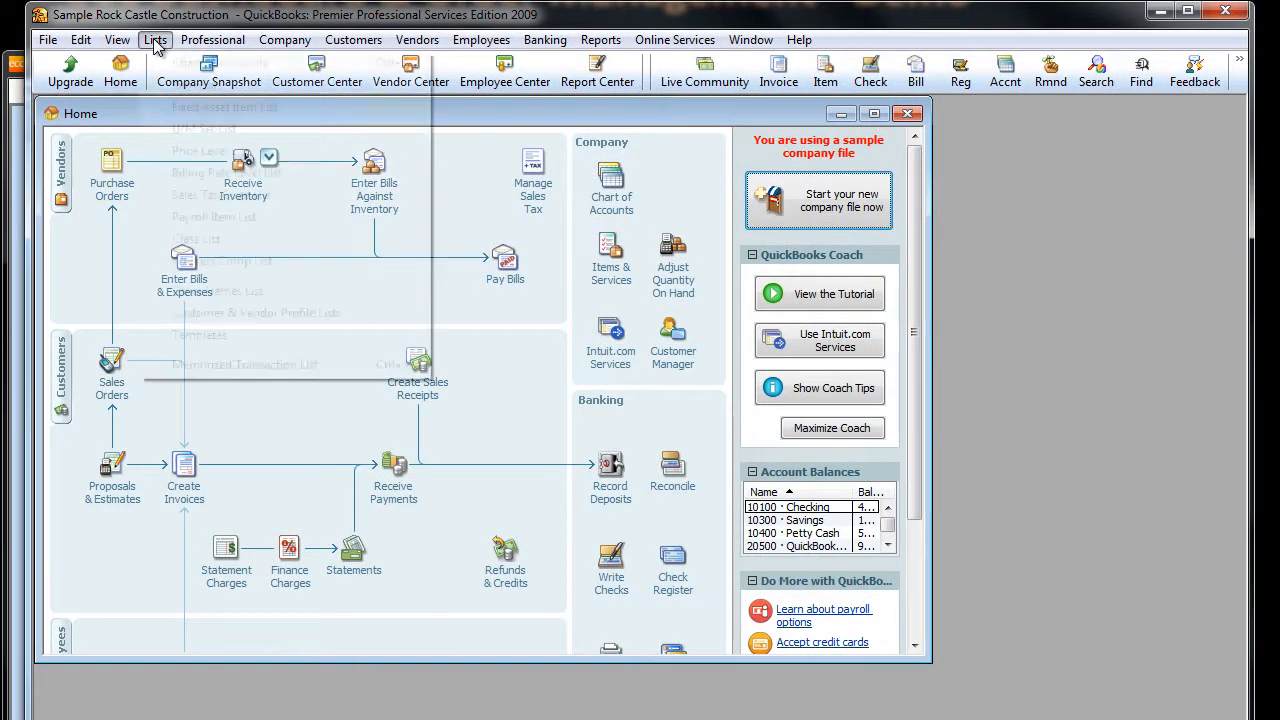
{"action": "left_click", "coordinate": [170, 85]}
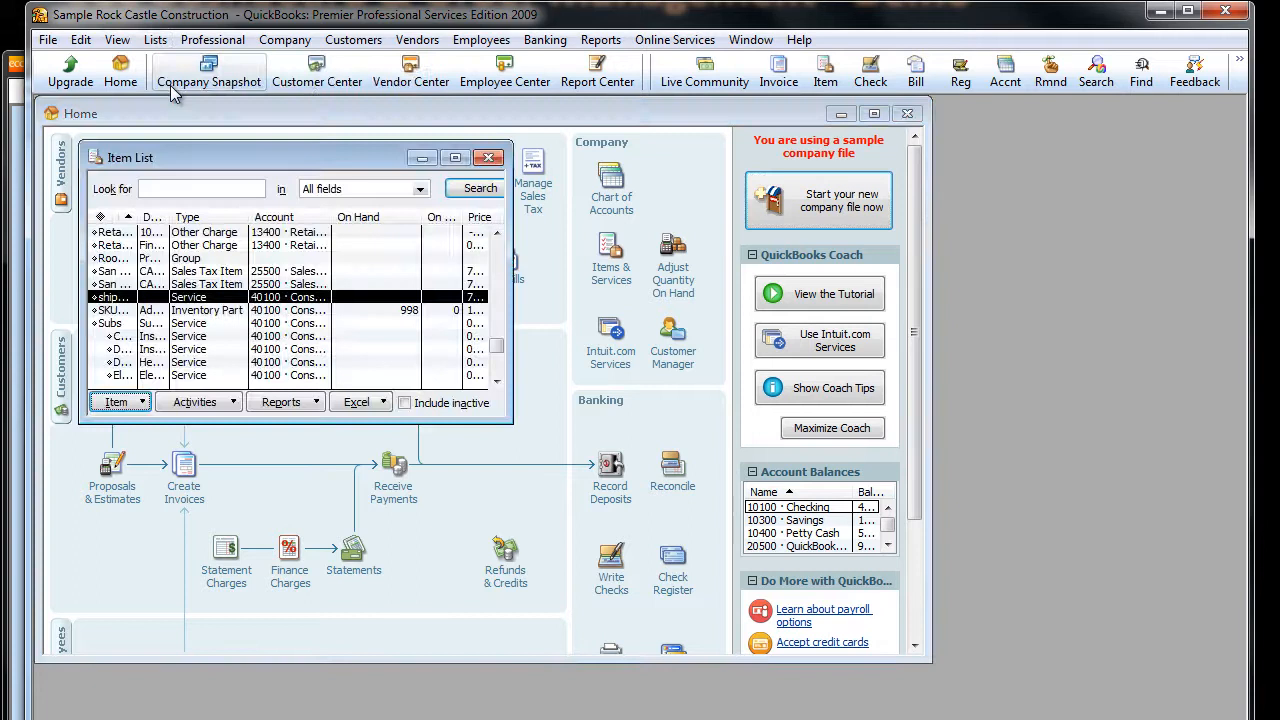
{"action": "double_click", "coordinate": [197, 161]}
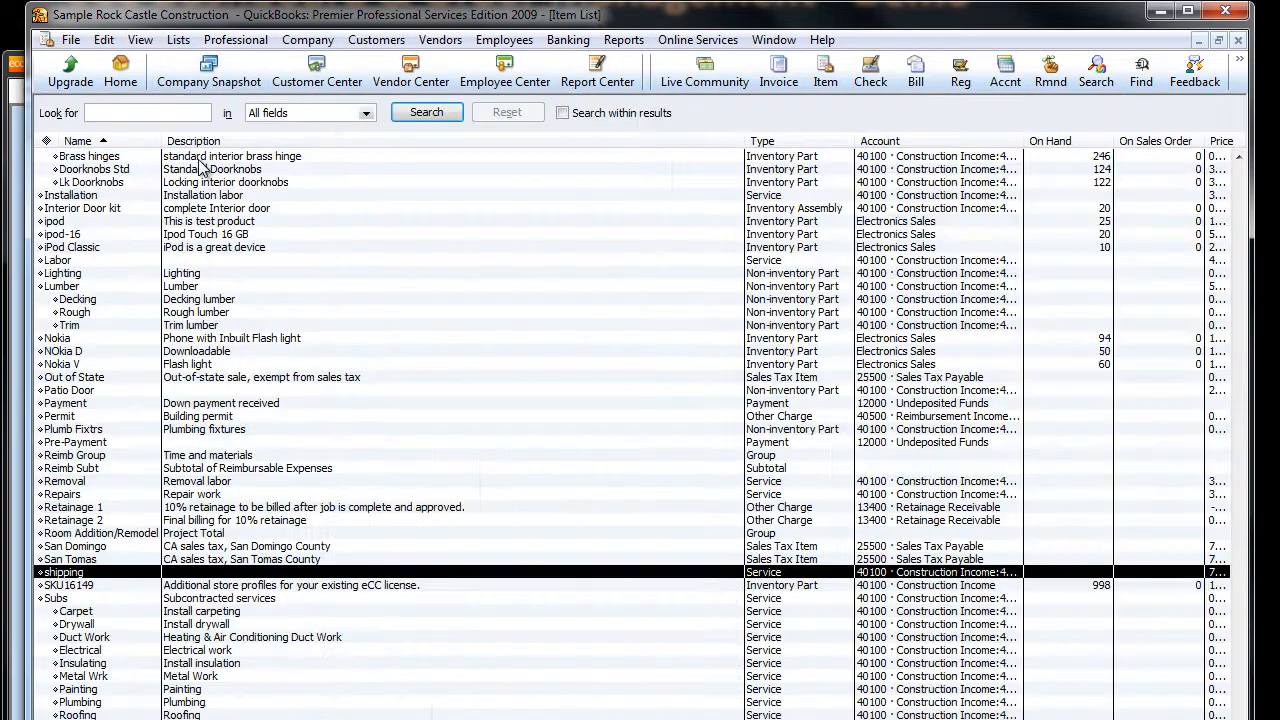
{"action": "double_click", "coordinate": [75, 222]}
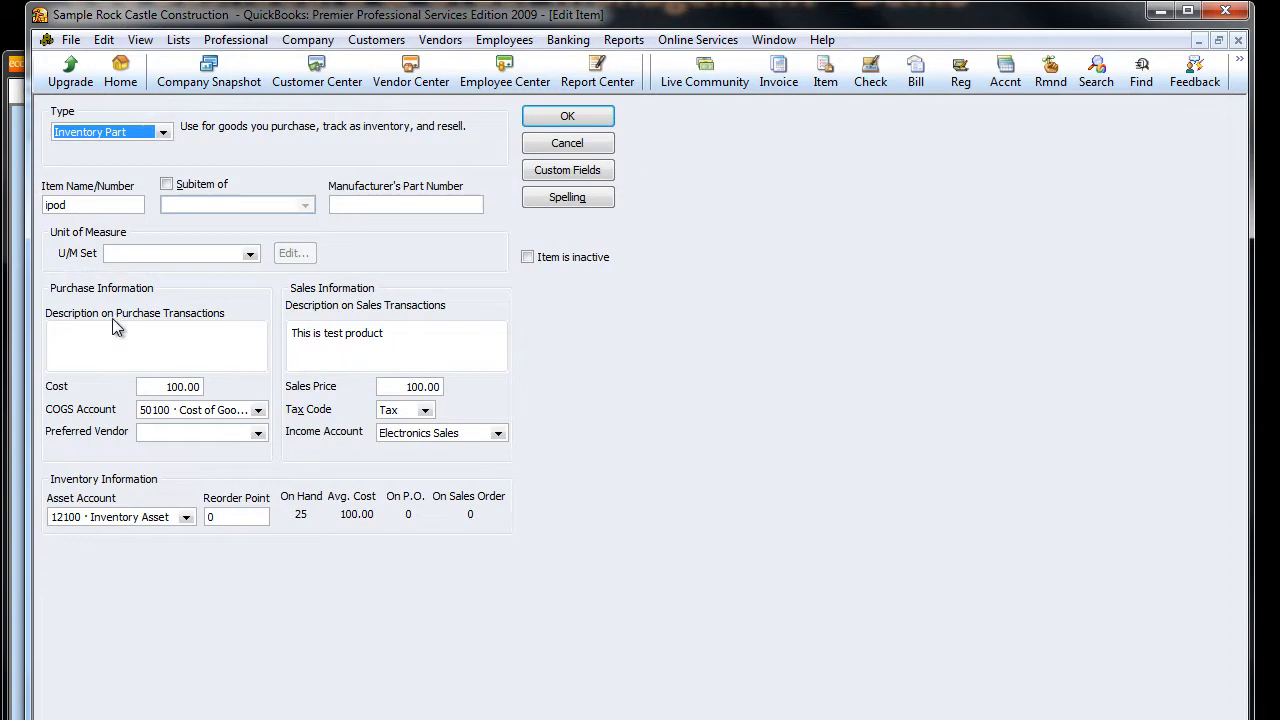
{"action": "left_click", "coordinate": [124, 340]}
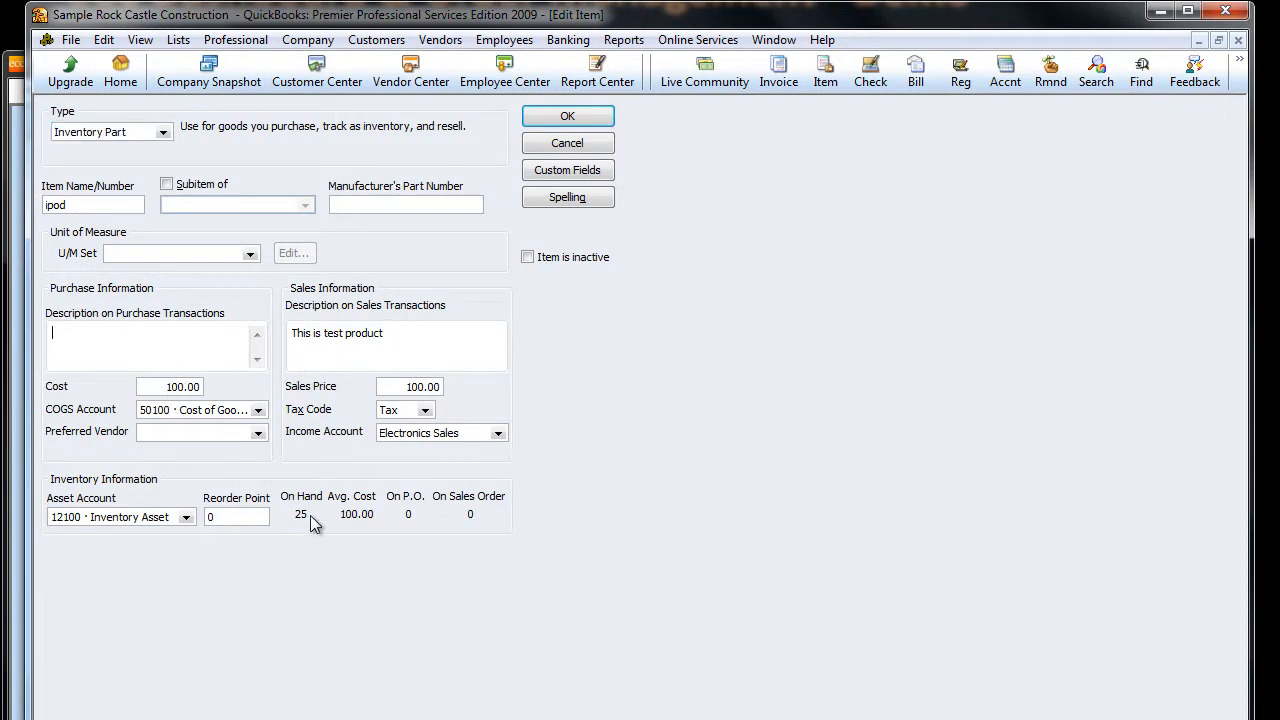
{"action": "left_click", "coordinate": [586, 143]}
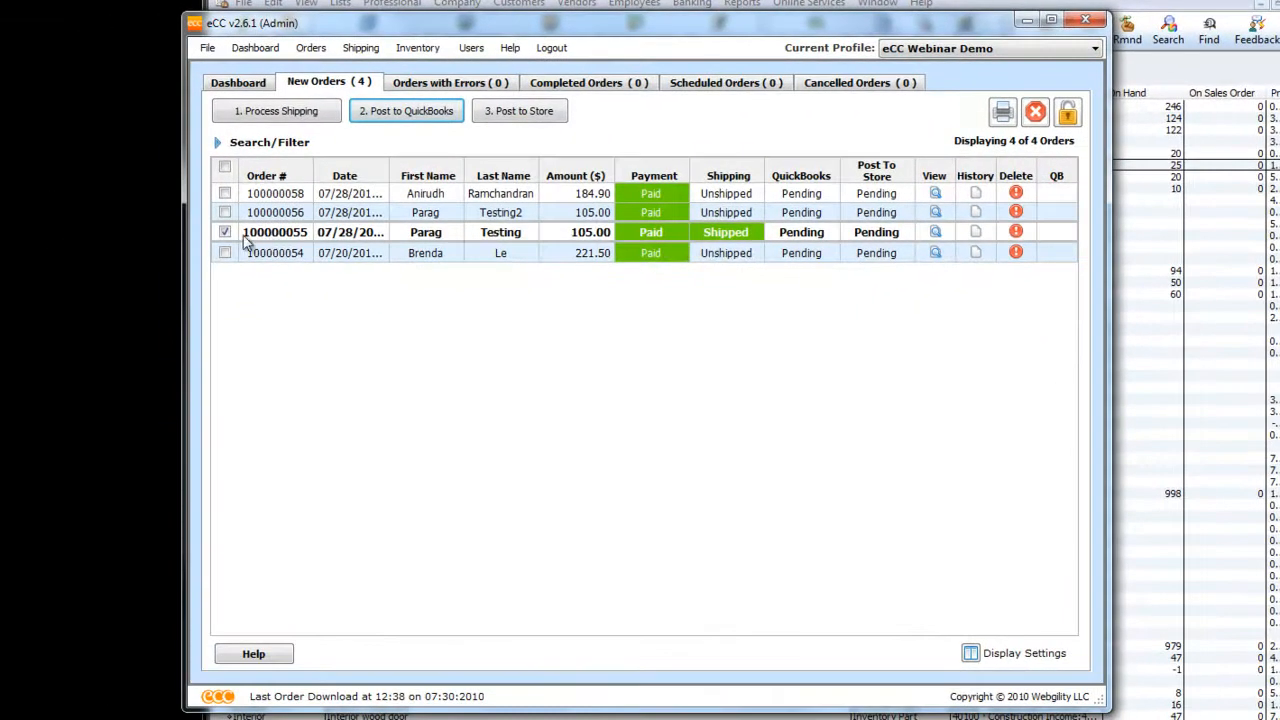
Post the shipped order to QuickBooks, and review the items and shipping line on its sales receipt
{"action": "left_click", "coordinate": [415, 119]}
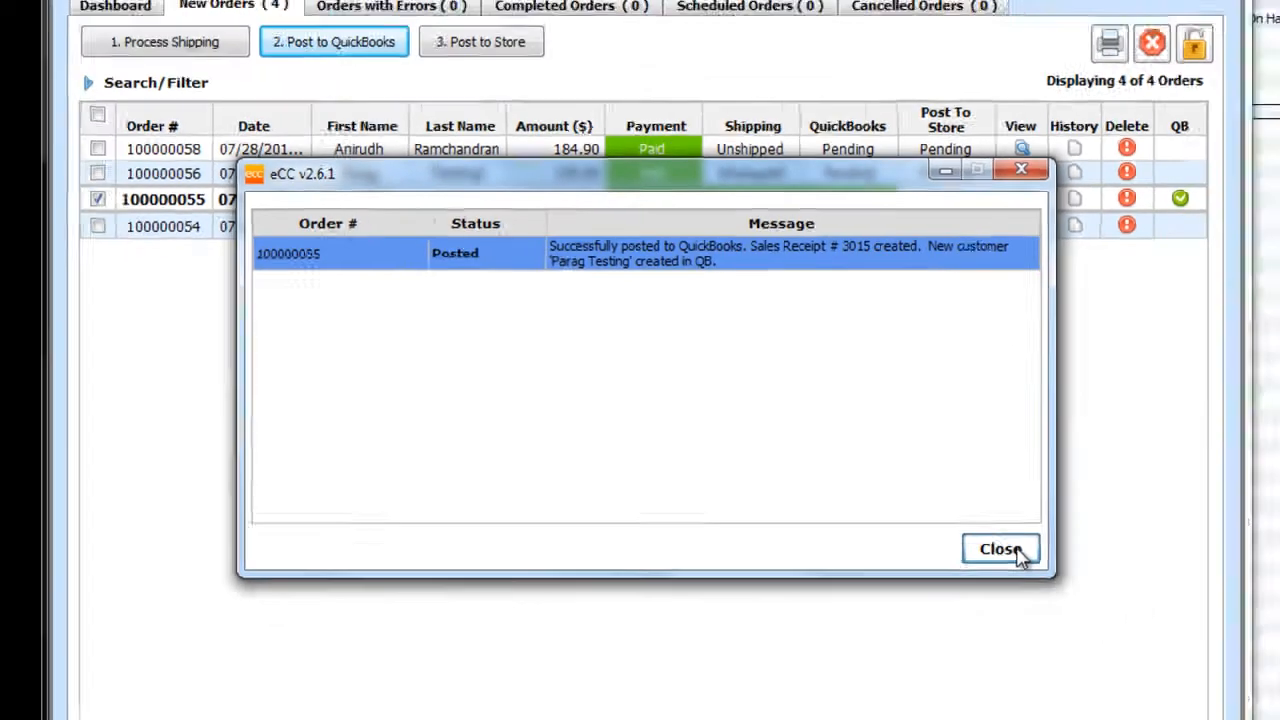
{"action": "left_click", "coordinate": [1130, 612]}
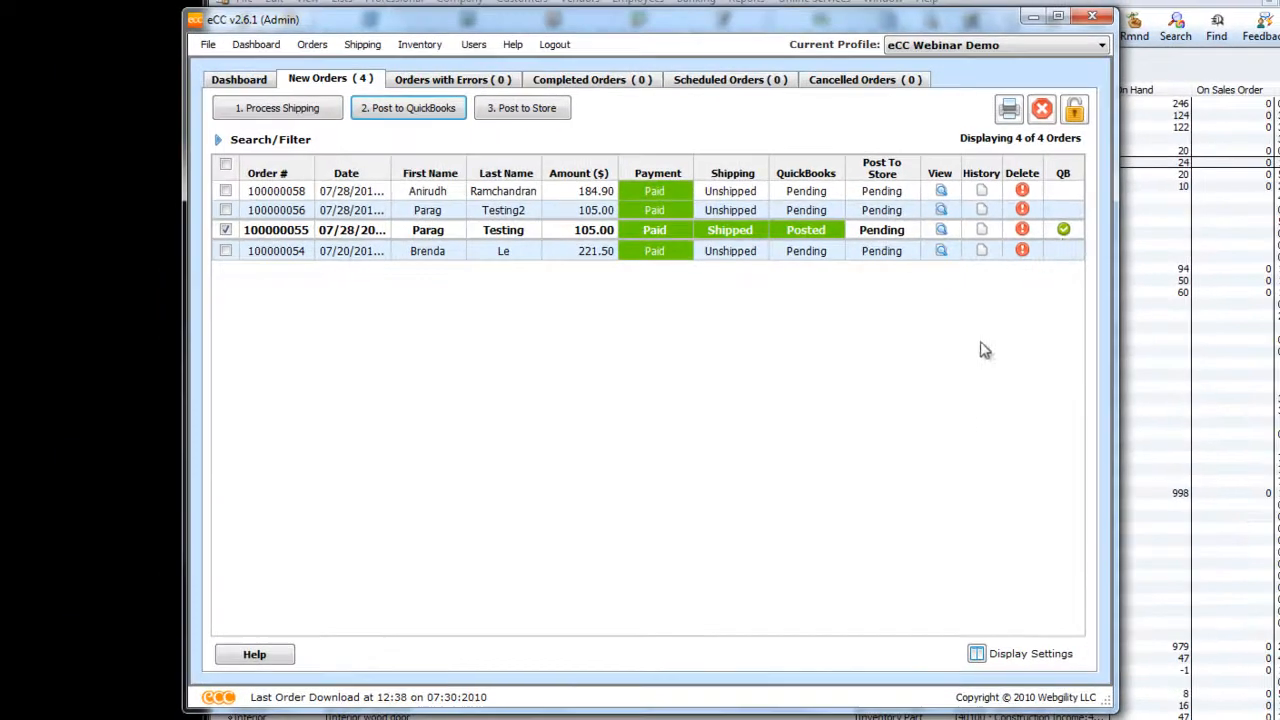
{"action": "left_click", "coordinate": [1064, 231]}
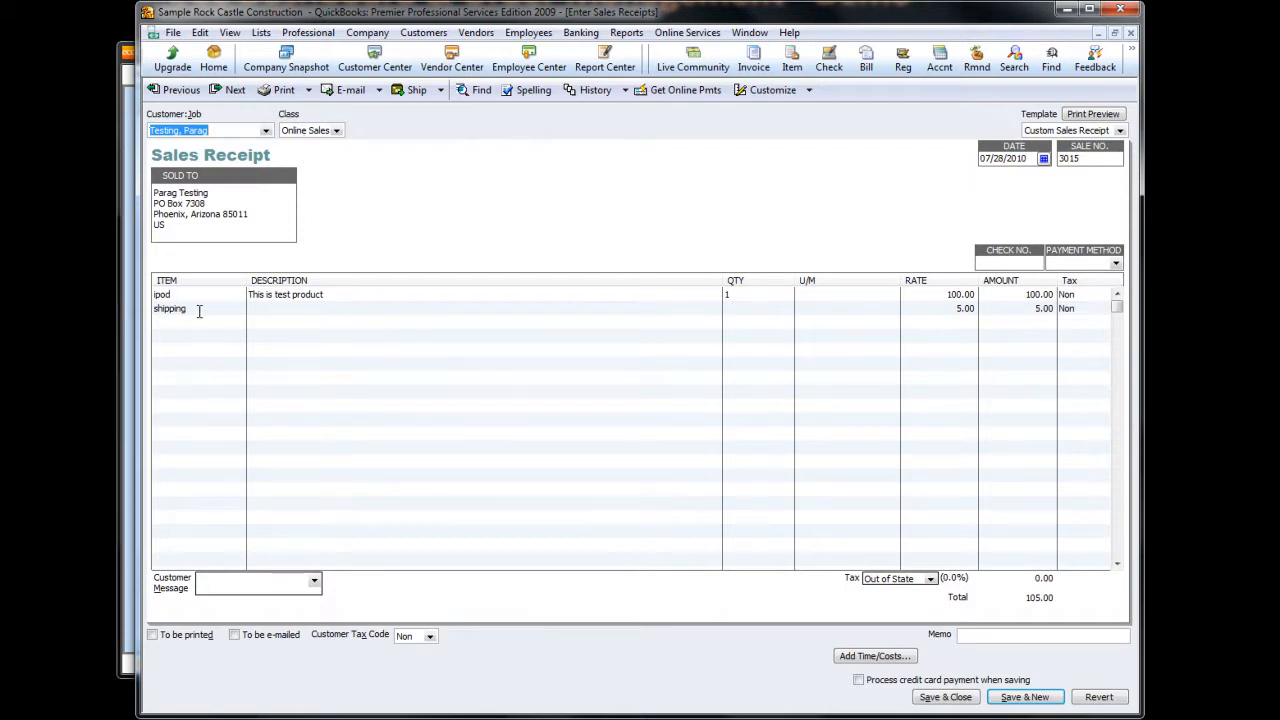
{"action": "left_click", "coordinate": [199, 311]}
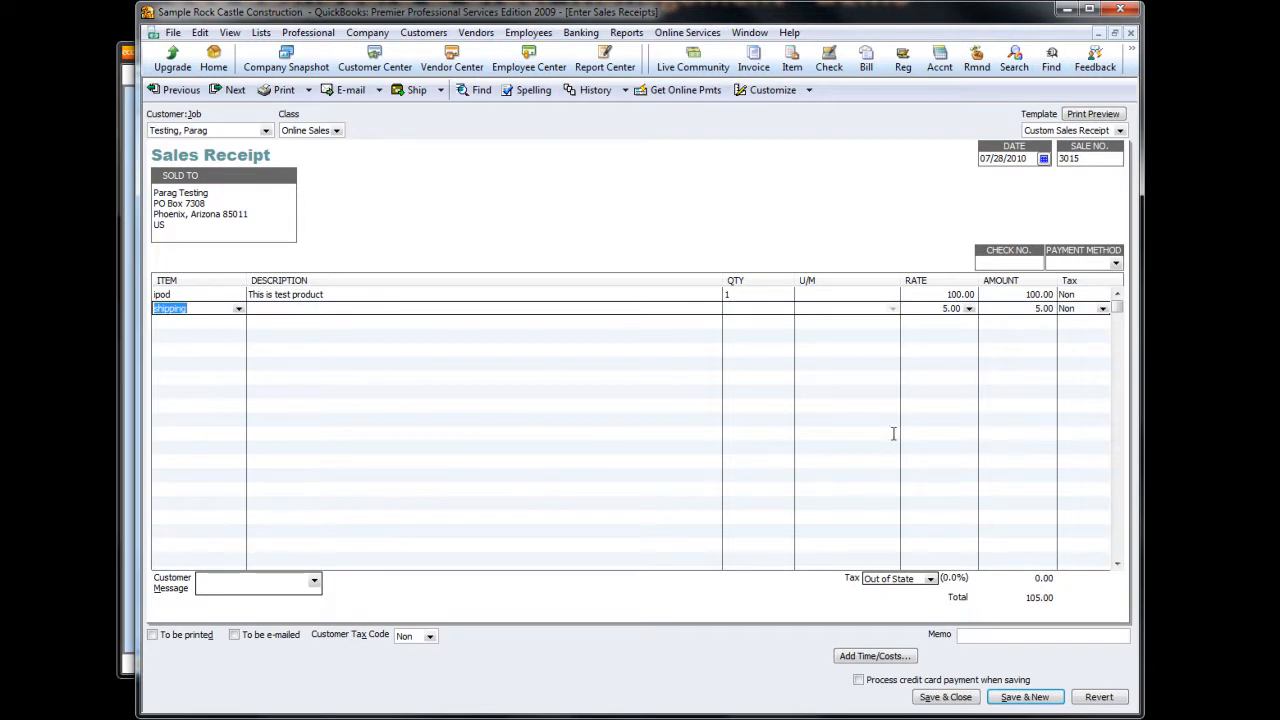
{"action": "left_click", "coordinate": [1066, 11]}
Post the shipped order back to the online store and view it among the completed orders
{"action": "left_click", "coordinate": [524, 103]}
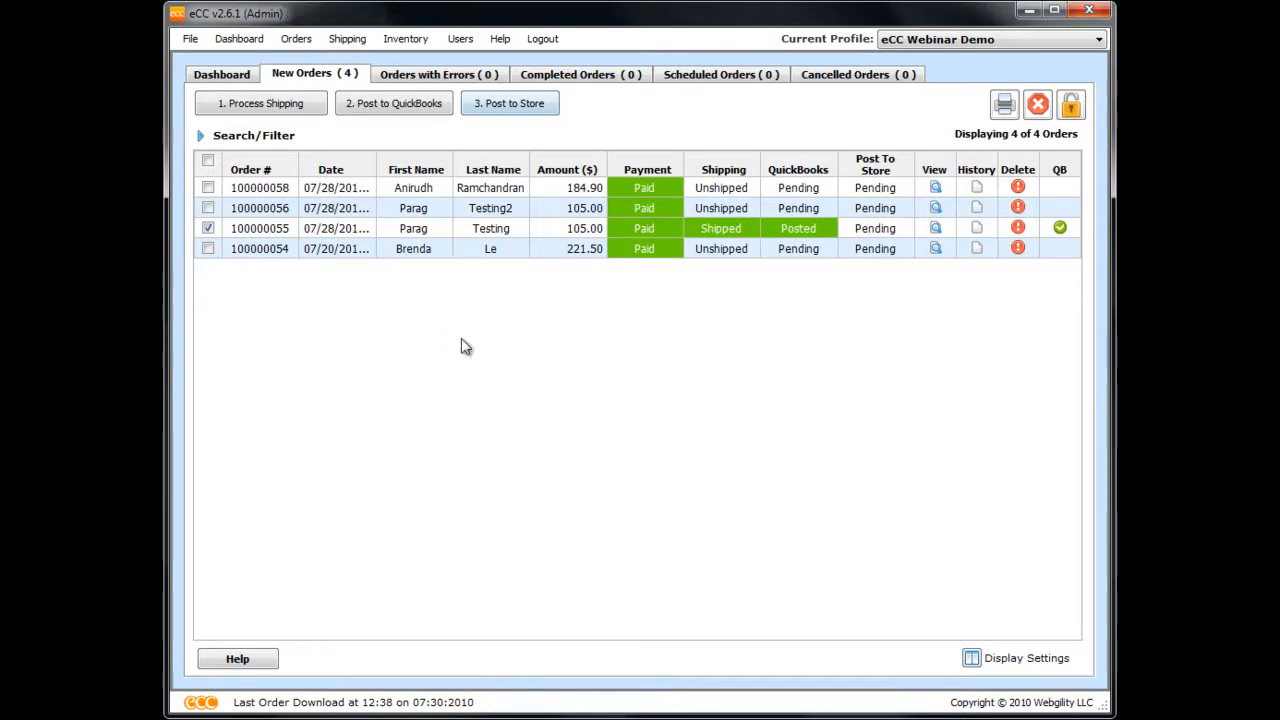
{"action": "left_click", "coordinate": [917, 501]}
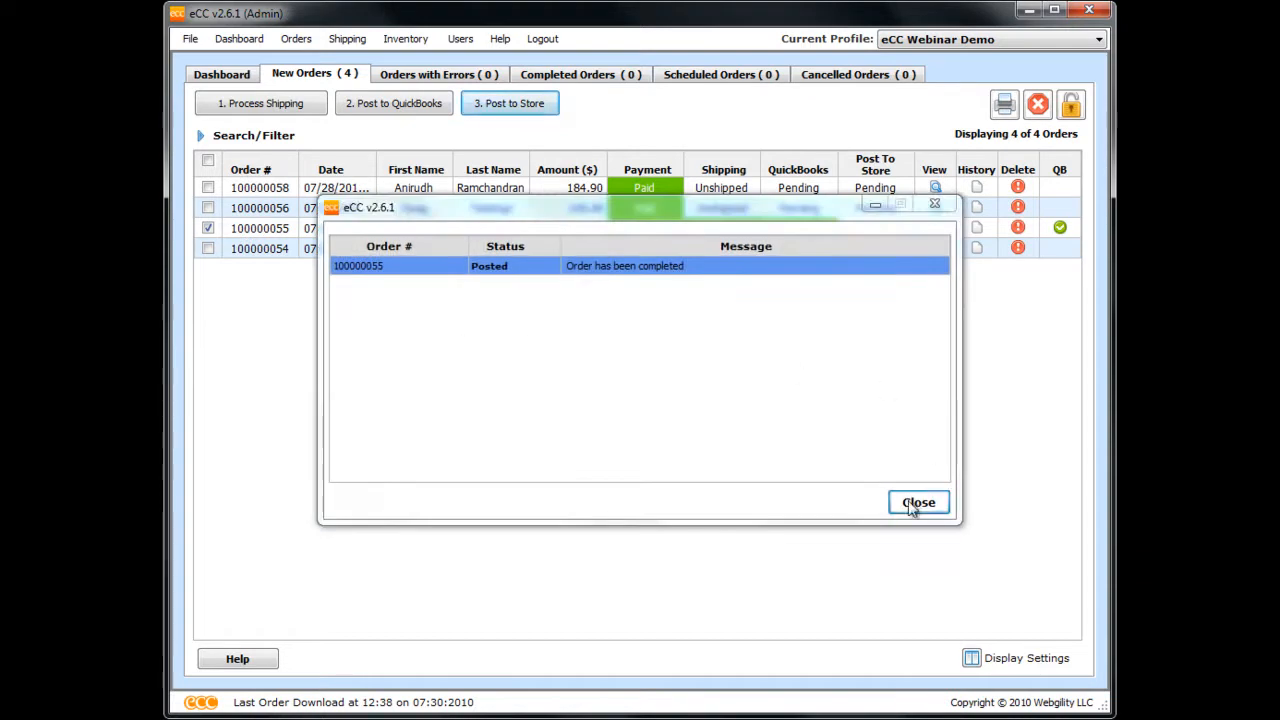
{"action": "left_click", "coordinate": [584, 75]}
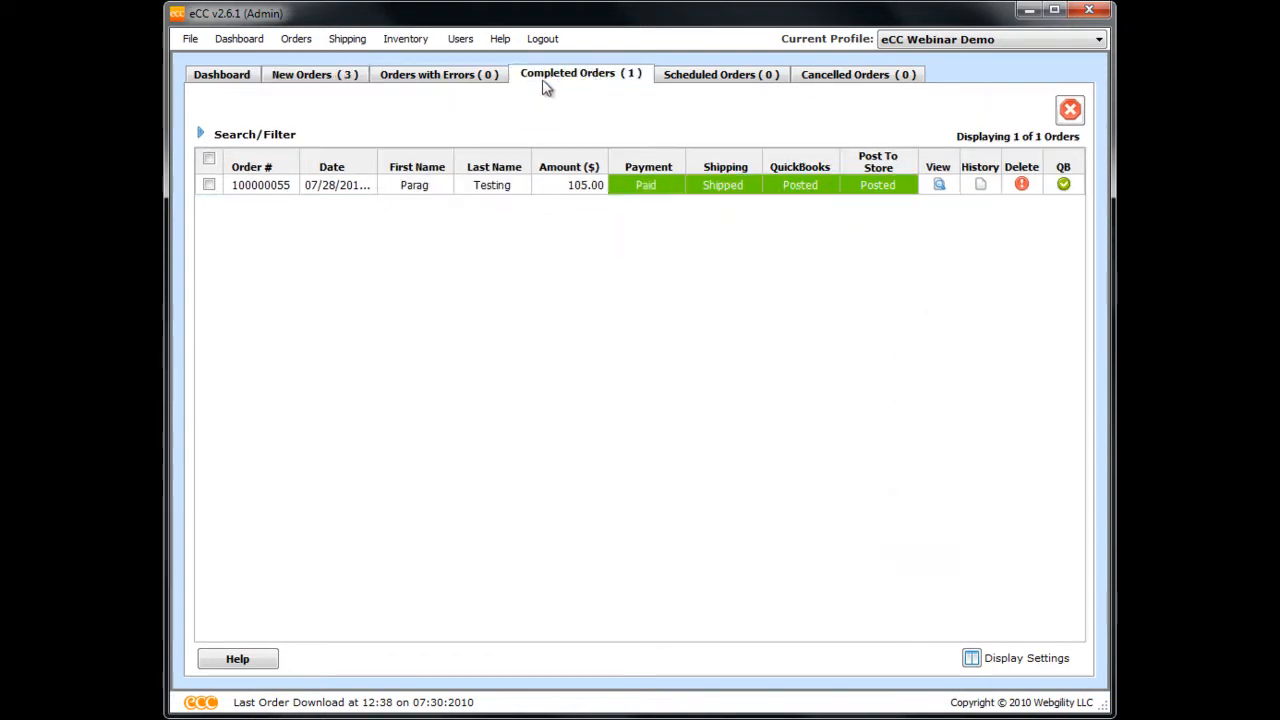
Return to the new orders and look at the search and filter options available for them
{"action": "left_click", "coordinate": [329, 73]}
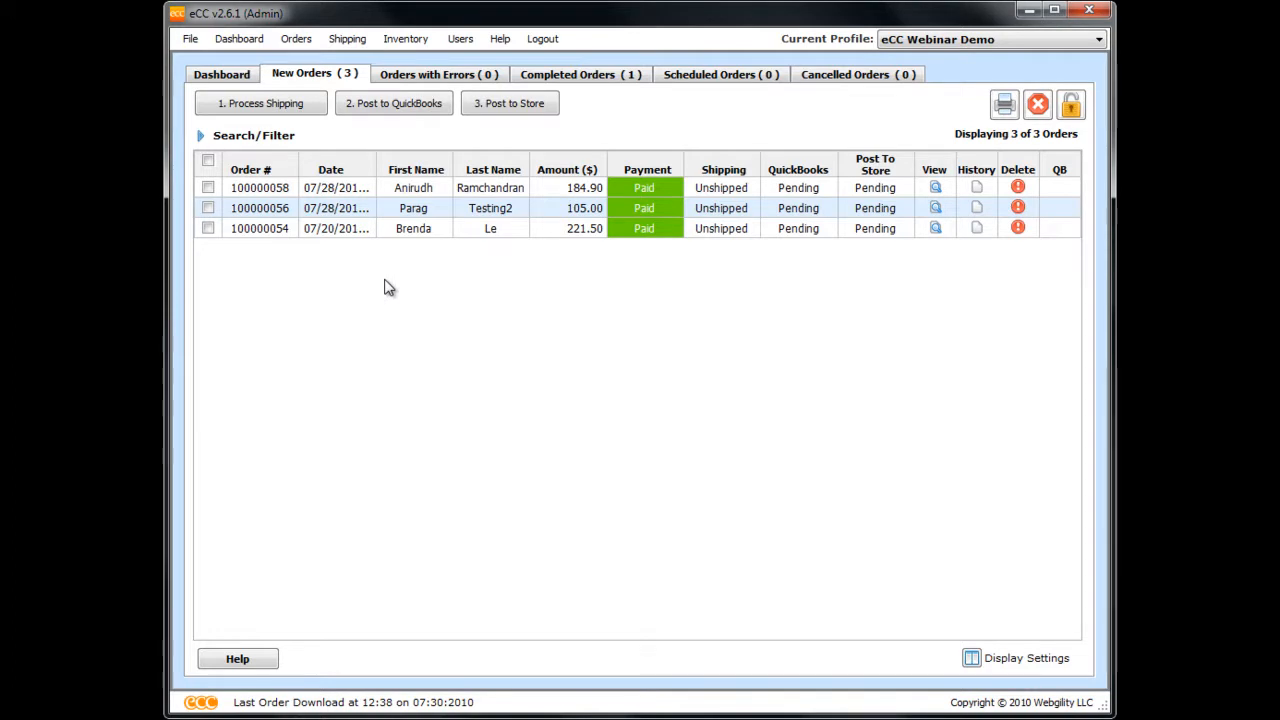
{"action": "left_click", "coordinate": [201, 137]}
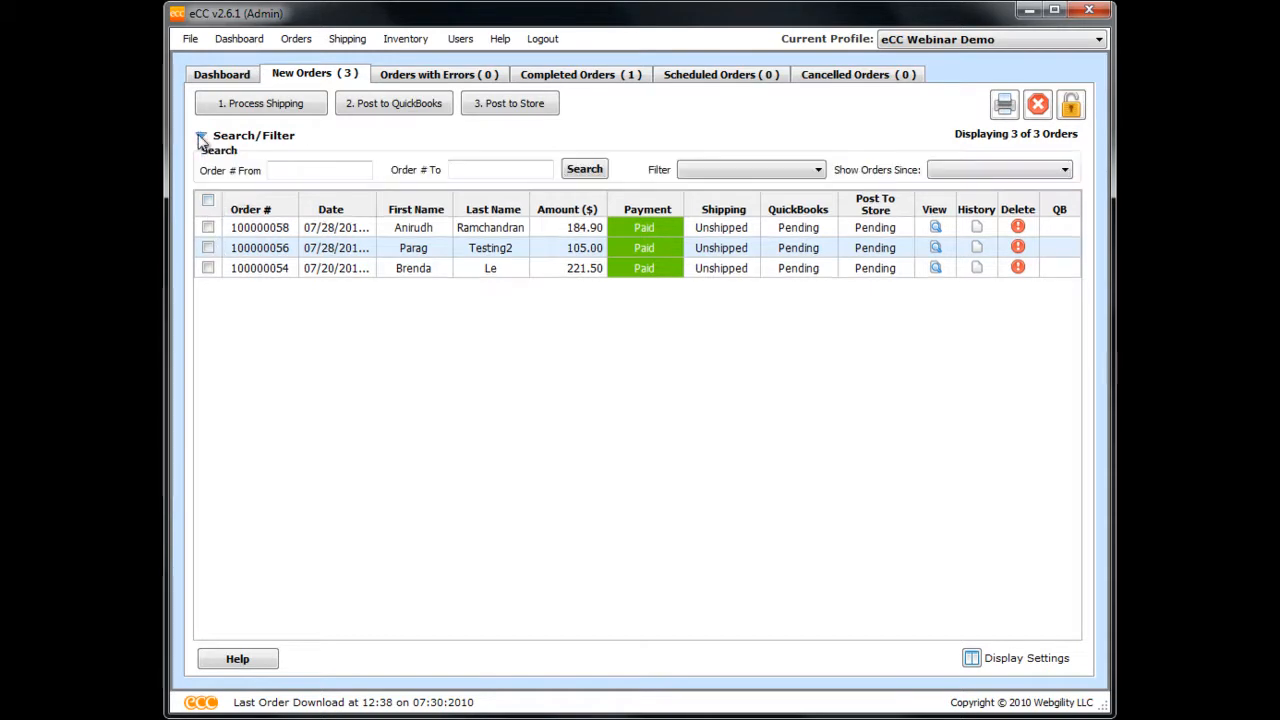
{"action": "left_click", "coordinate": [201, 137]}
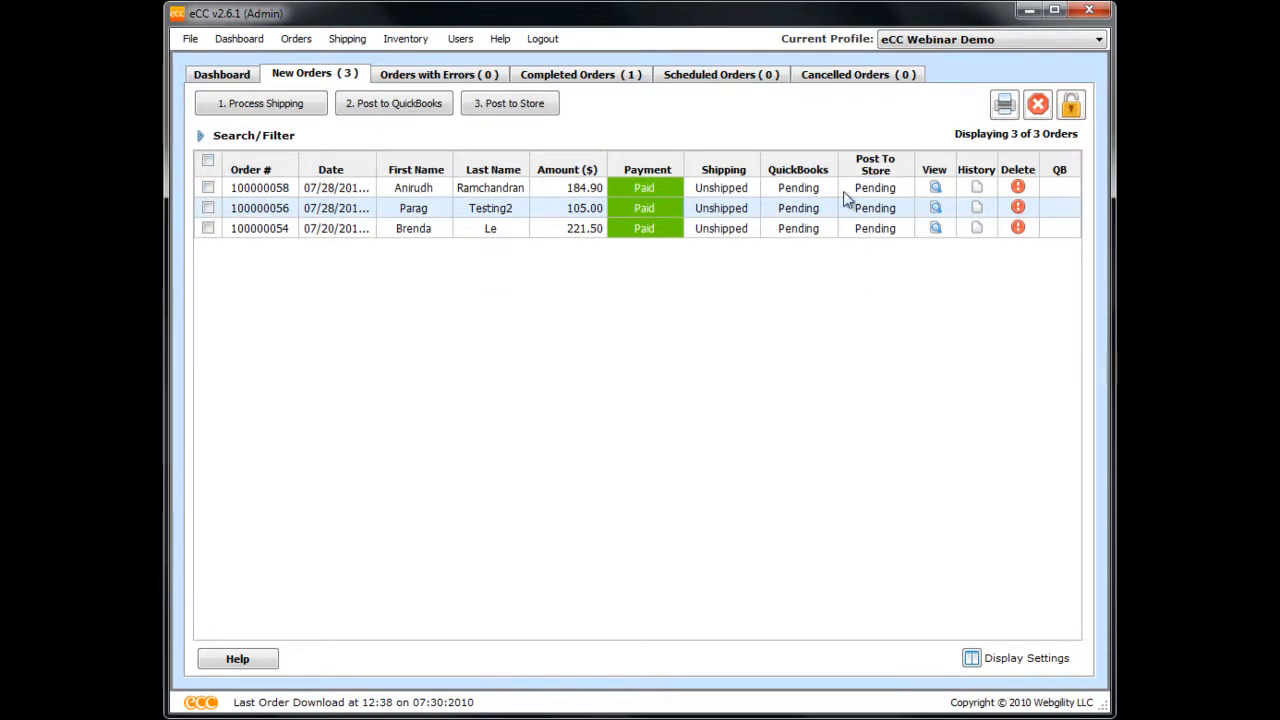
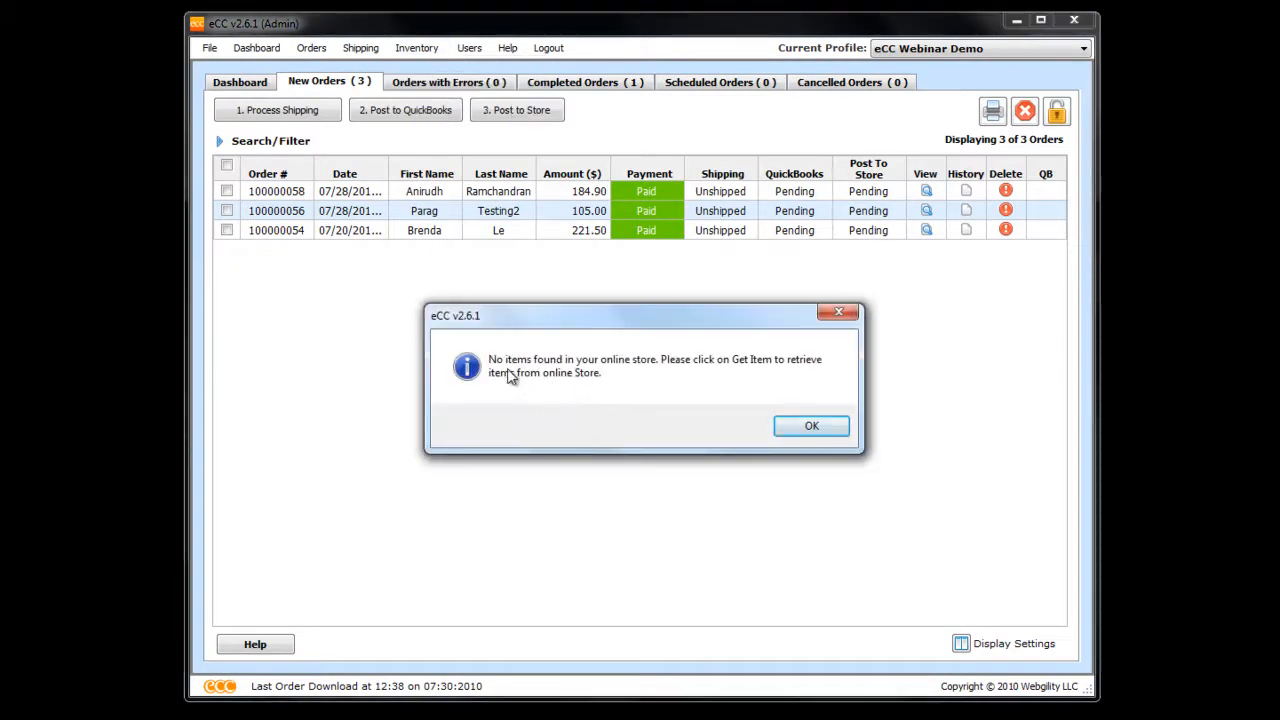
Retrieve the items from the online store for product synchronization and widen the eCC window
{"action": "left_click", "coordinate": [792, 428]}
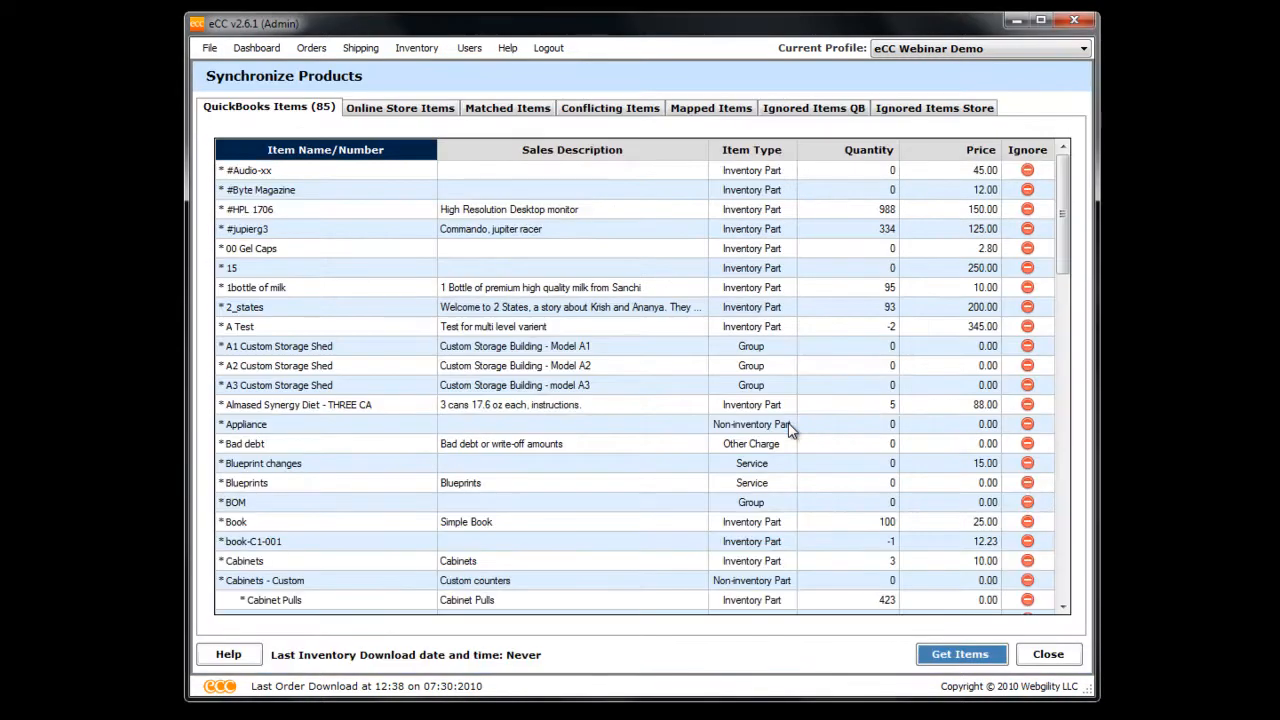
{"action": "left_click", "coordinate": [930, 655]}
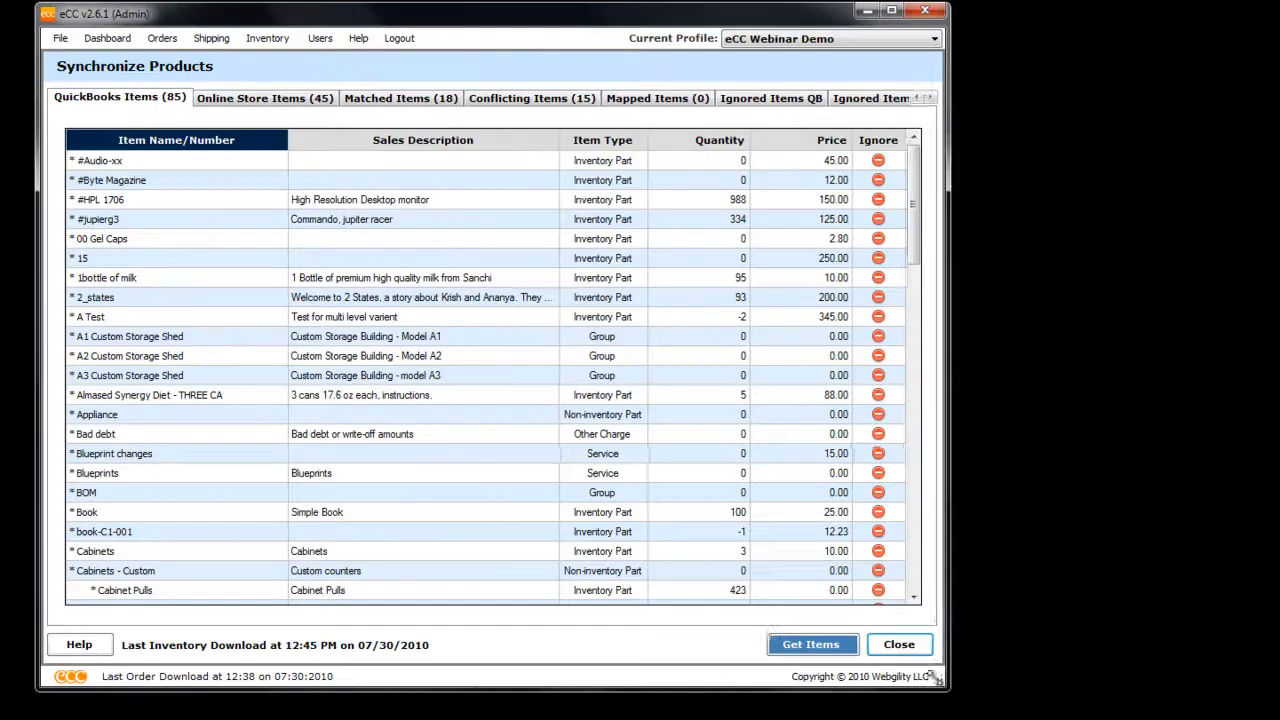
{"action": "left_click_drag", "start_coordinate": [933, 678], "coordinate": [1233, 700]}
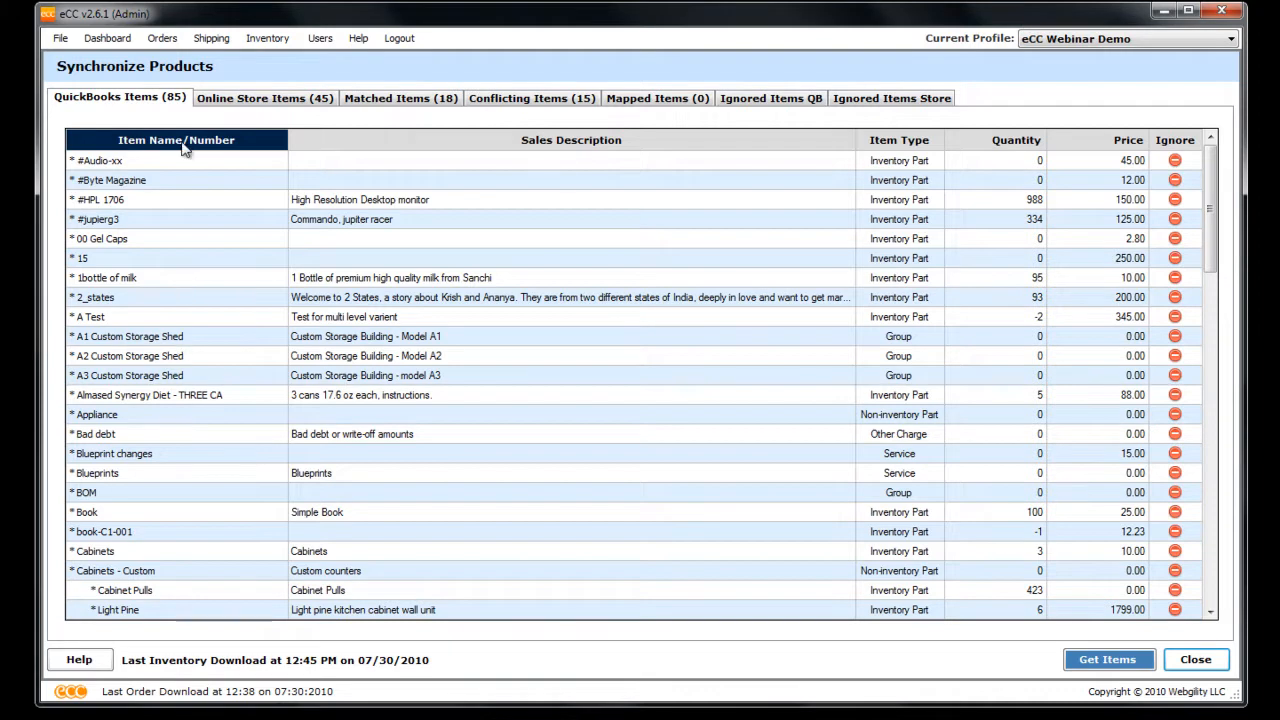
Browse the QuickBooks items and find the newly created ipod item with its quantity and price
{"action": "left_click", "coordinate": [176, 174]}
{"action": "scroll", "coordinate": [258, 380], "scroll_direction": "down", "scroll_amount": 7}
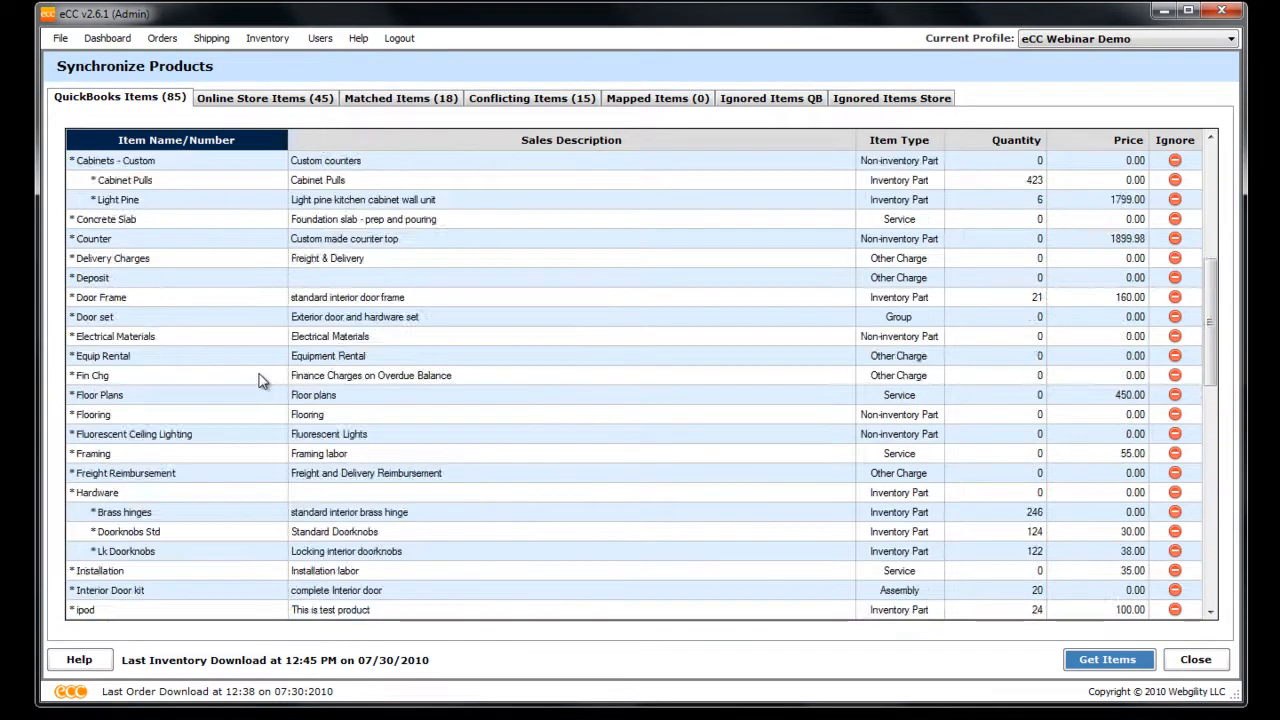
{"action": "scroll", "coordinate": [258, 378], "scroll_direction": "down", "scroll_amount": 8}
{"action": "scroll", "coordinate": [236, 352], "scroll_direction": "up", "scroll_amount": 1}
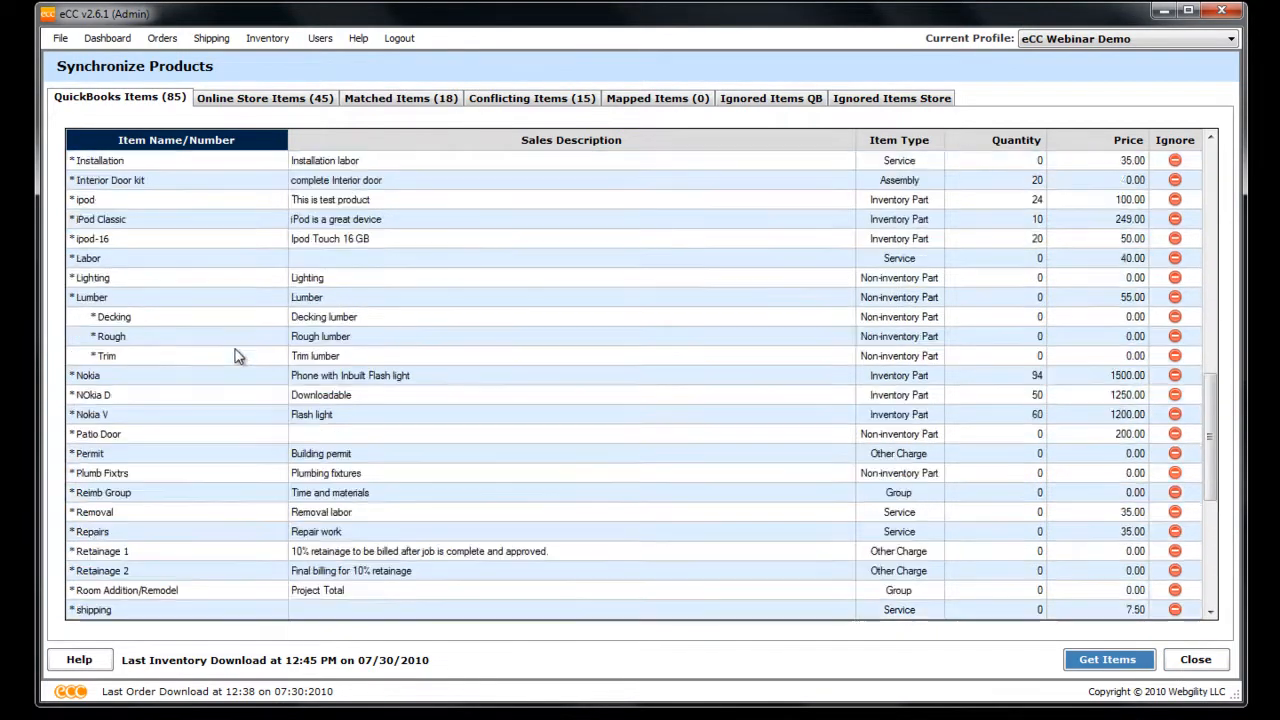
{"action": "left_click", "coordinate": [176, 204]}
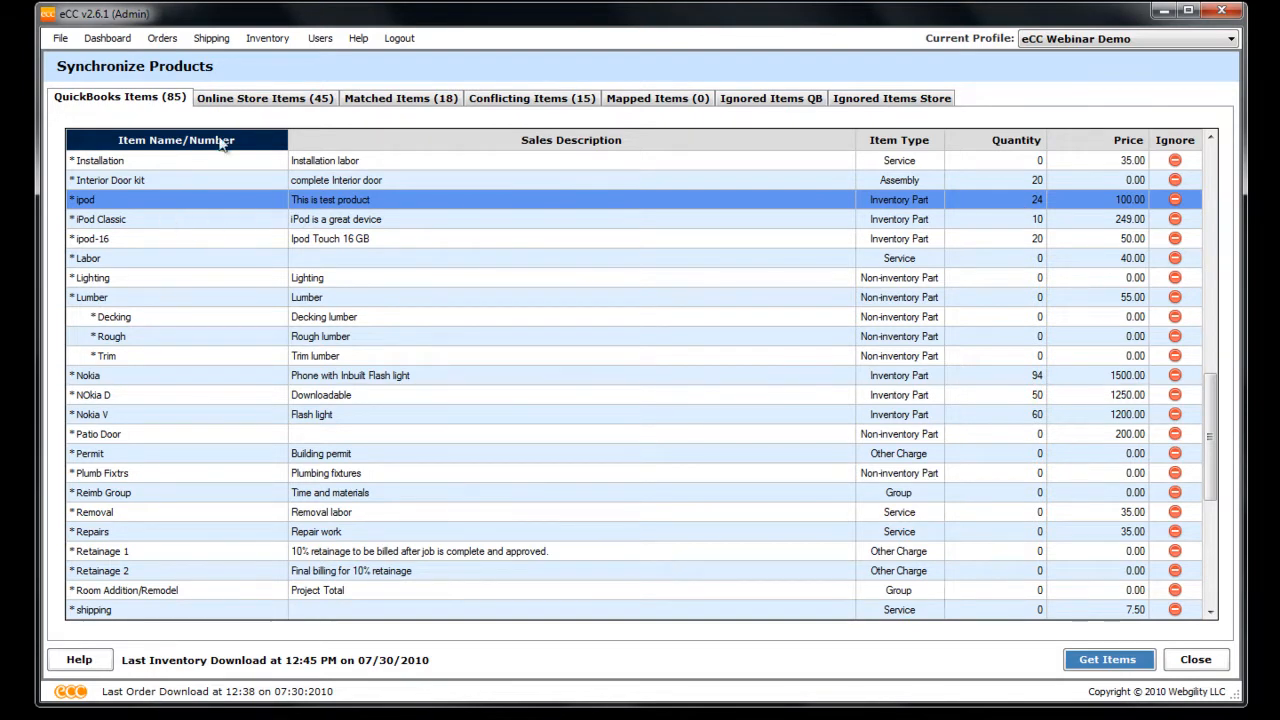
Review the online store's items by SKU and product name, and the items matched between QuickBooks and the store
{"action": "left_click", "coordinate": [248, 98]}
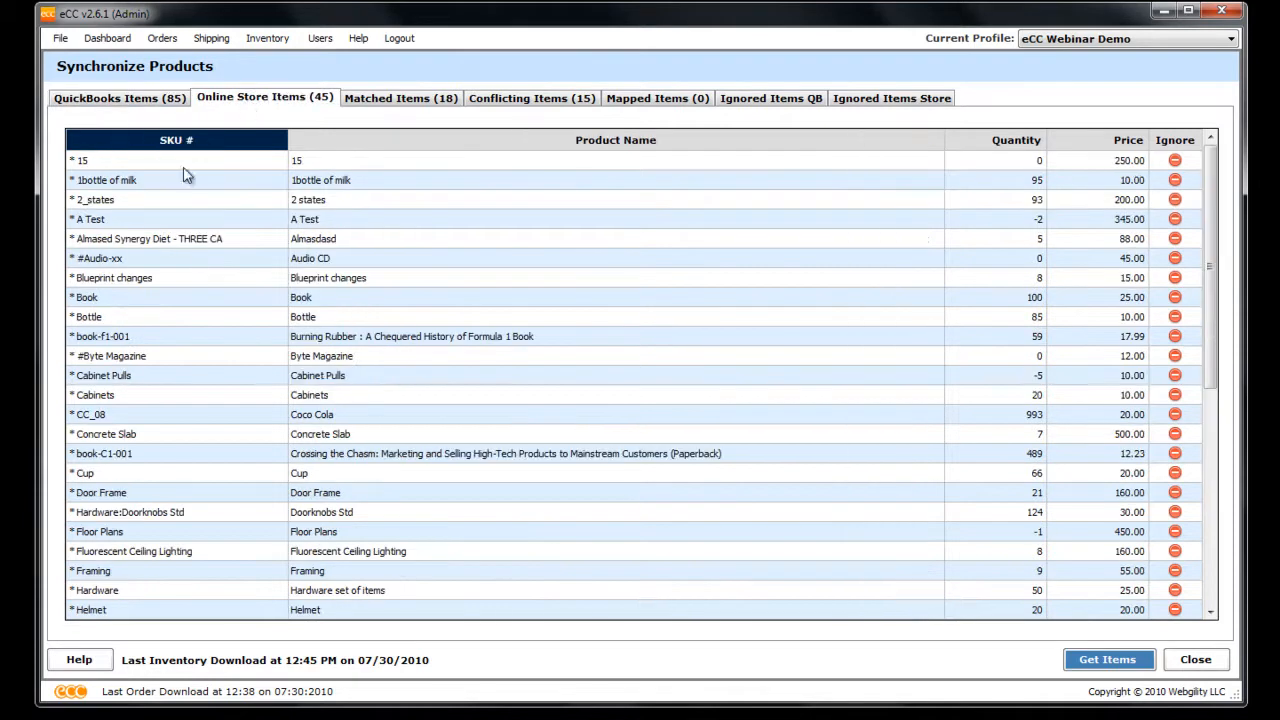
{"action": "left_click", "coordinate": [199, 263]}
{"action": "scroll", "coordinate": [240, 443], "scroll_direction": "down", "scroll_amount": 3}
{"action": "scroll", "coordinate": [240, 443], "scroll_direction": "down", "scroll_amount": 4}
{"action": "scroll", "coordinate": [240, 443], "scroll_direction": "up", "scroll_amount": 7}
{"action": "left_click", "coordinate": [364, 102]}
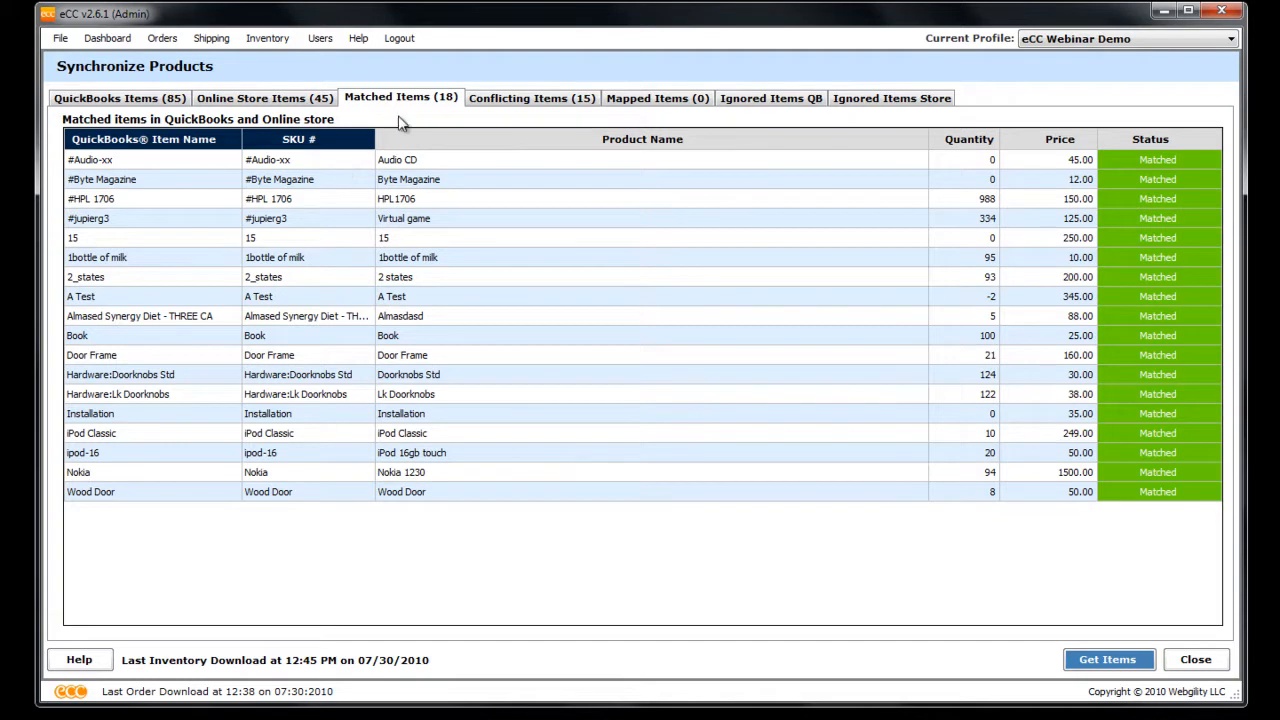
Examine the conflicting items, comparing the store and QuickBooks quantities and prices for the ipod and Labor products
{"action": "left_click", "coordinate": [493, 104]}
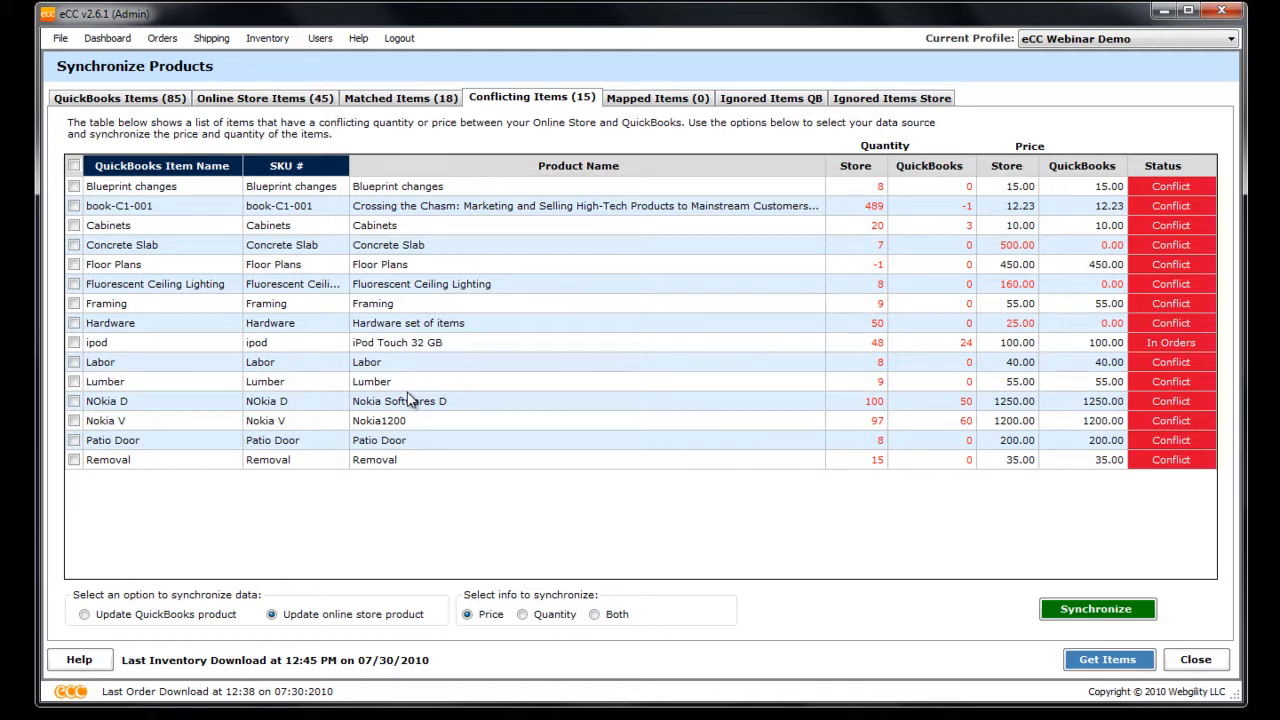
{"action": "left_click", "coordinate": [691, 348]}
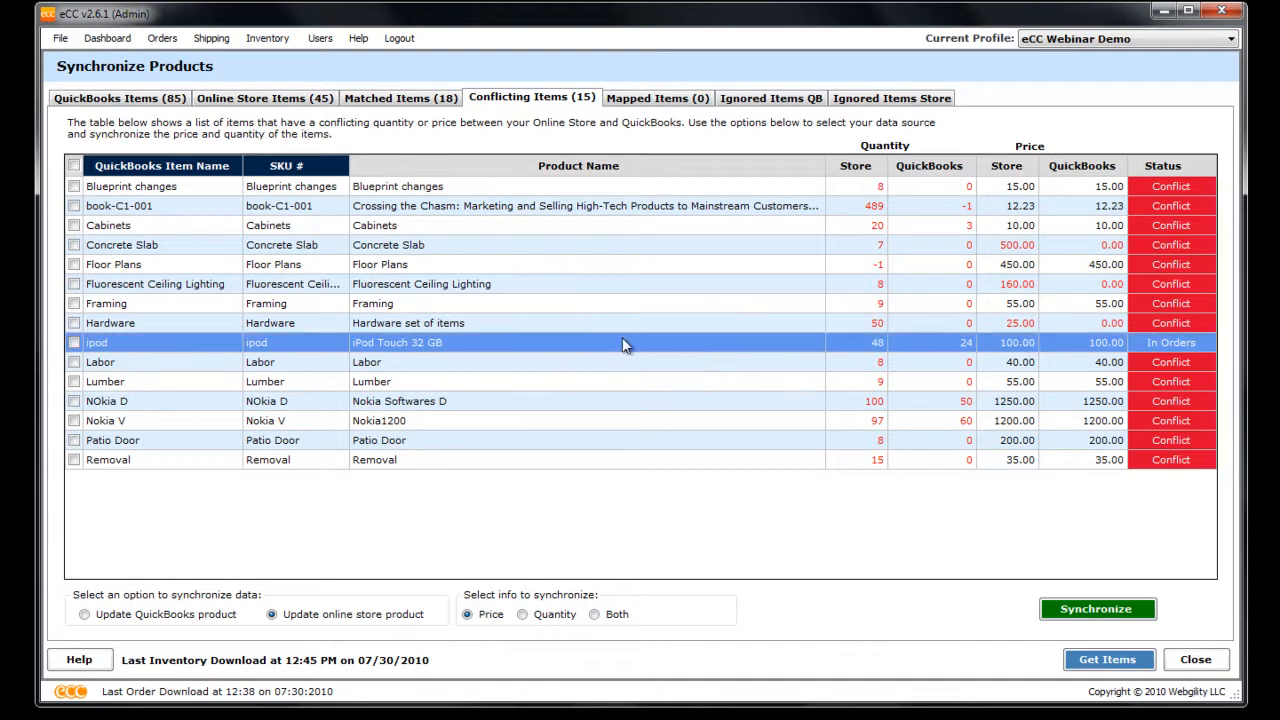
{"action": "left_click", "coordinate": [160, 366]}
{"action": "left_click", "coordinate": [177, 346]}
{"action": "left_click", "coordinate": [917, 364]}
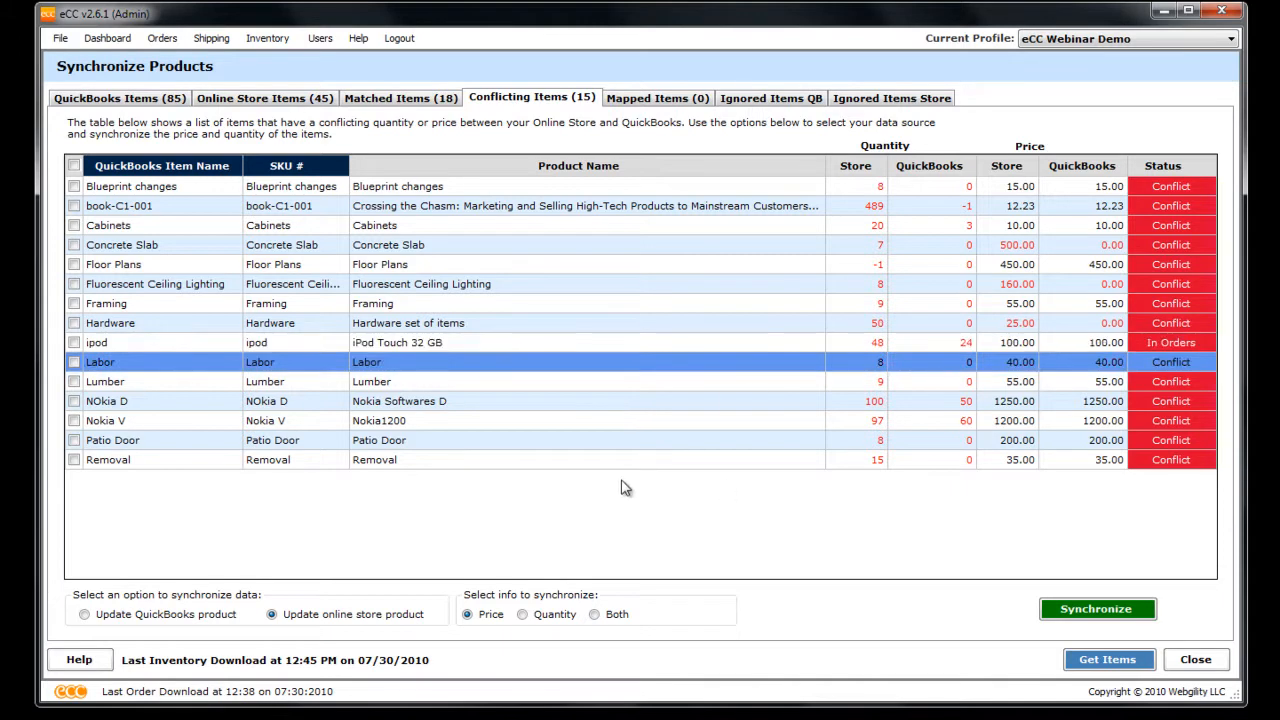
Synchronize only the quantity of the Nokia V item, updating the online store product, and close the results
{"action": "left_click", "coordinate": [147, 420]}
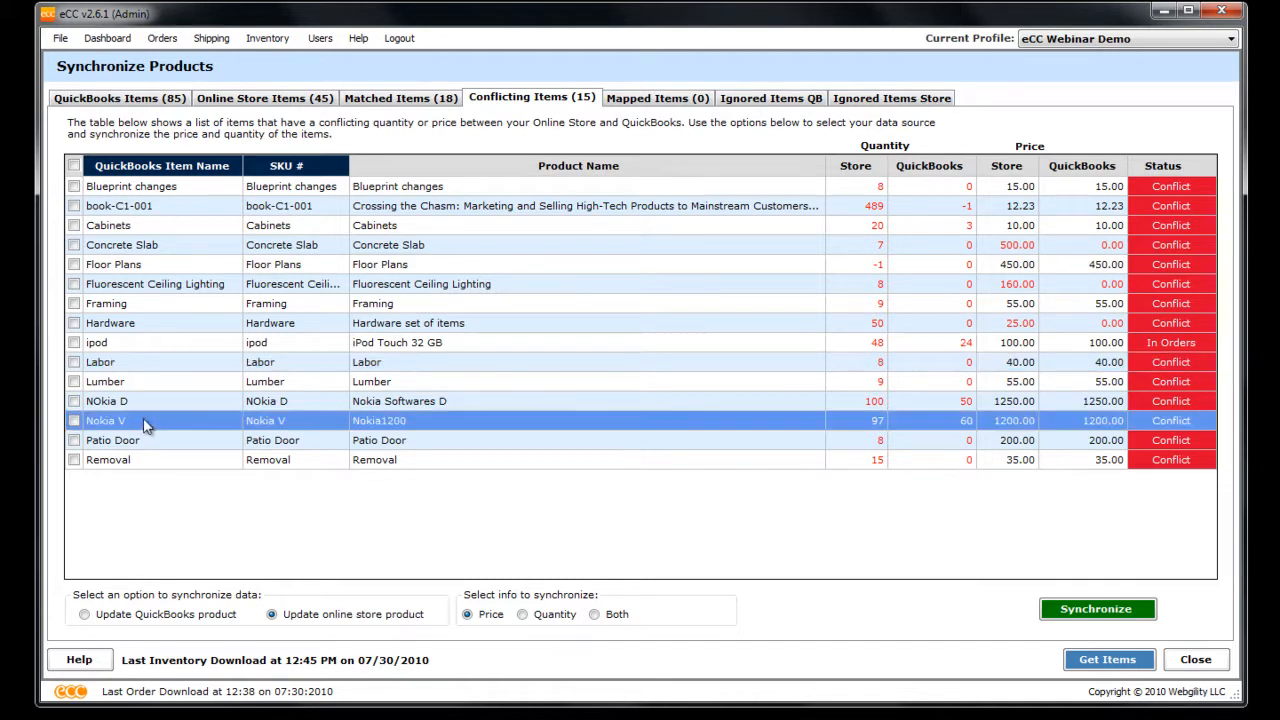
{"action": "left_click", "coordinate": [75, 421]}
{"action": "left_click", "coordinate": [524, 615]}
{"action": "left_click", "coordinate": [1118, 610]}
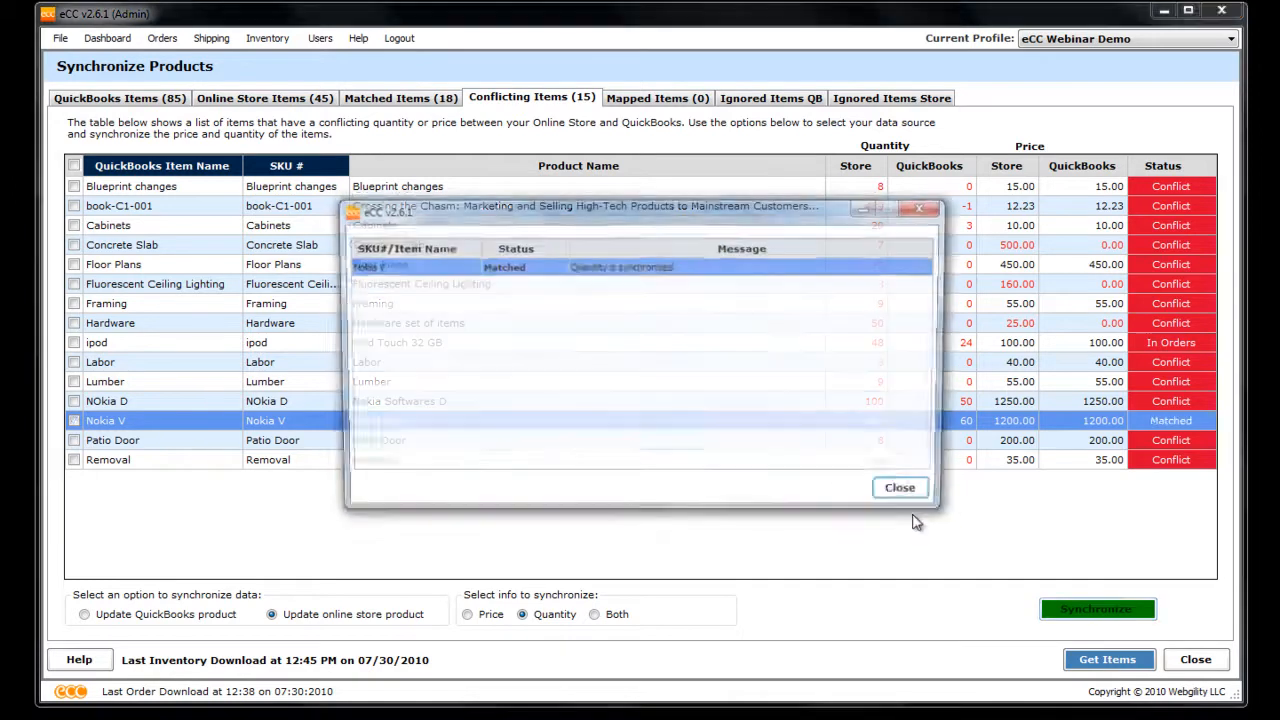
{"action": "left_click", "coordinate": [906, 493]}
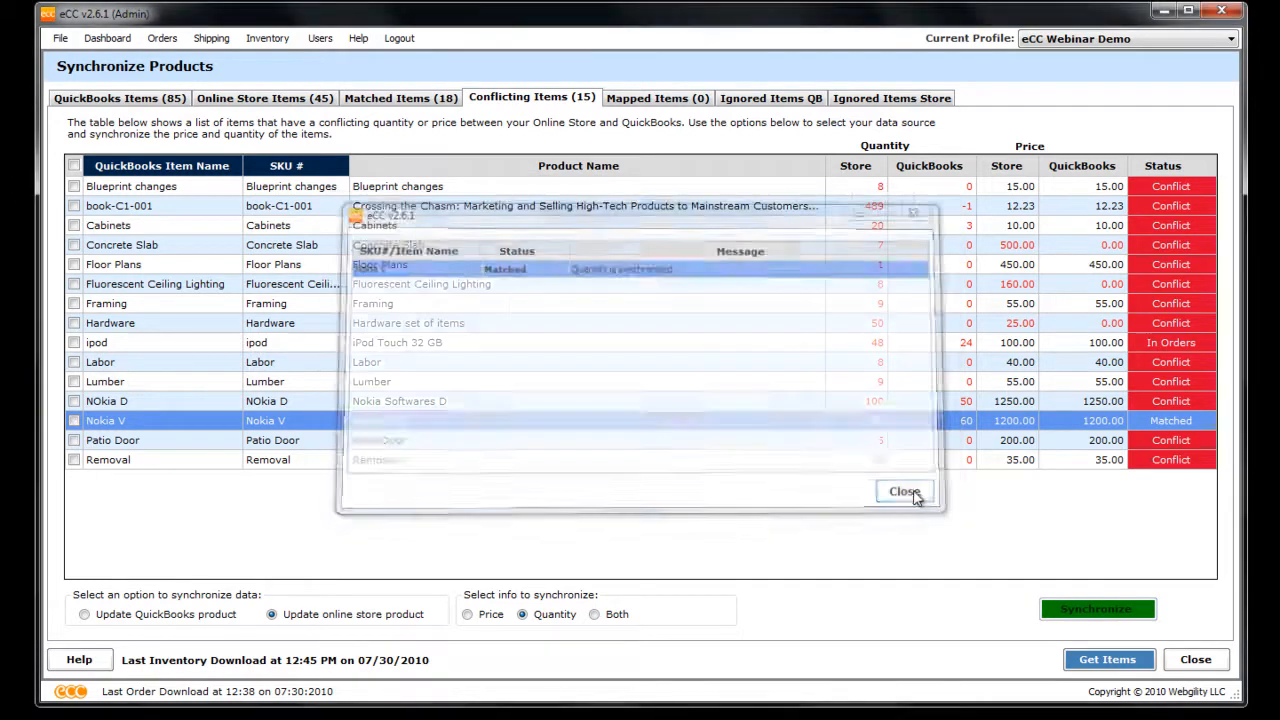
Synchronize only the price of the Concrete Slab and Hardware items, updating the online store product, and close the results
{"action": "left_click", "coordinate": [218, 328]}
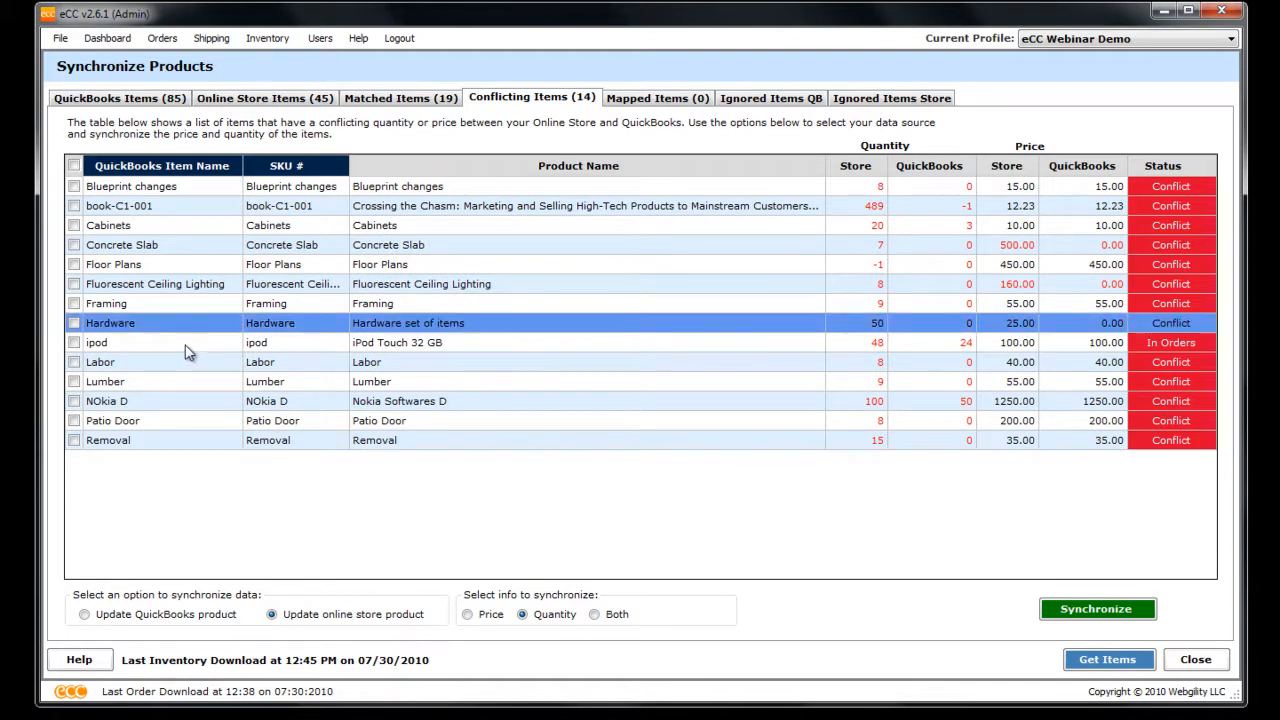
{"action": "left_click", "coordinate": [74, 323]}
{"action": "left_click", "coordinate": [74, 342]}
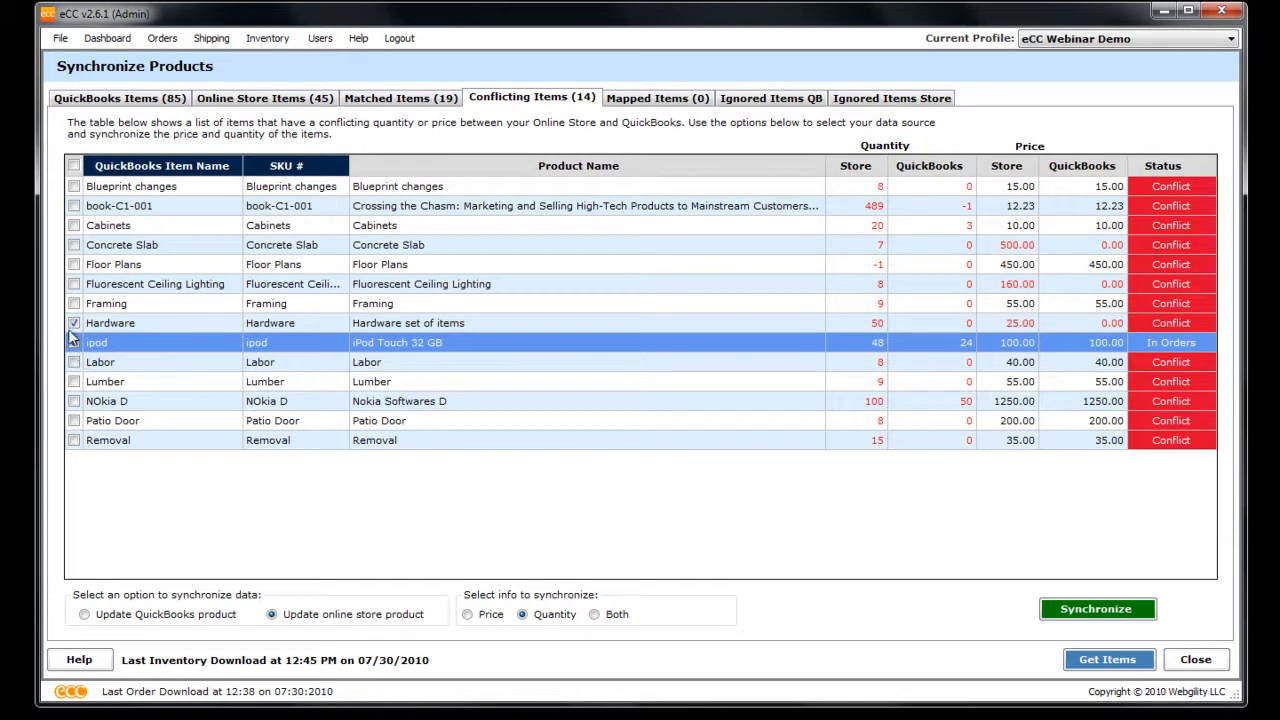
{"action": "left_click", "coordinate": [74, 342]}
{"action": "left_click", "coordinate": [75, 248]}
{"action": "left_click", "coordinate": [74, 246]}
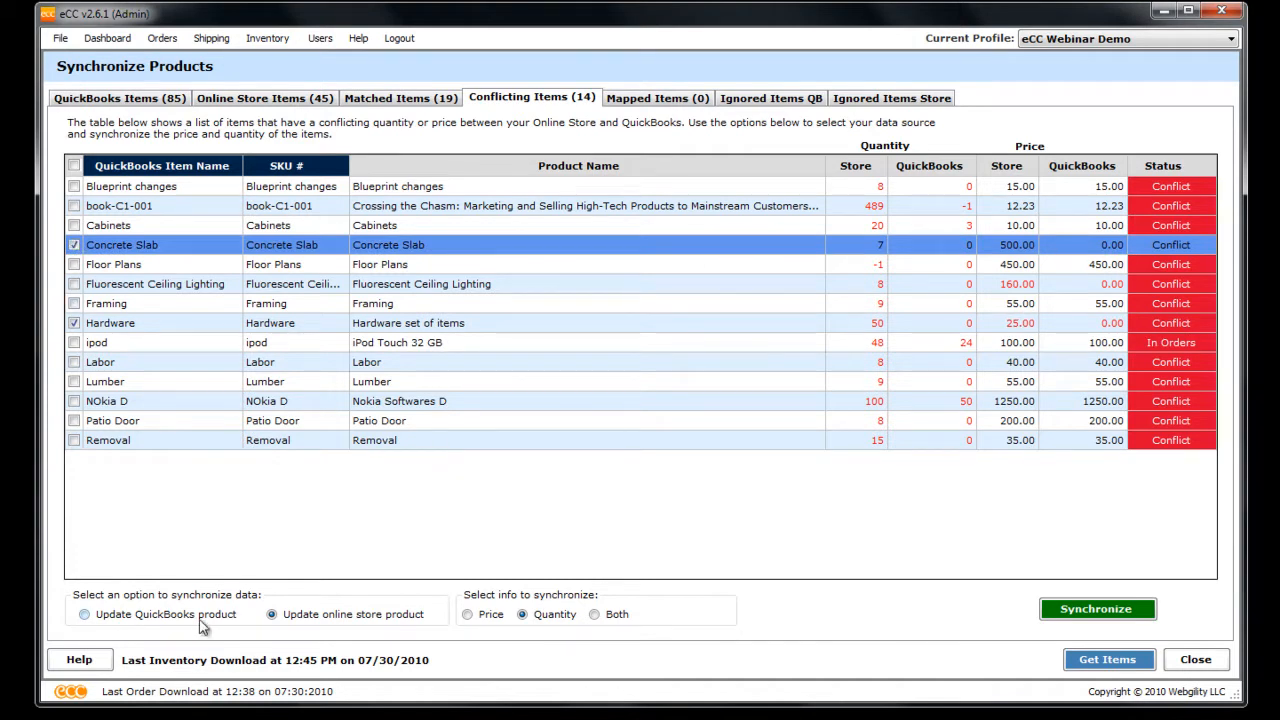
{"action": "left_click", "coordinate": [483, 617]}
{"action": "left_click", "coordinate": [1072, 606]}
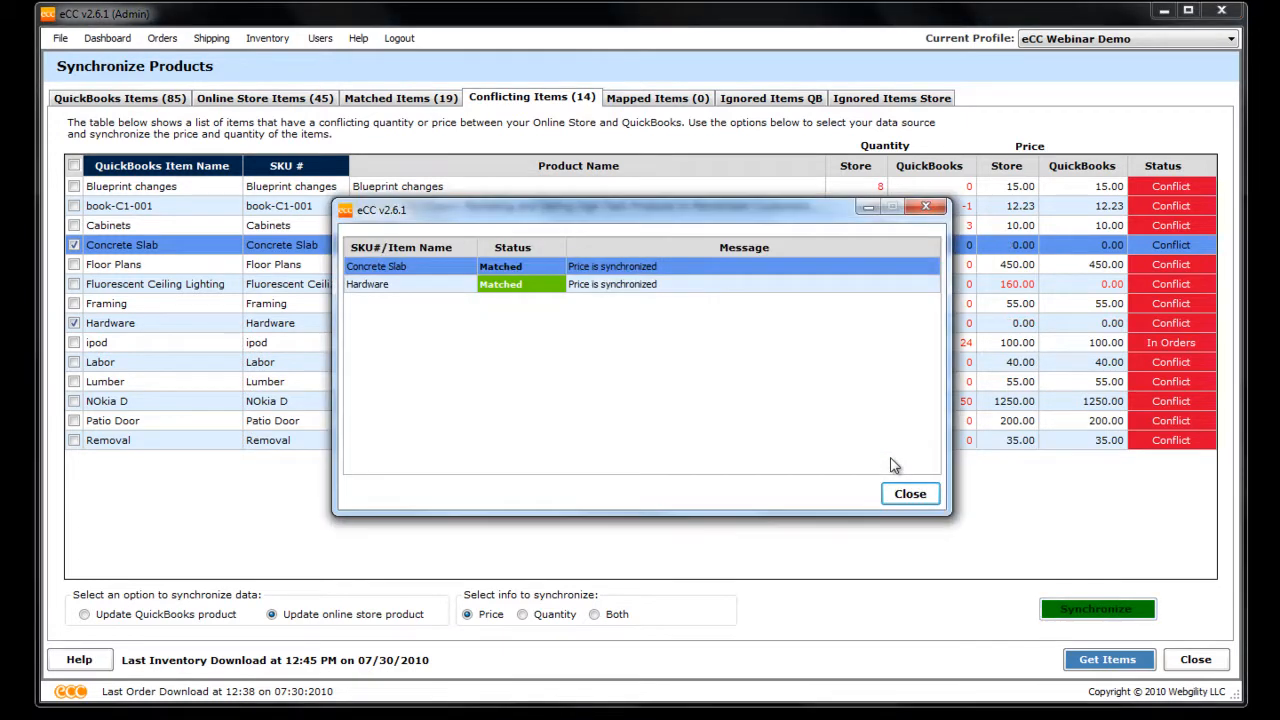
{"action": "left_click", "coordinate": [908, 492]}
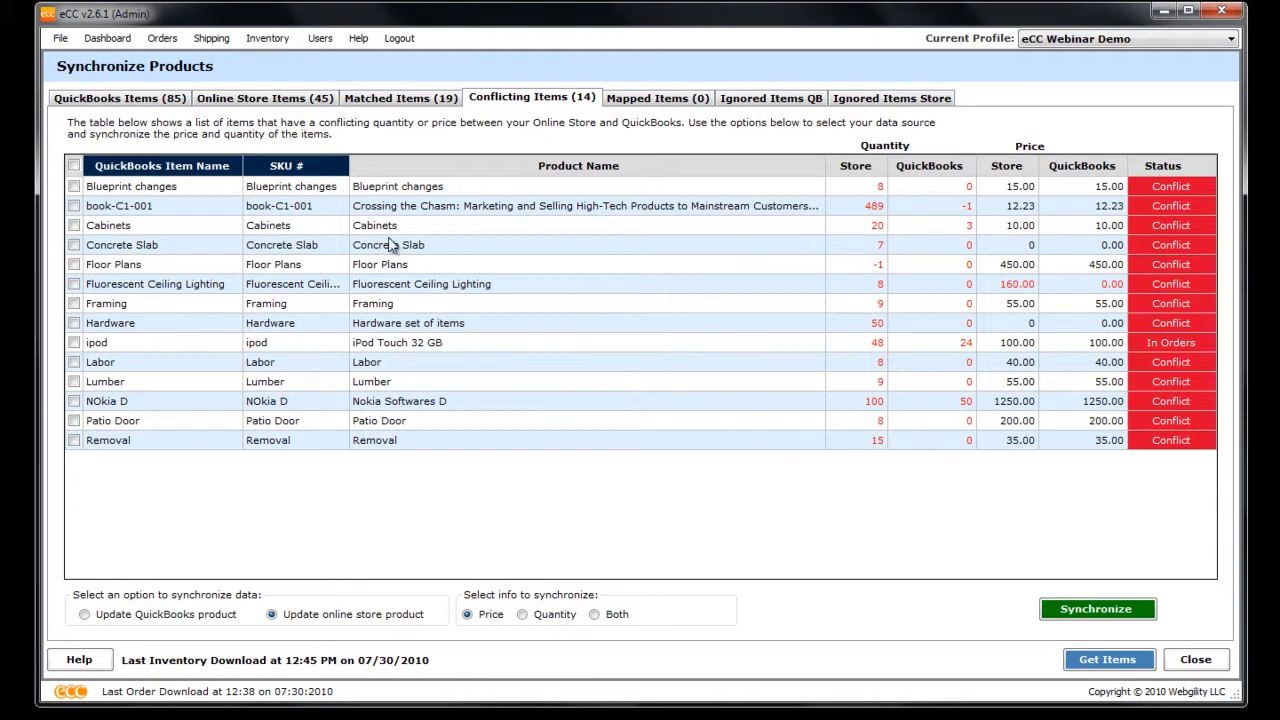
Review the matched, conflicting and mapped items and the list of ignored QuickBooks items
{"action": "left_click", "coordinate": [413, 104]}
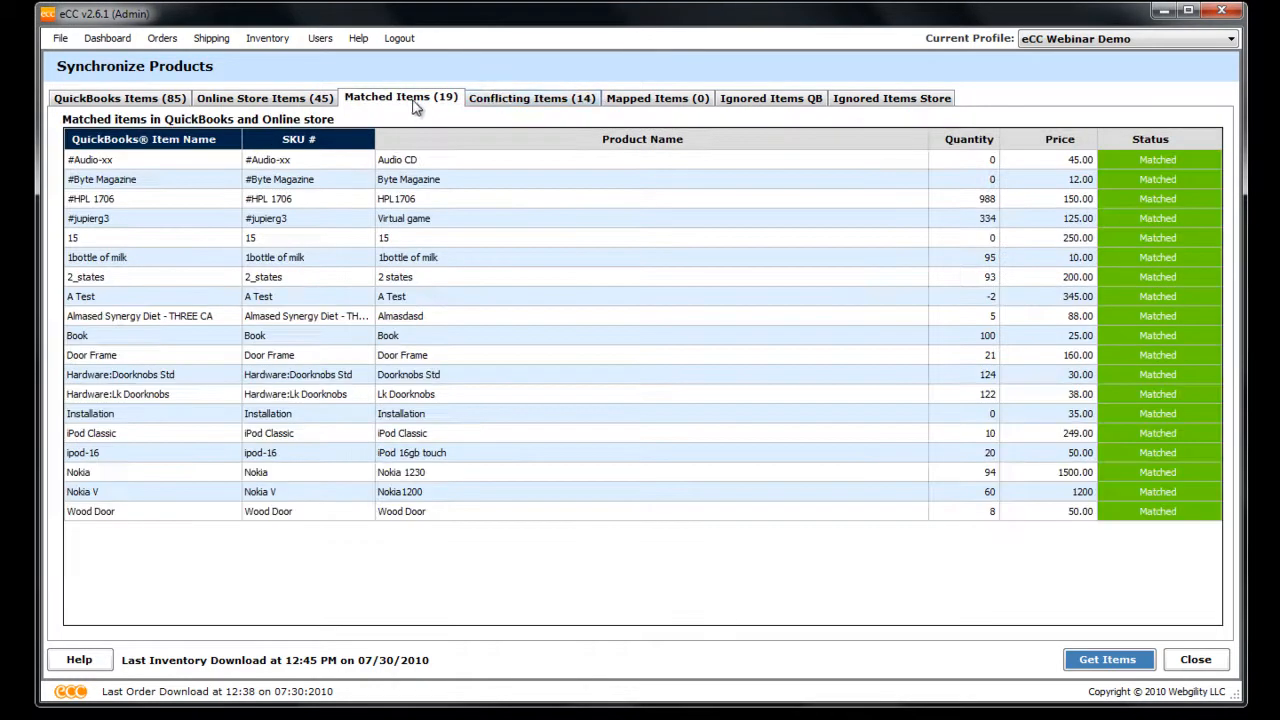
{"action": "left_click", "coordinate": [495, 101]}
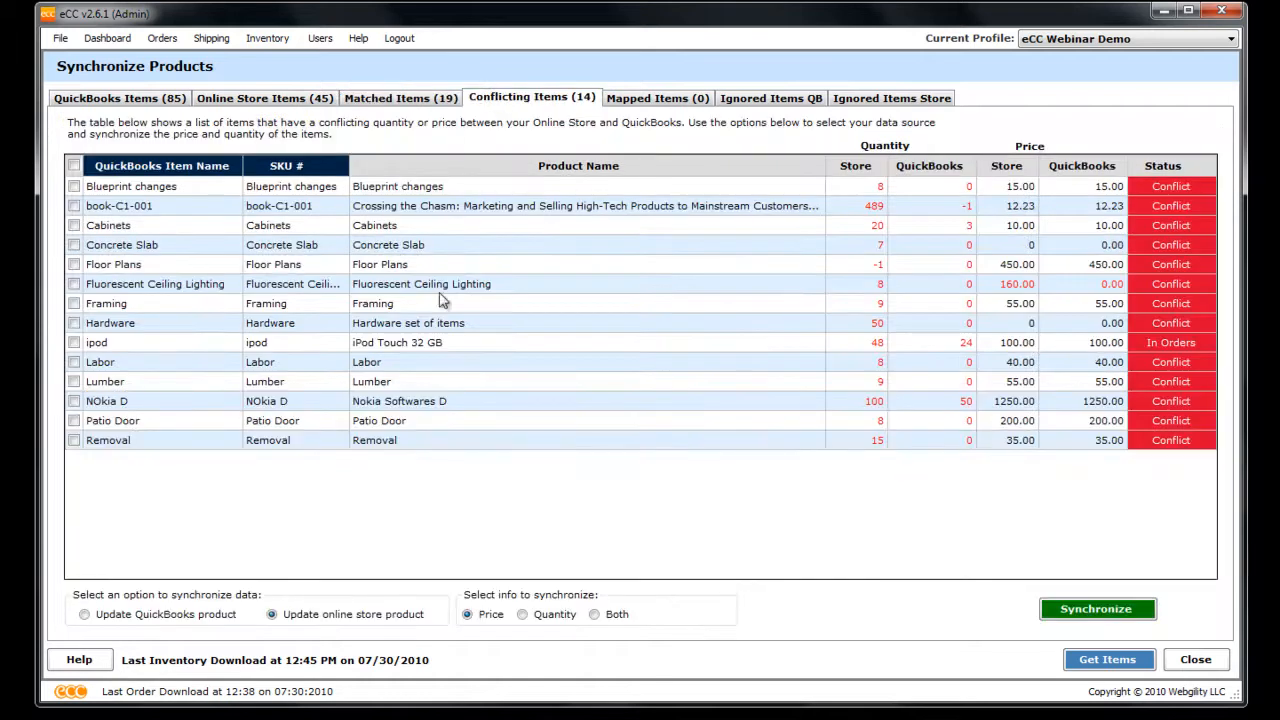
{"action": "left_click", "coordinate": [683, 105]}
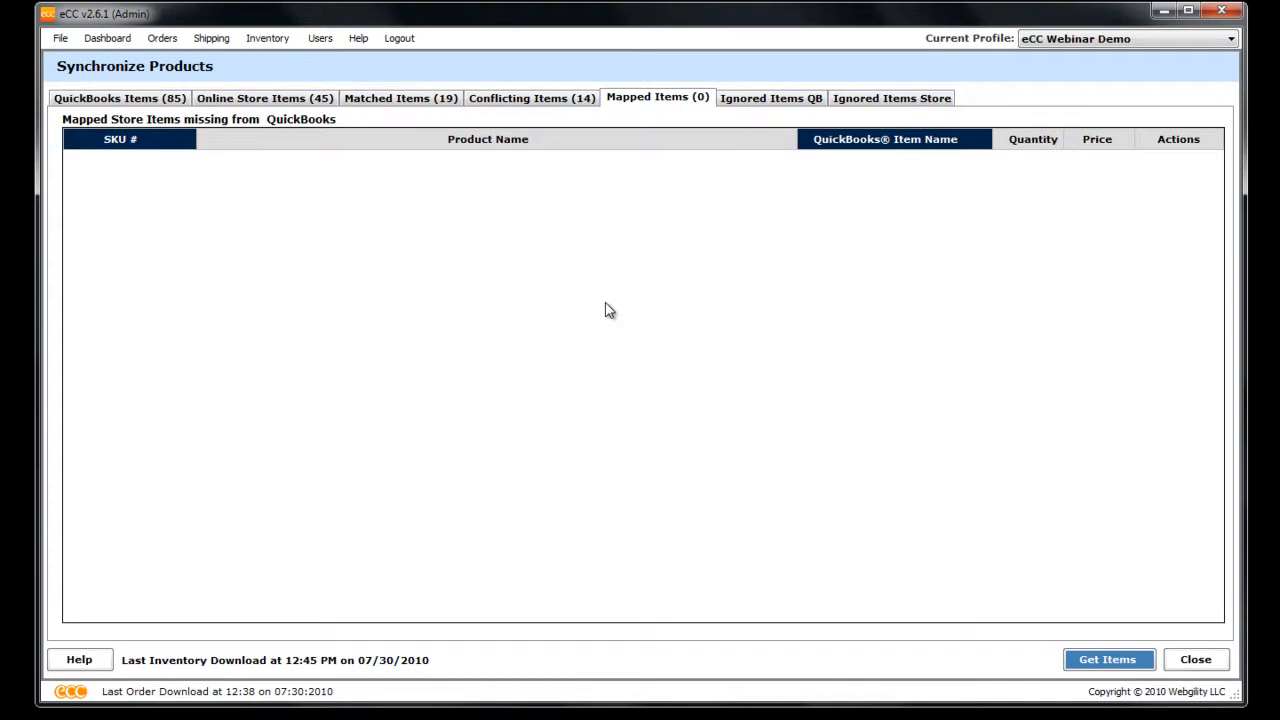
{"action": "left_click", "coordinate": [760, 106]}
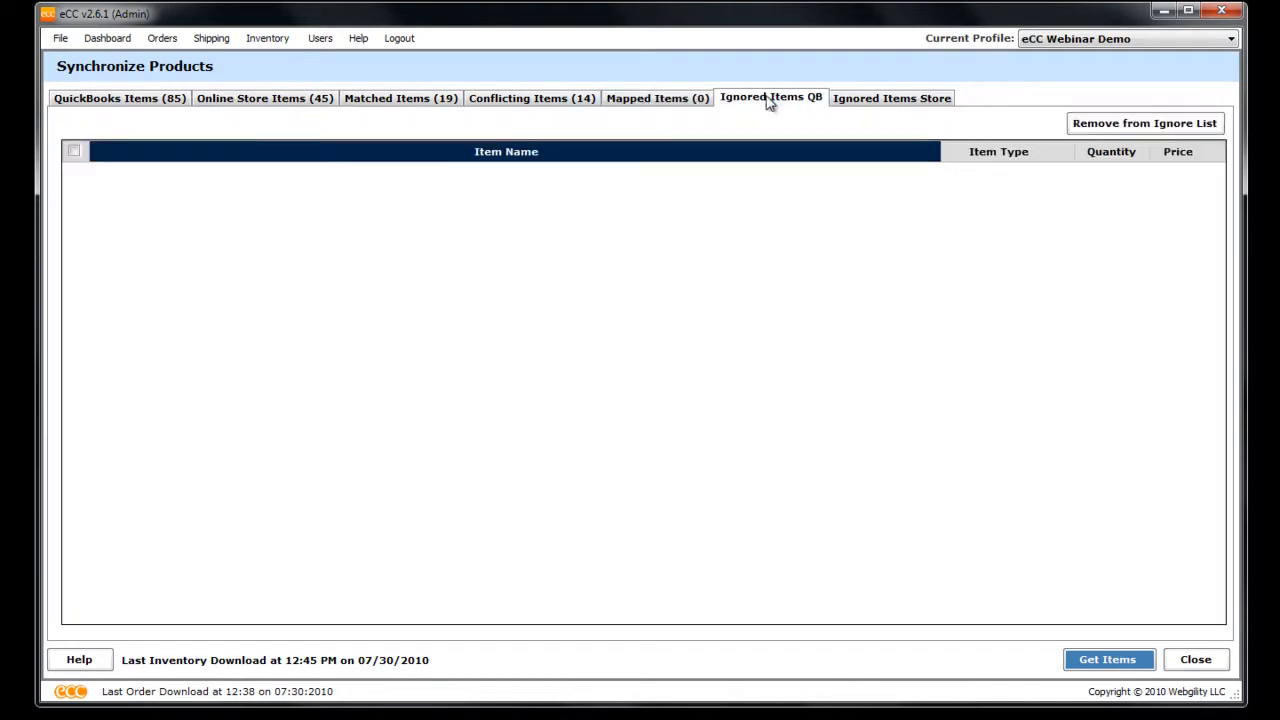
Ignore the QuickBooks item #Byte Magazine and check it in the list of ignored QuickBooks items
{"action": "left_click", "coordinate": [183, 104]}
{"action": "left_click", "coordinate": [228, 184]}
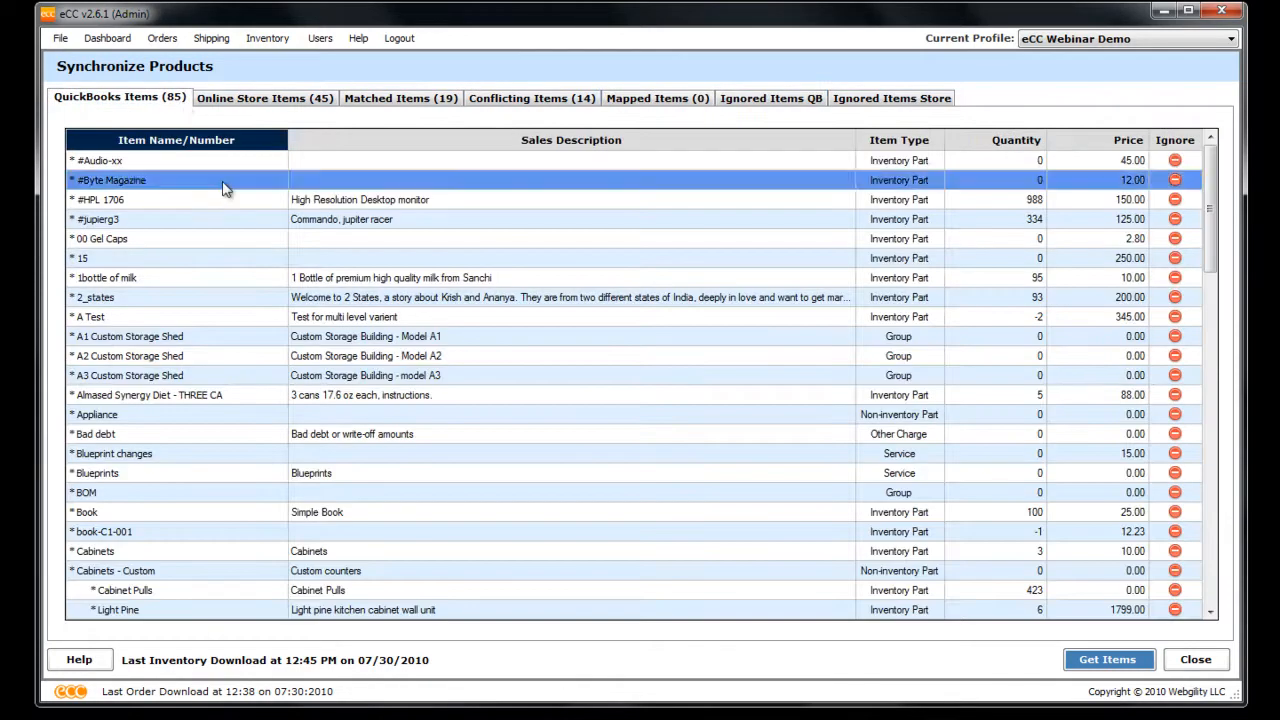
{"action": "left_click", "coordinate": [1175, 184]}
{"action": "left_click", "coordinate": [634, 424]}
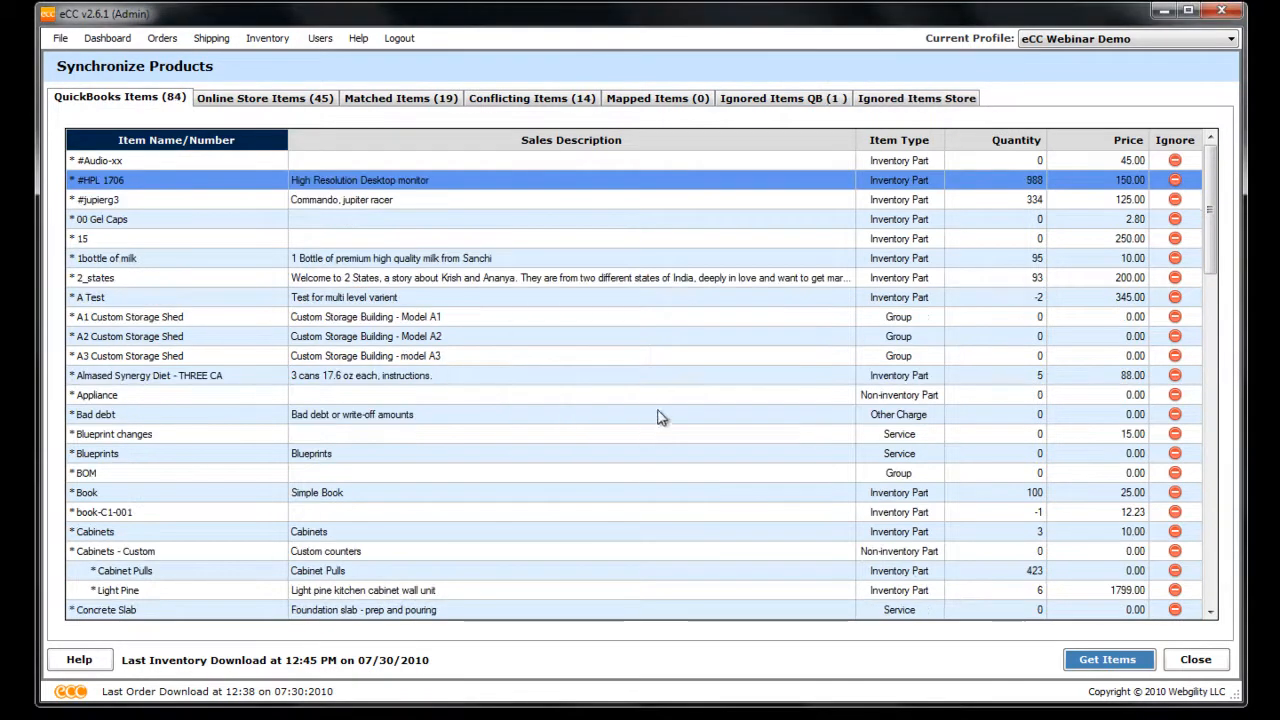
{"action": "left_click", "coordinate": [794, 104]}
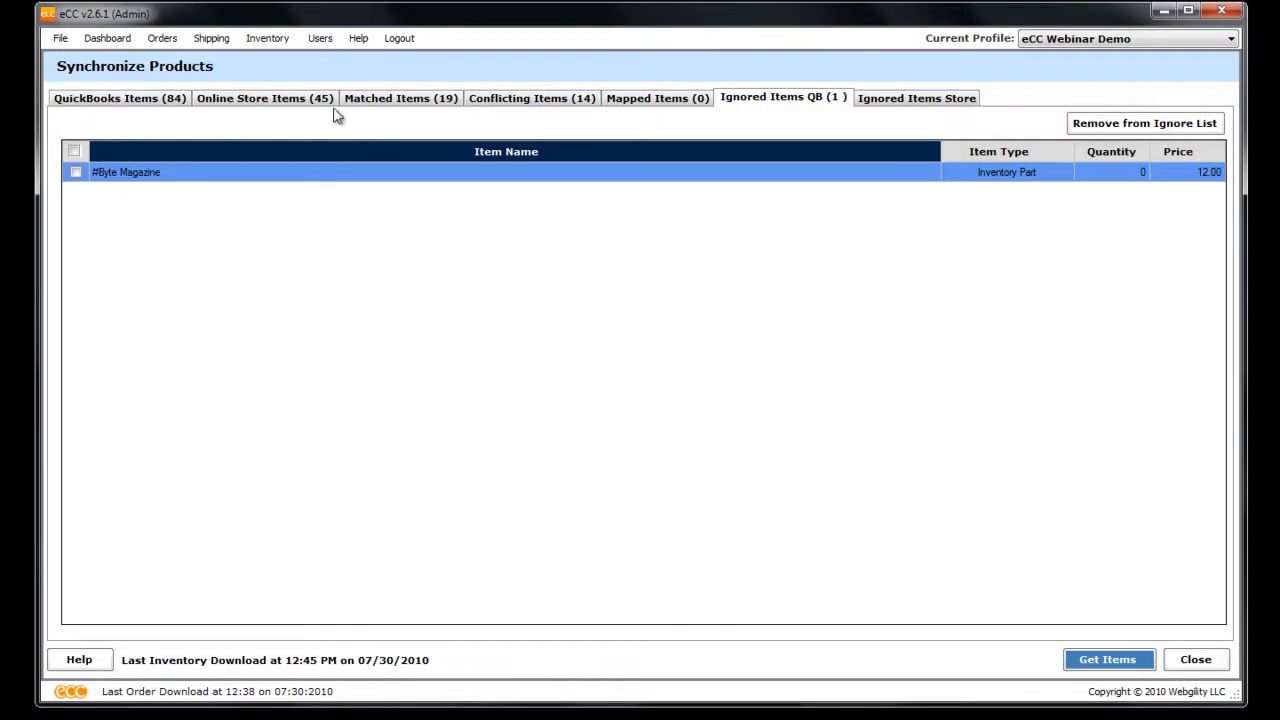
Ignore the online store item Almased Synergy Diet - THREE CA and check it in the list of ignored store items
{"action": "left_click", "coordinate": [300, 98]}
{"action": "left_click", "coordinate": [213, 356]}
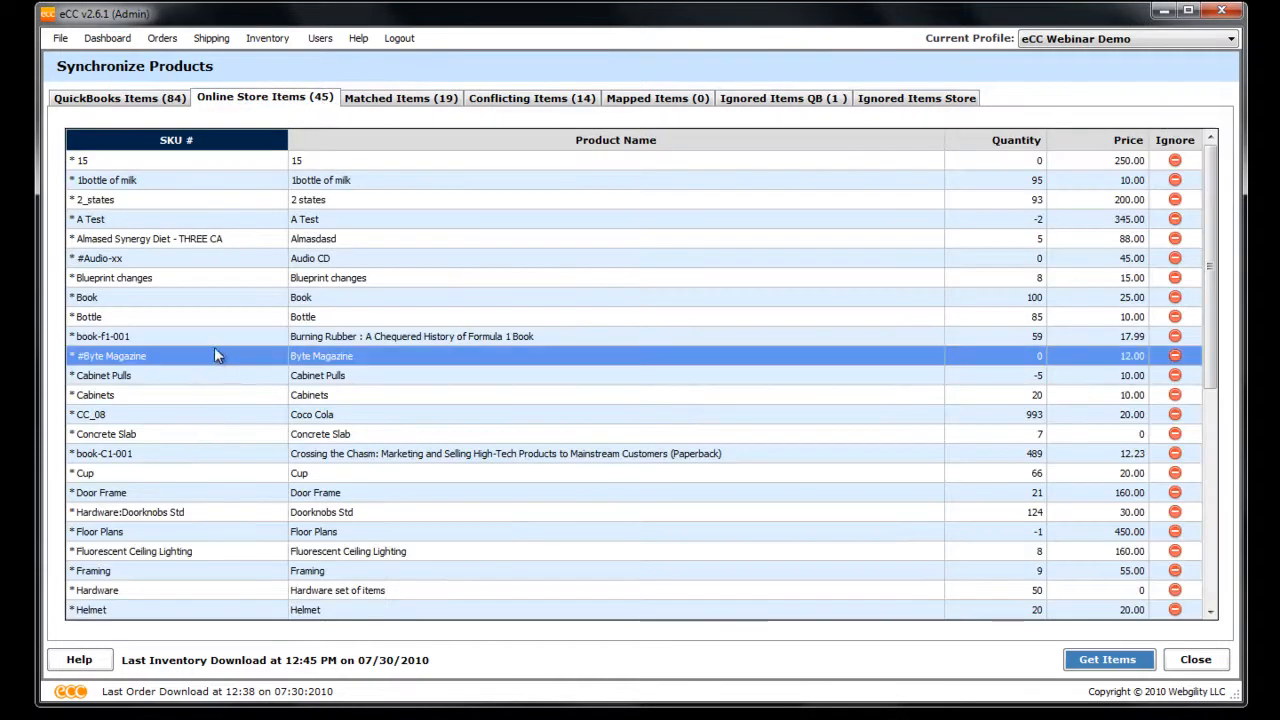
{"action": "left_click", "coordinate": [235, 242]}
{"action": "left_click", "coordinate": [1175, 242]}
{"action": "left_click", "coordinate": [634, 423]}
{"action": "left_click", "coordinate": [928, 100]}
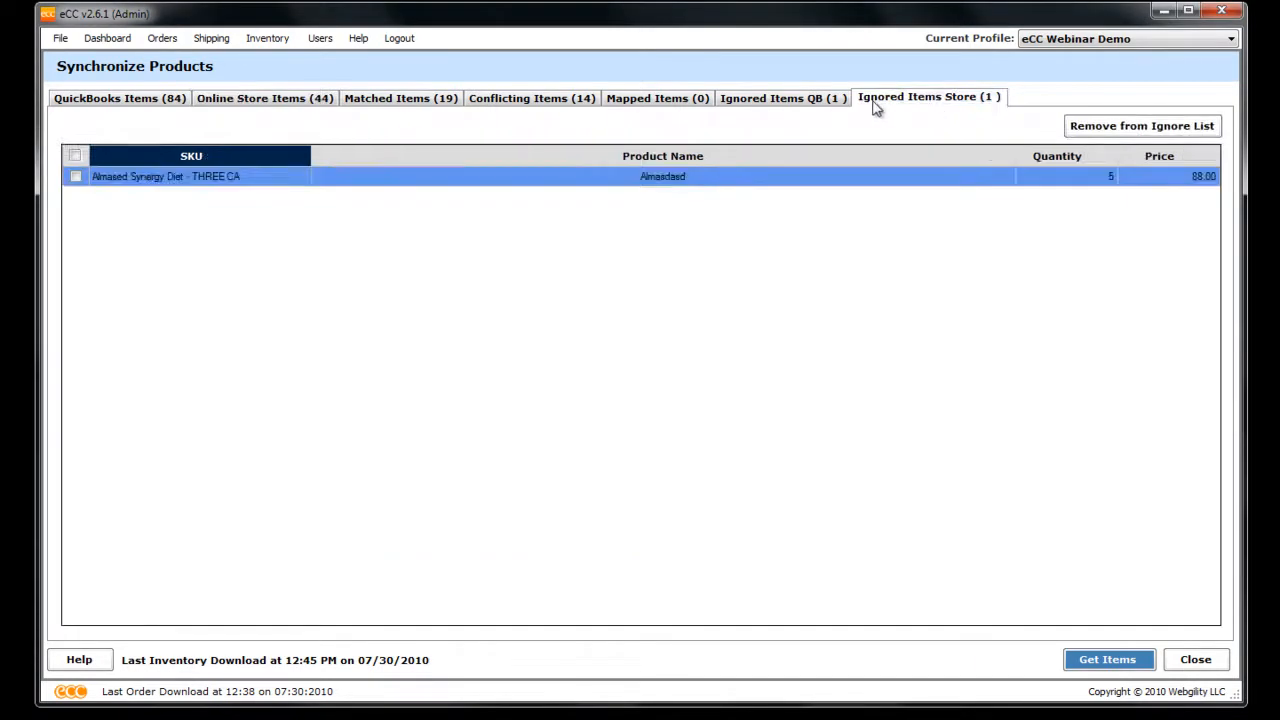
Recheck the ignored QuickBooks and conflicting items, and switch from product synchronization to Manage Products
{"action": "left_click", "coordinate": [806, 98]}
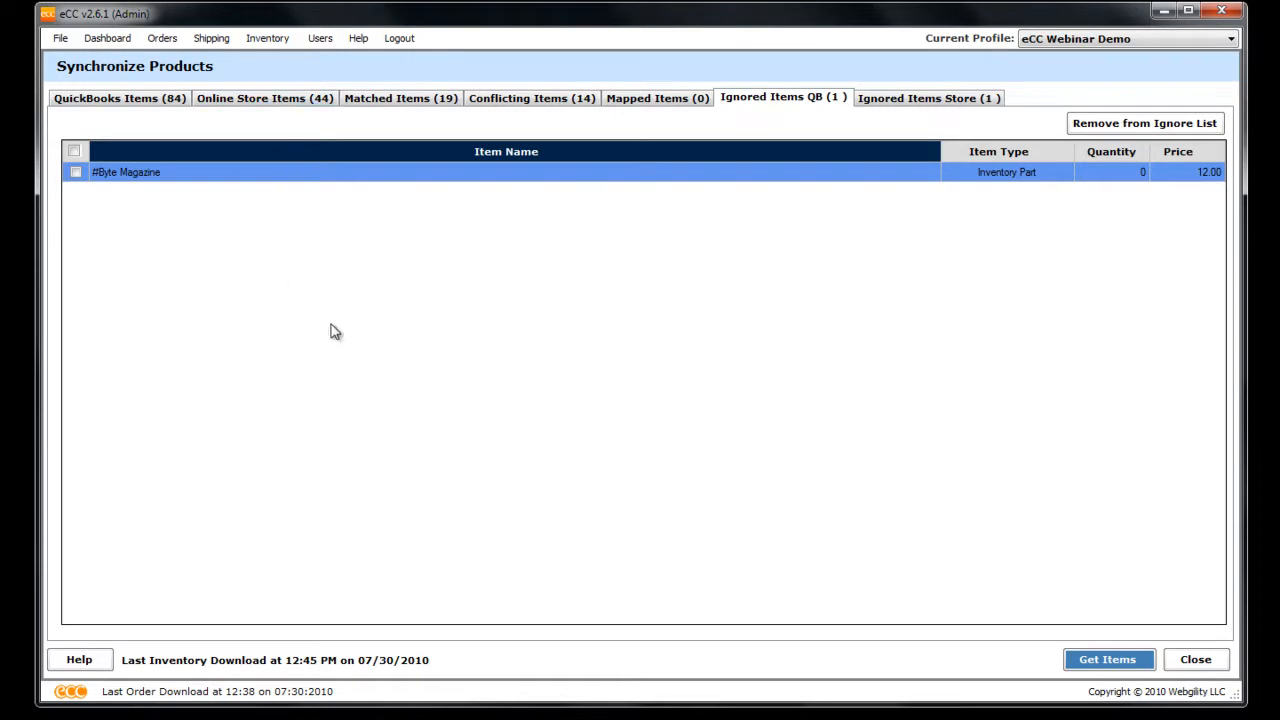
{"action": "left_click", "coordinate": [521, 100]}
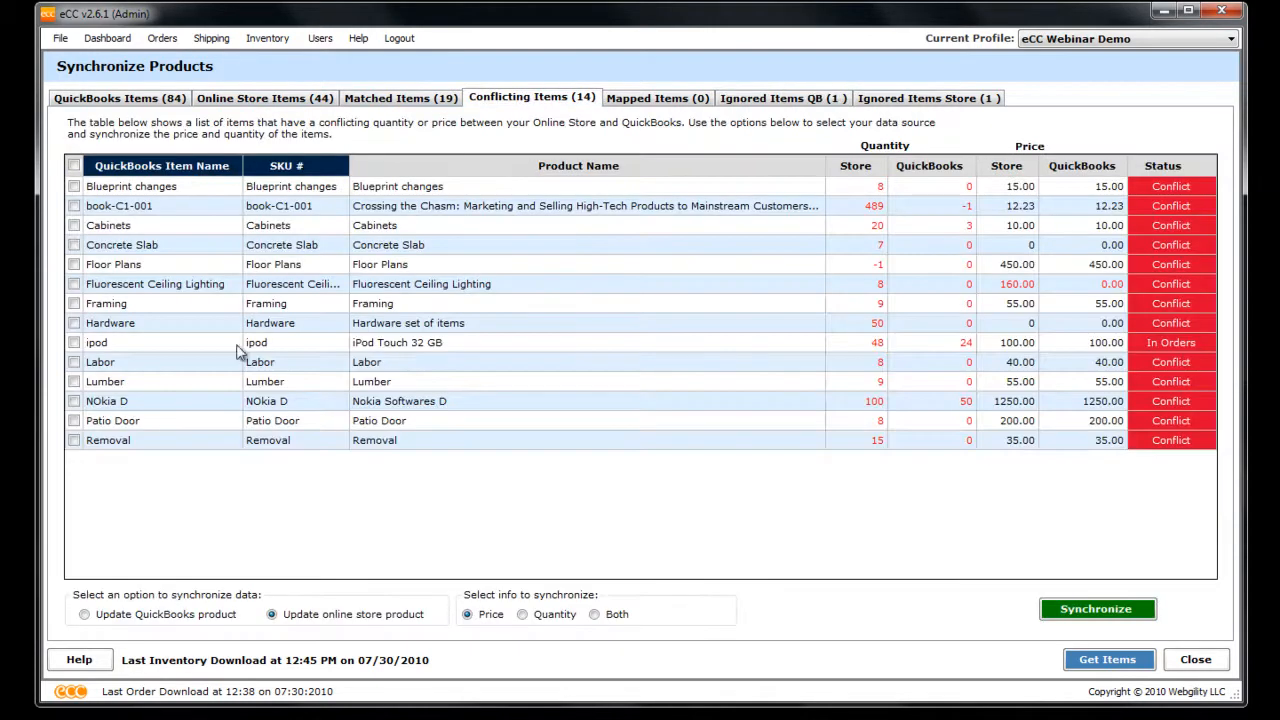
{"action": "left_click", "coordinate": [283, 44]}
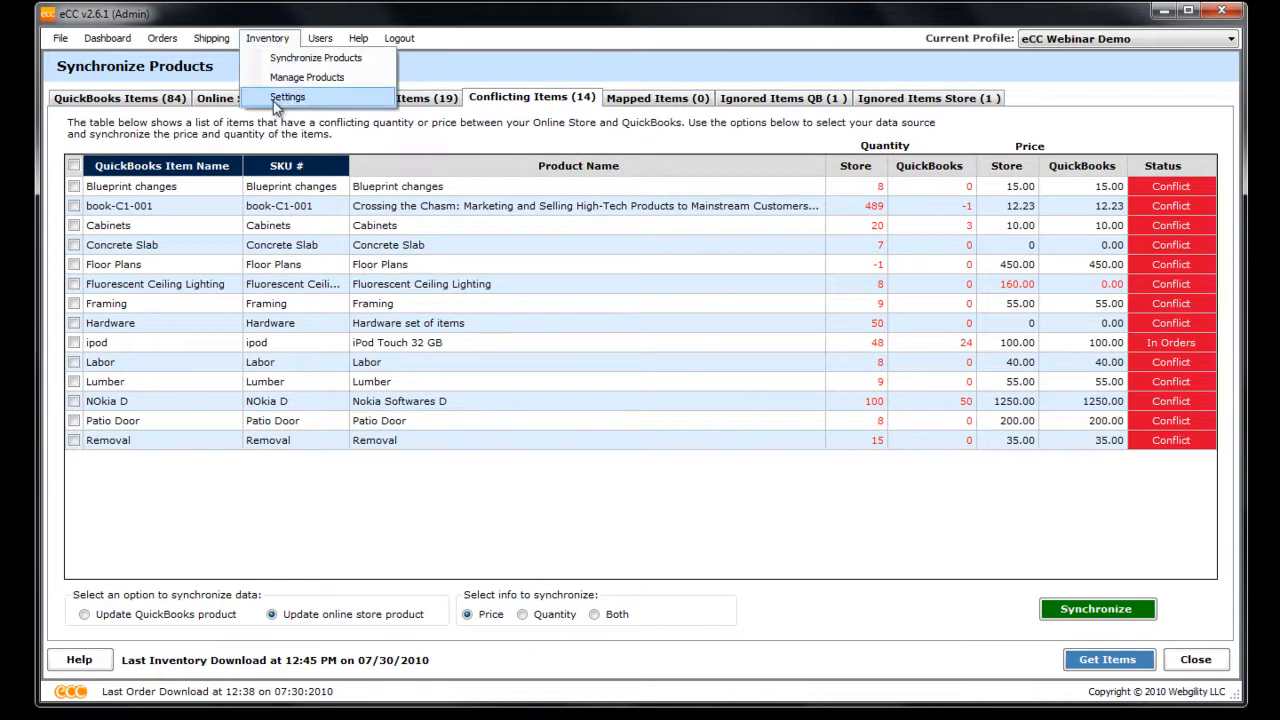
{"action": "left_click", "coordinate": [292, 92]}
{"action": "left_click", "coordinate": [662, 432]}
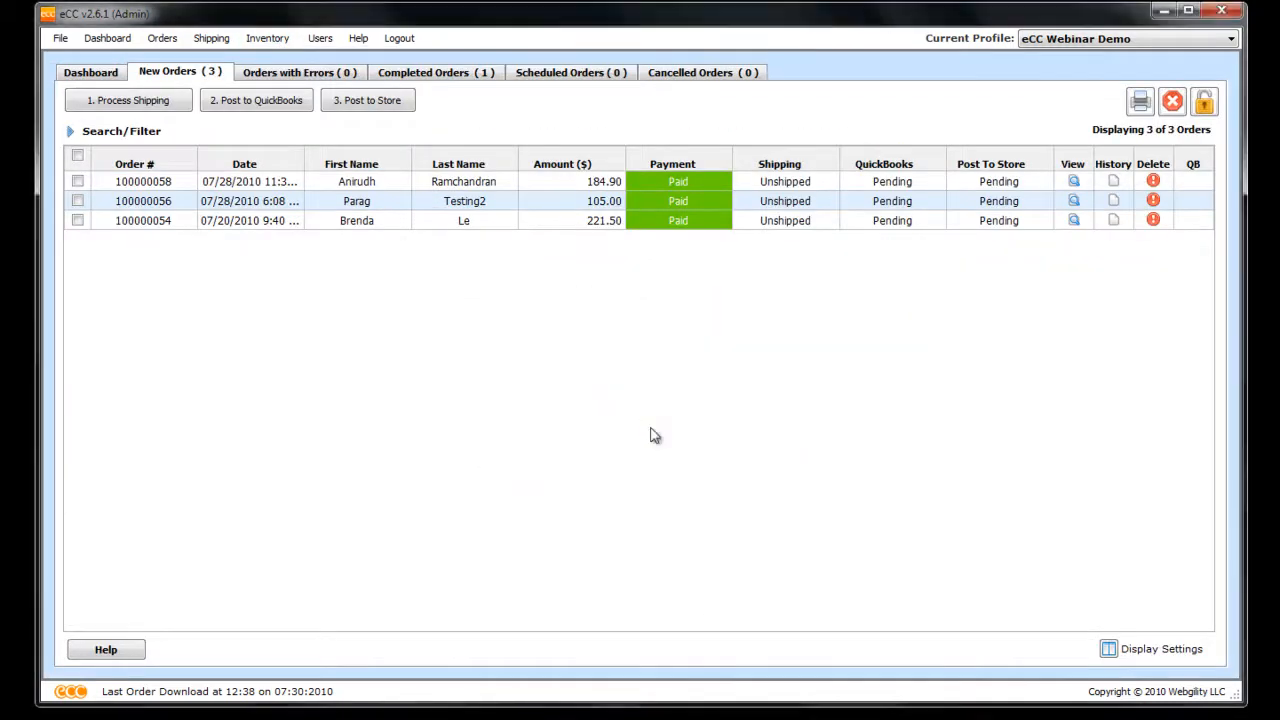
{"action": "left_click", "coordinate": [778, 430]}
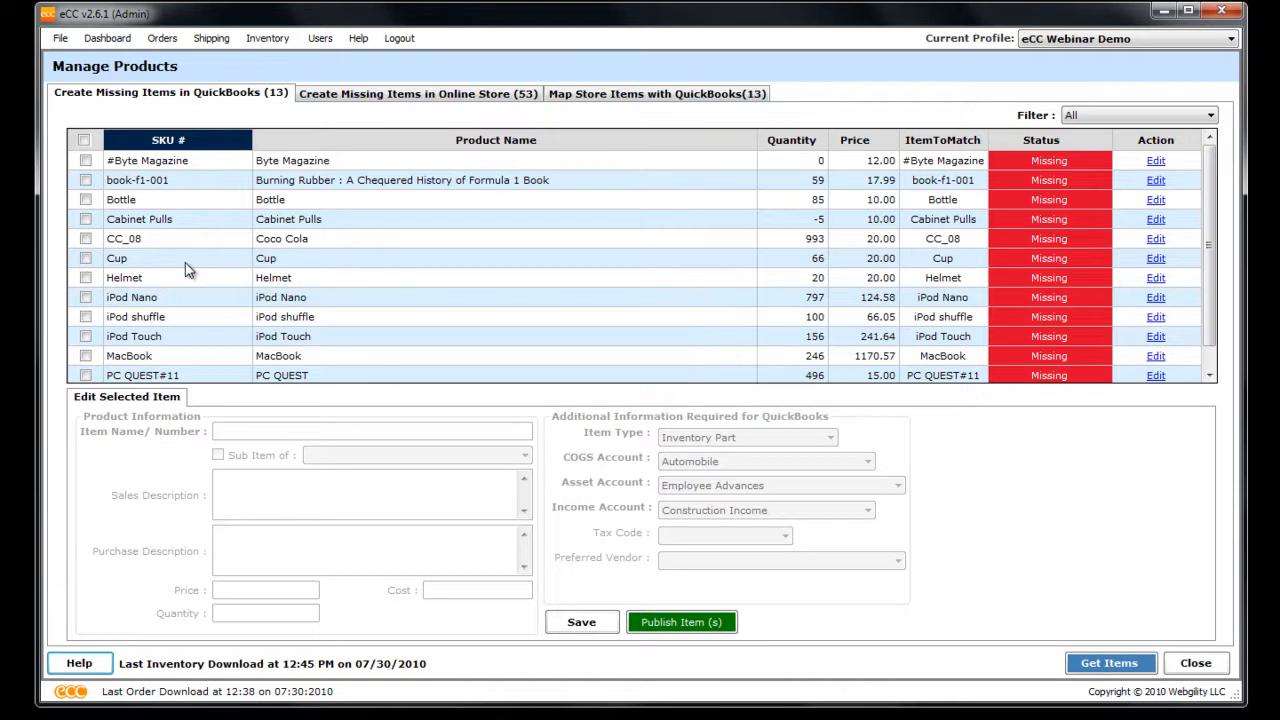
Select the MacBook among the items missing in QuickBooks and review its name, sales description, price and cost
{"action": "left_click", "coordinate": [166, 356]}
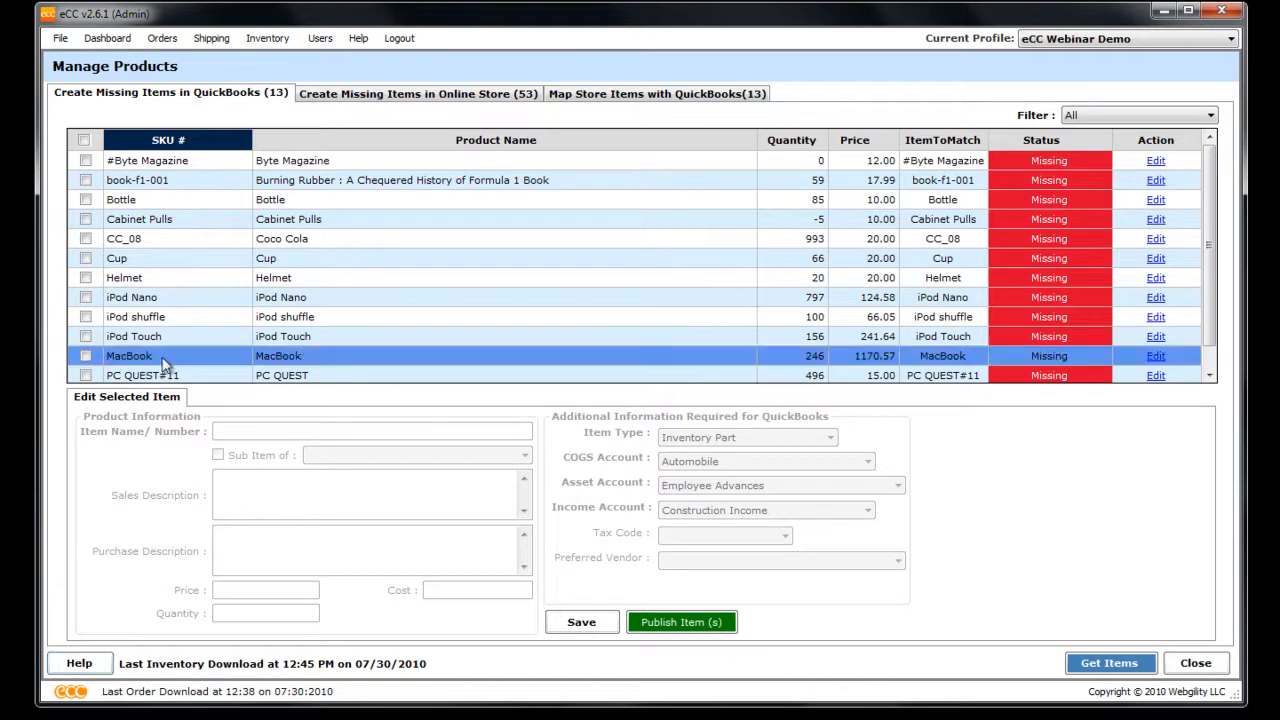
{"action": "left_click", "coordinate": [86, 357]}
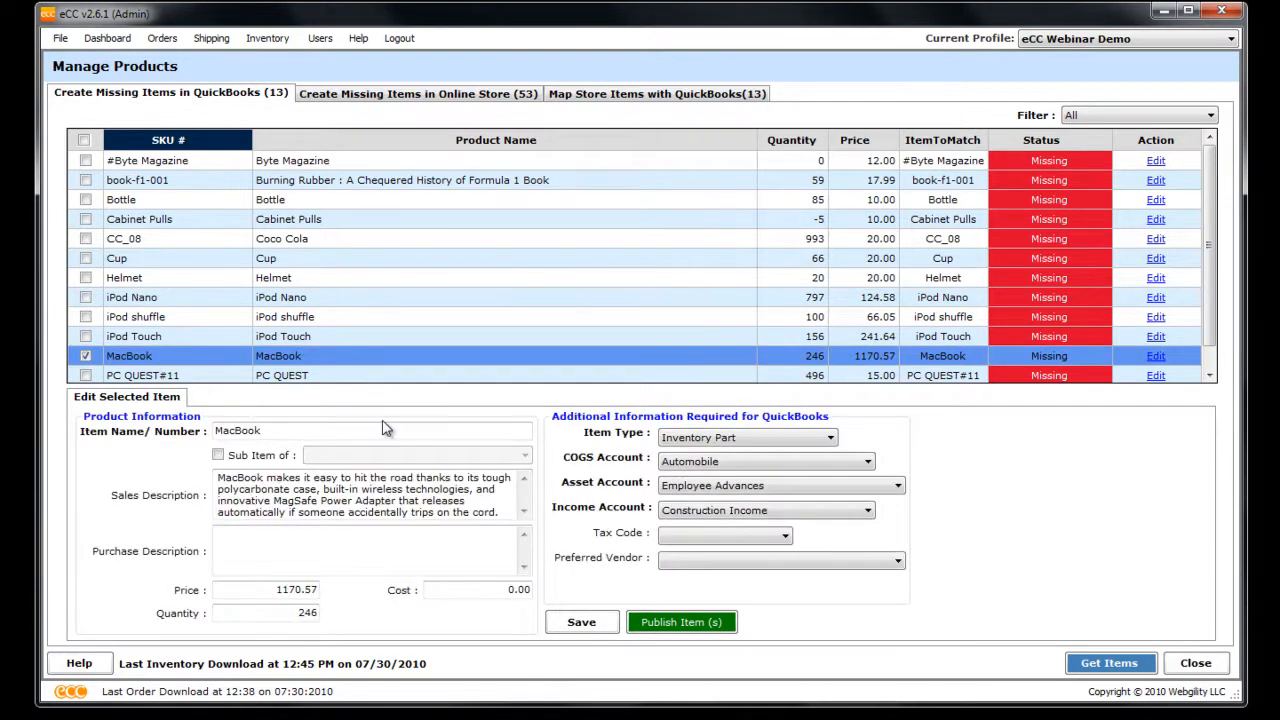
{"action": "left_click_drag", "start_coordinate": [318, 432], "coordinate": [182, 427]}
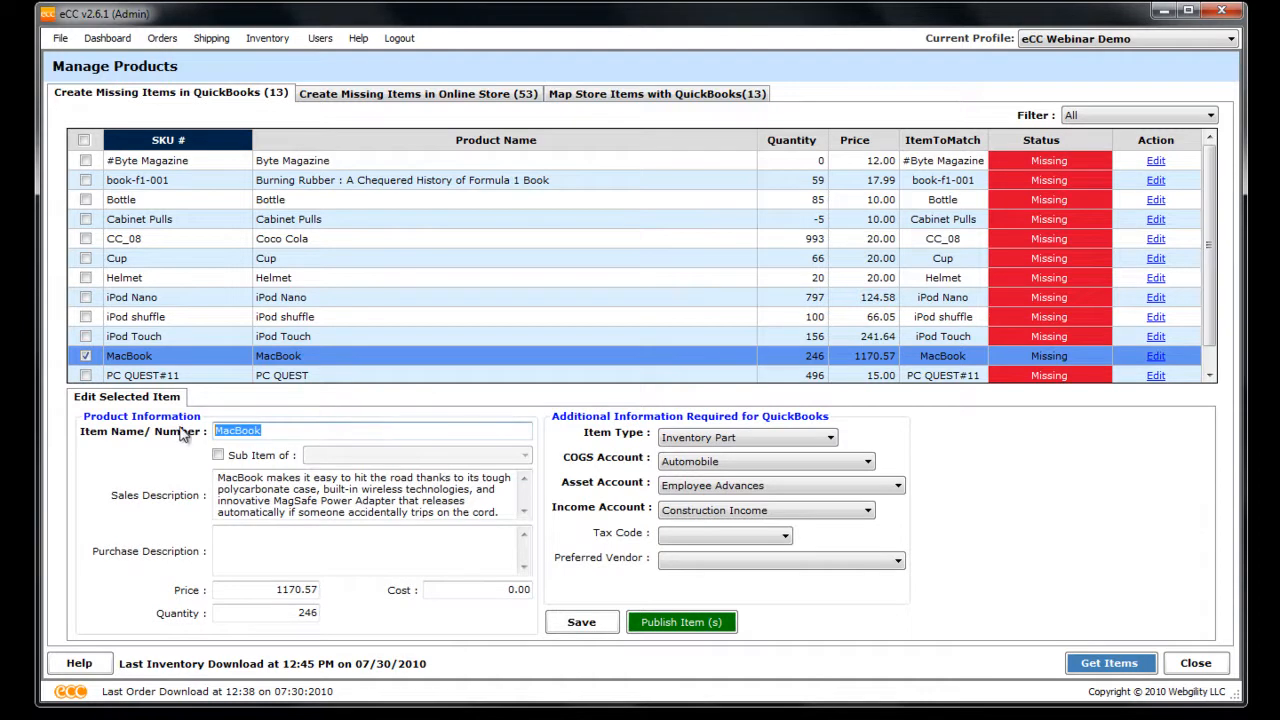
{"action": "left_click_drag", "start_coordinate": [281, 489], "coordinate": [487, 527]}
{"action": "left_click", "coordinate": [474, 518]}
{"action": "left_click", "coordinate": [273, 585]}
{"action": "key", "text": "Tab"}
{"action": "key", "text": "Tab"}
{"action": "left_click", "coordinate": [481, 591]}
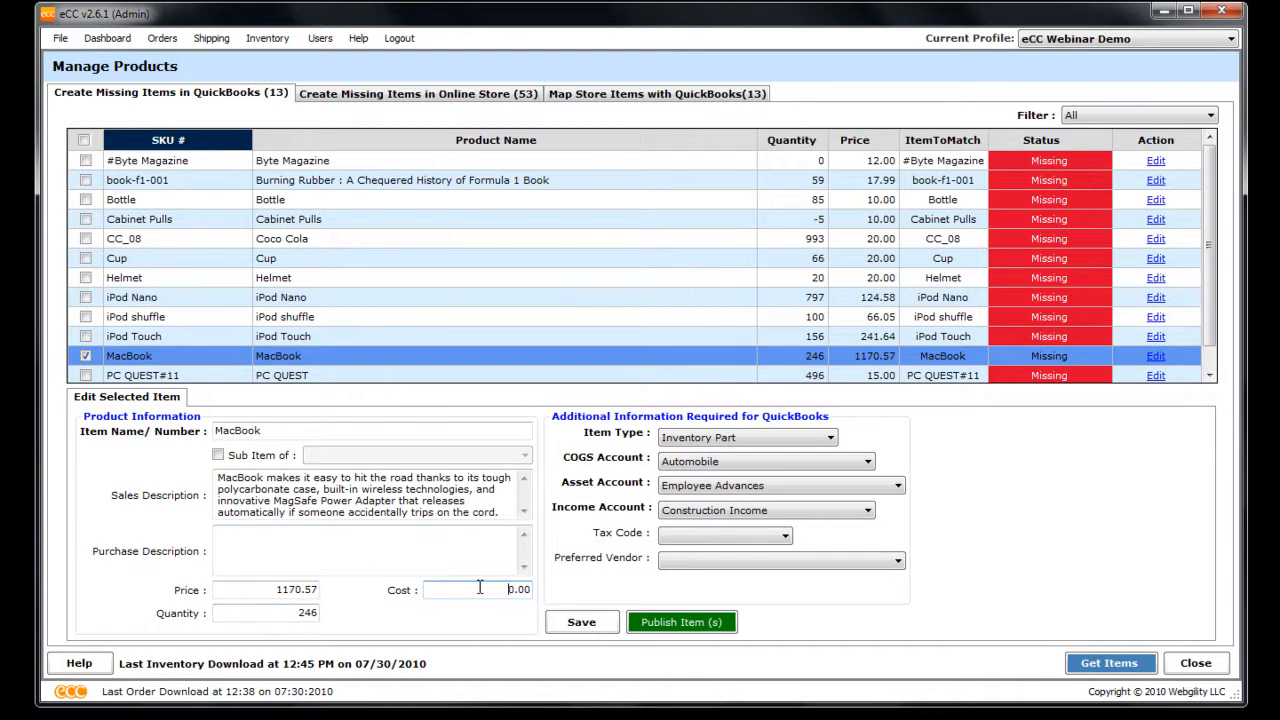
Set the MacBook to Inventory Part with COGS account Cost of Goods Sold, asset account Inventory Asset and income account Electronics Sales
{"action": "left_click", "coordinate": [757, 442]}
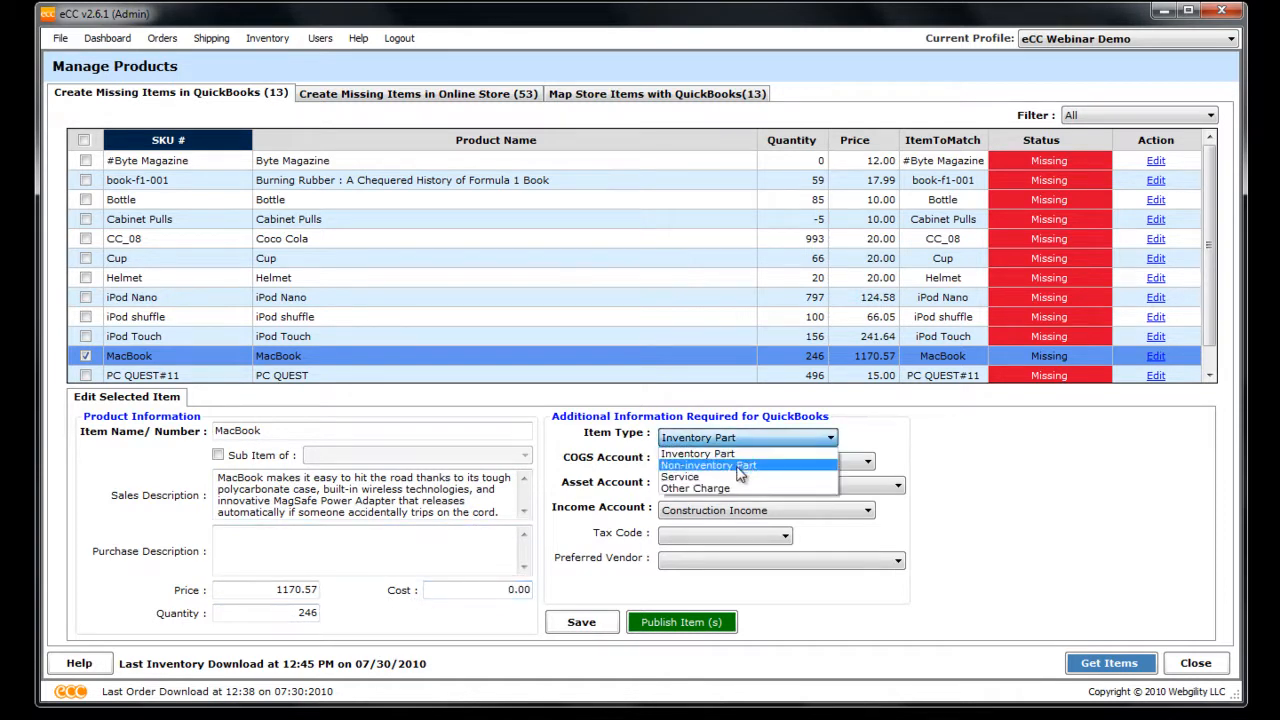
{"action": "left_click", "coordinate": [730, 451]}
{"action": "left_click", "coordinate": [722, 462]}
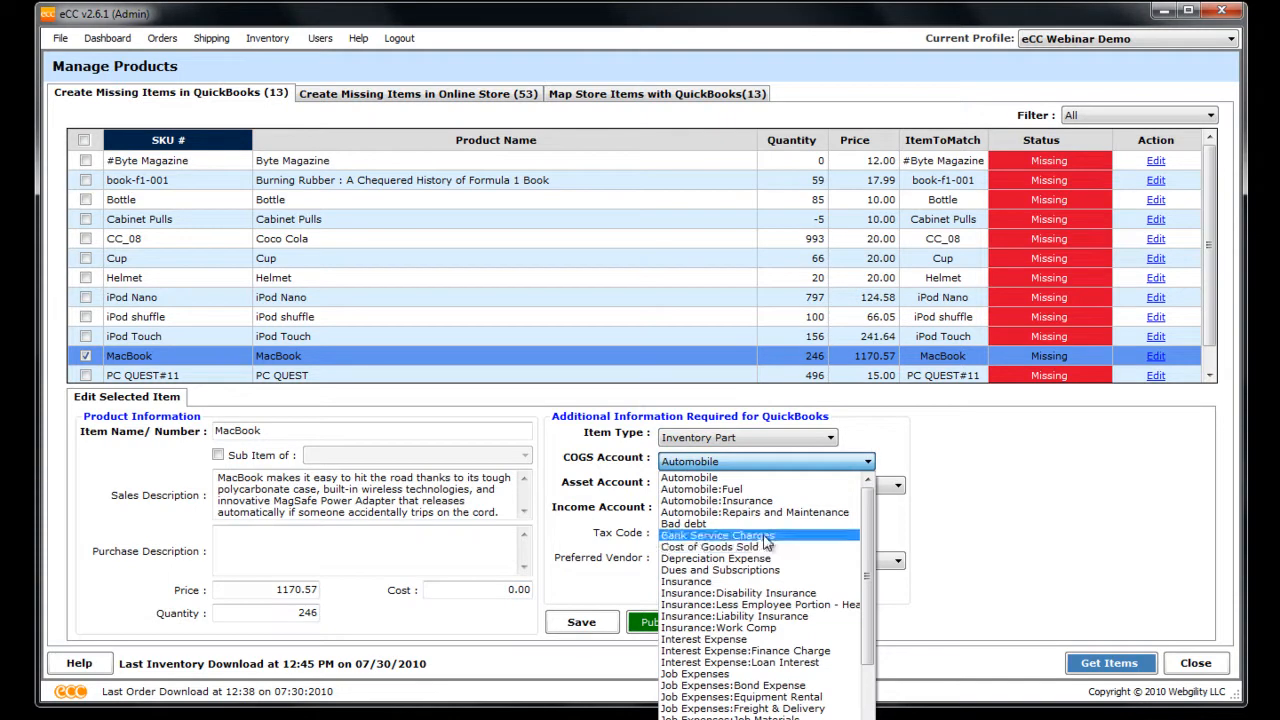
{"action": "left_click", "coordinate": [766, 548]}
{"action": "left_click", "coordinate": [770, 487]}
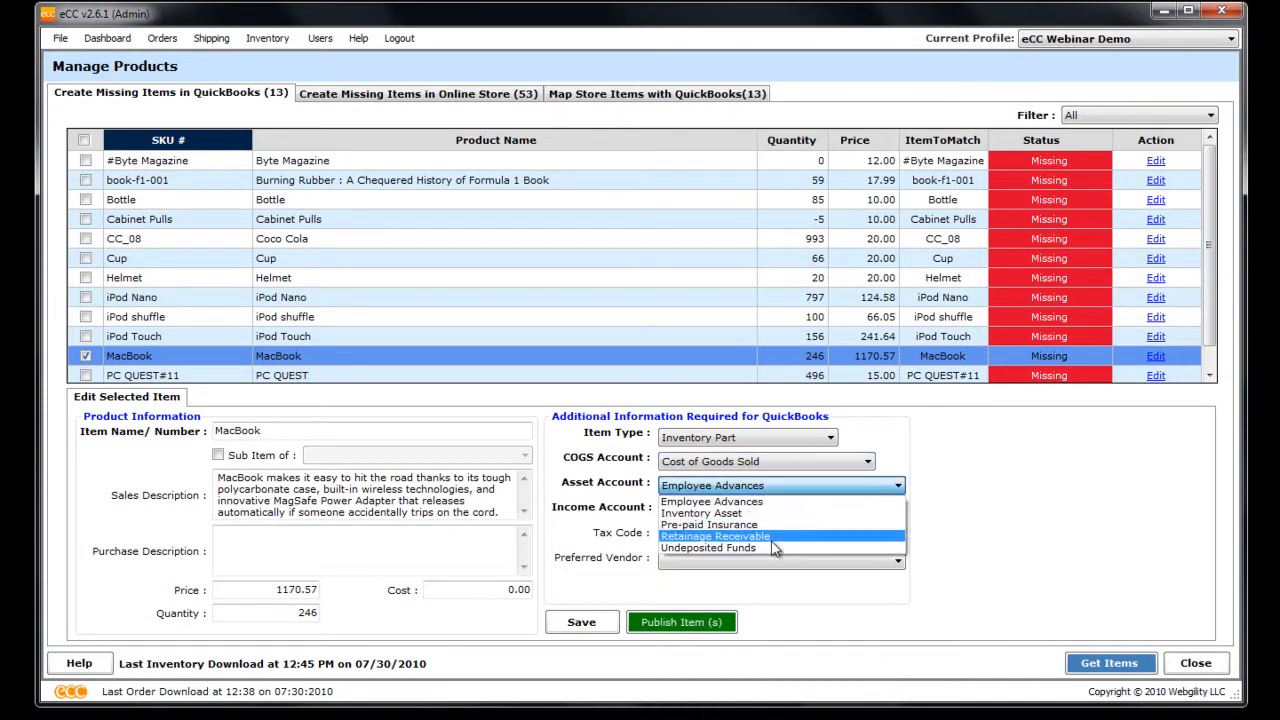
{"action": "left_click", "coordinate": [742, 513]}
{"action": "left_click", "coordinate": [748, 510]}
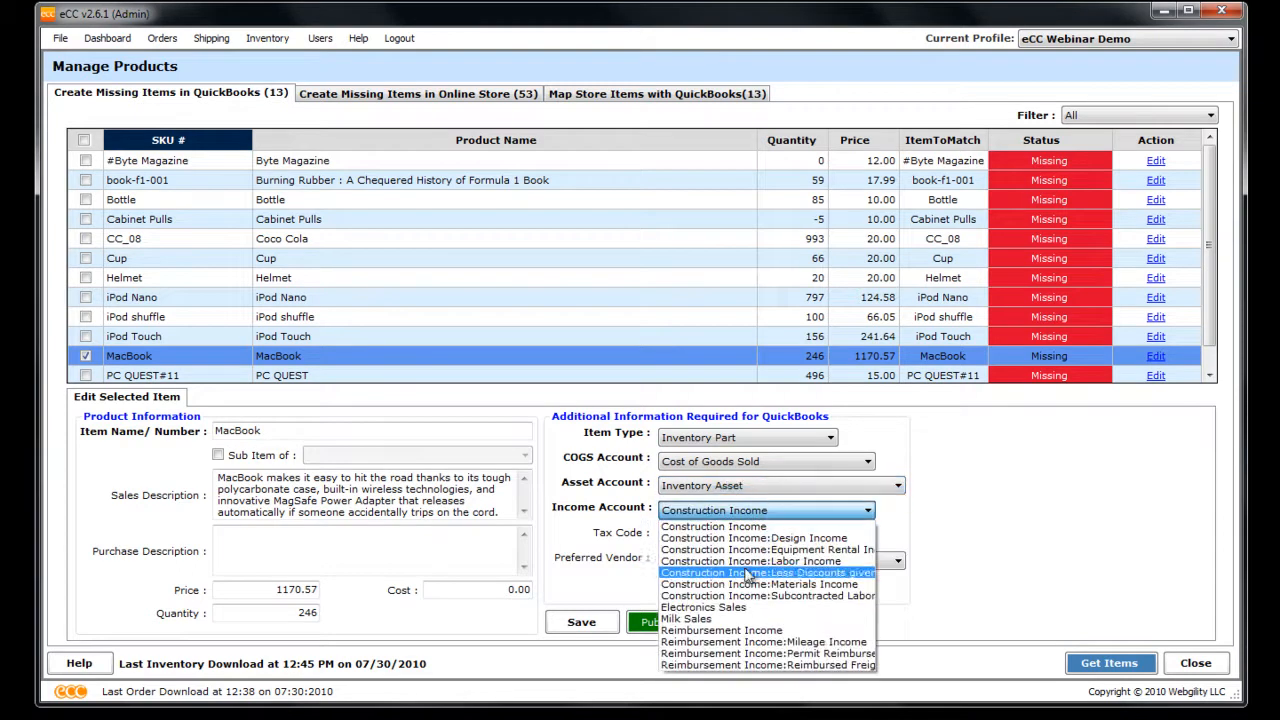
{"action": "left_click", "coordinate": [740, 607]}
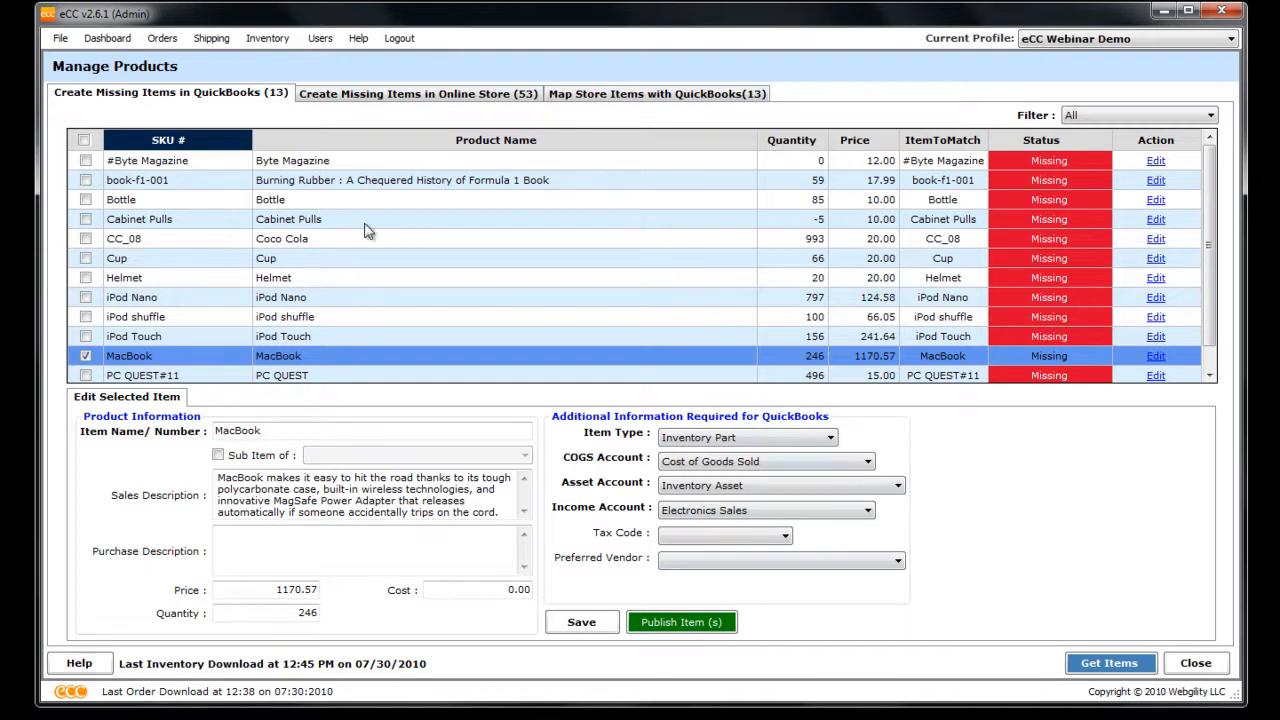
Examine the advanced inventory settings' defaults for new QuickBooks items and leave them without saving
{"action": "left_click", "coordinate": [268, 40]}
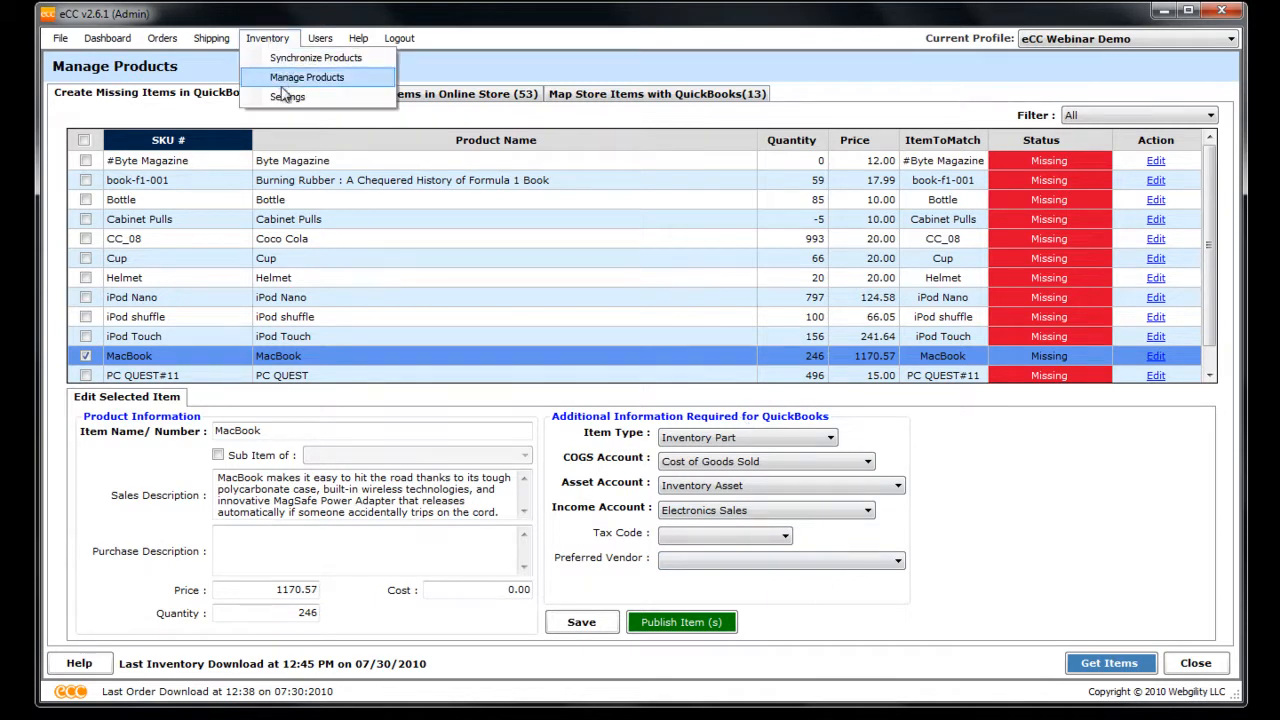
{"action": "left_click", "coordinate": [285, 78]}
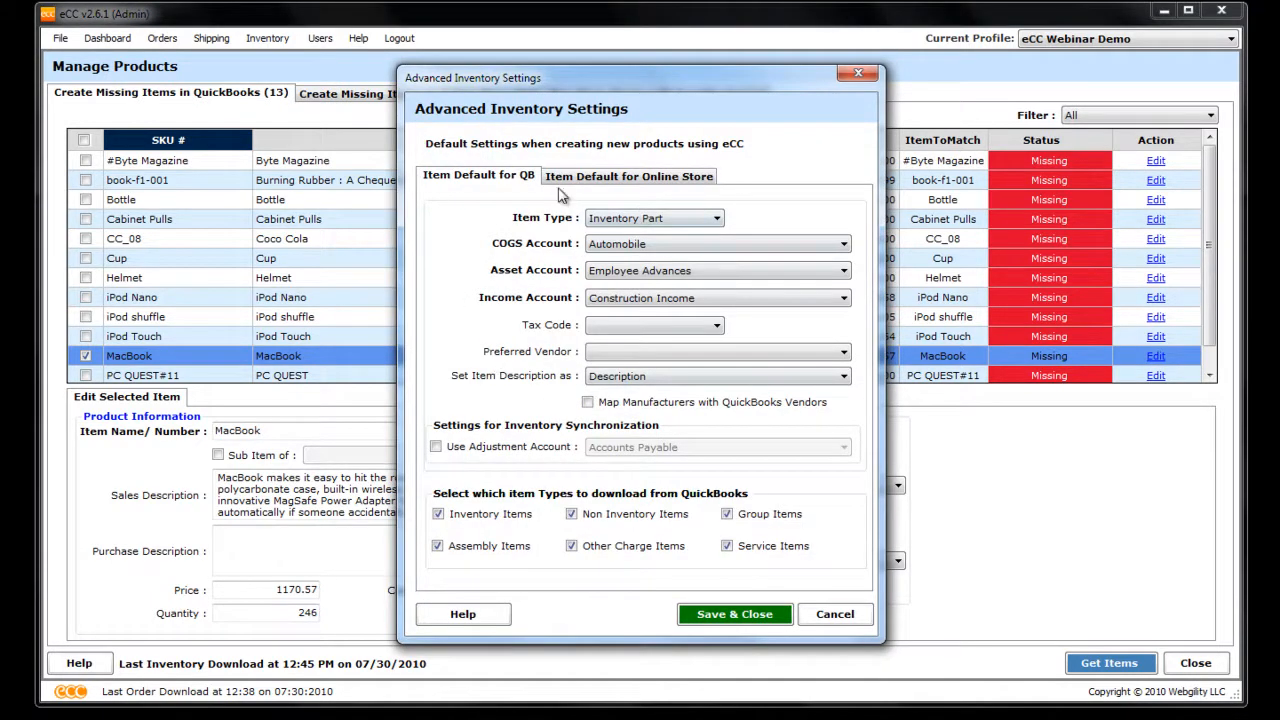
{"action": "left_click", "coordinate": [838, 612]}
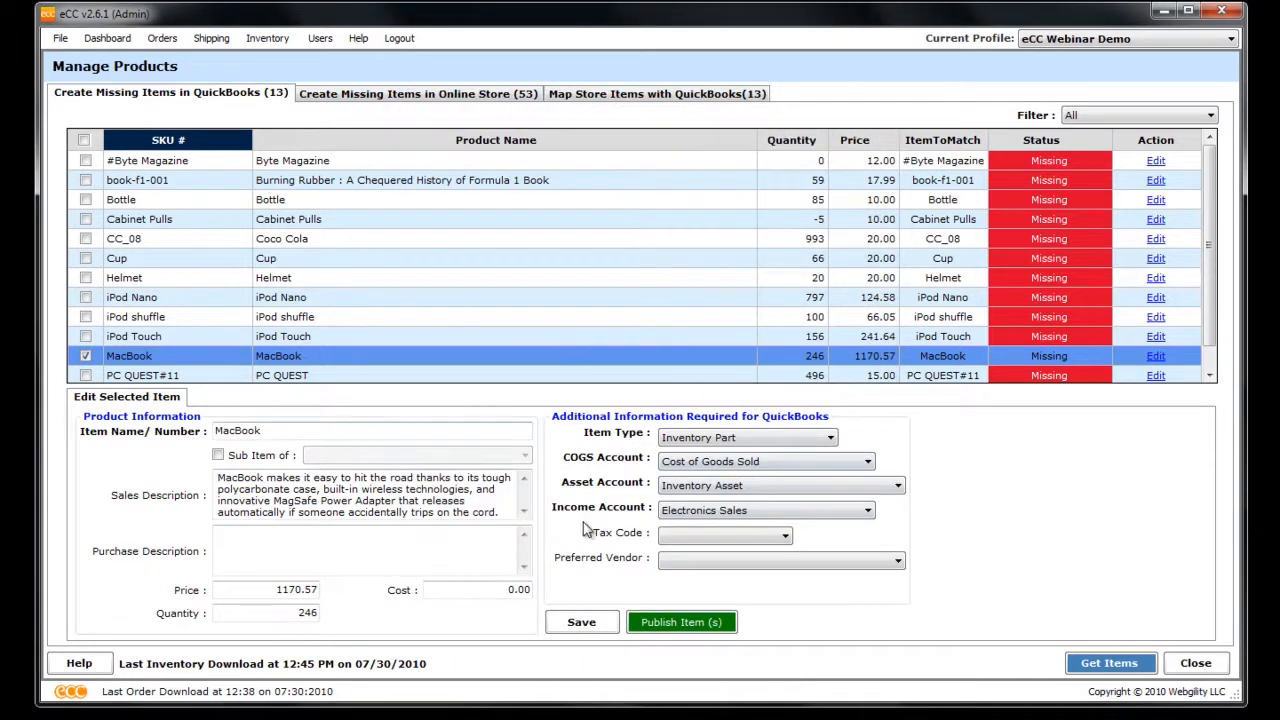
Set the MacBook's tax code to Tax, leaving the preferred vendor empty
{"action": "left_click", "coordinate": [725, 538]}
{"action": "left_click", "coordinate": [722, 578]}
{"action": "left_click", "coordinate": [722, 580]}
{"action": "left_click", "coordinate": [745, 566]}
Save the MacBook's item details and publish it to QuickBooks, closing the results
{"action": "left_click", "coordinate": [584, 625]}
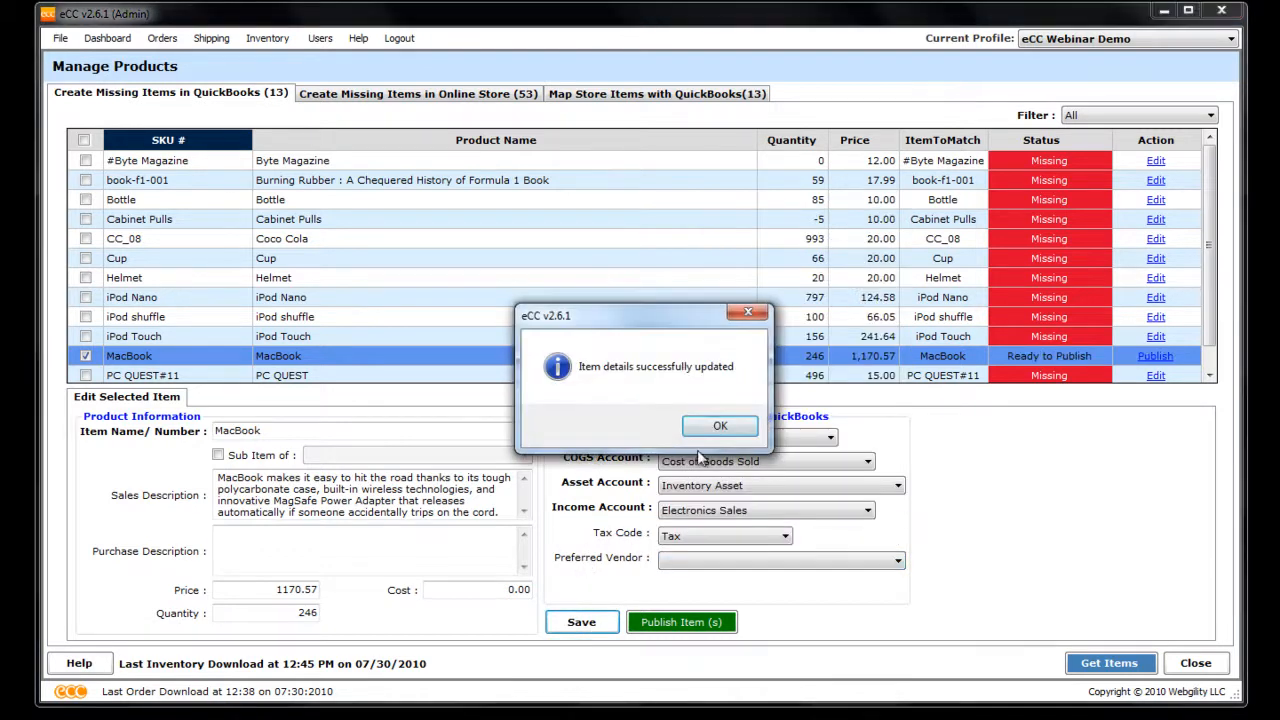
{"action": "left_click", "coordinate": [718, 428]}
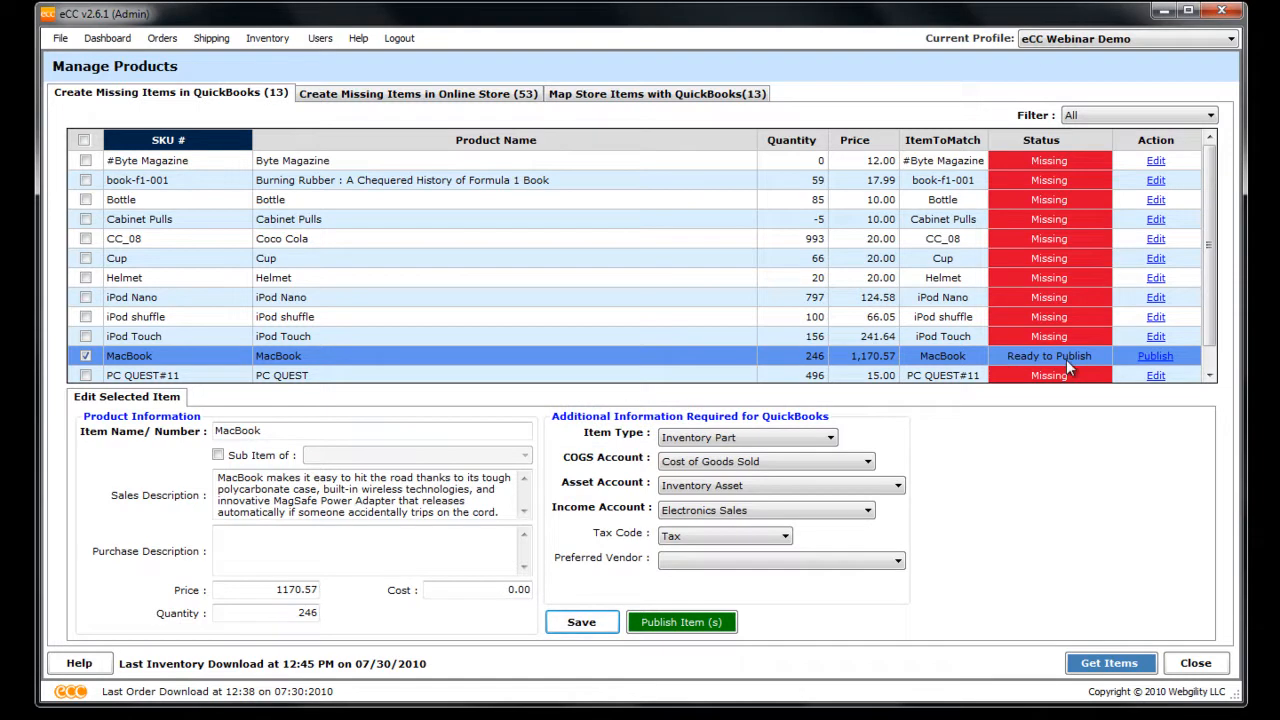
{"action": "left_click", "coordinate": [703, 624]}
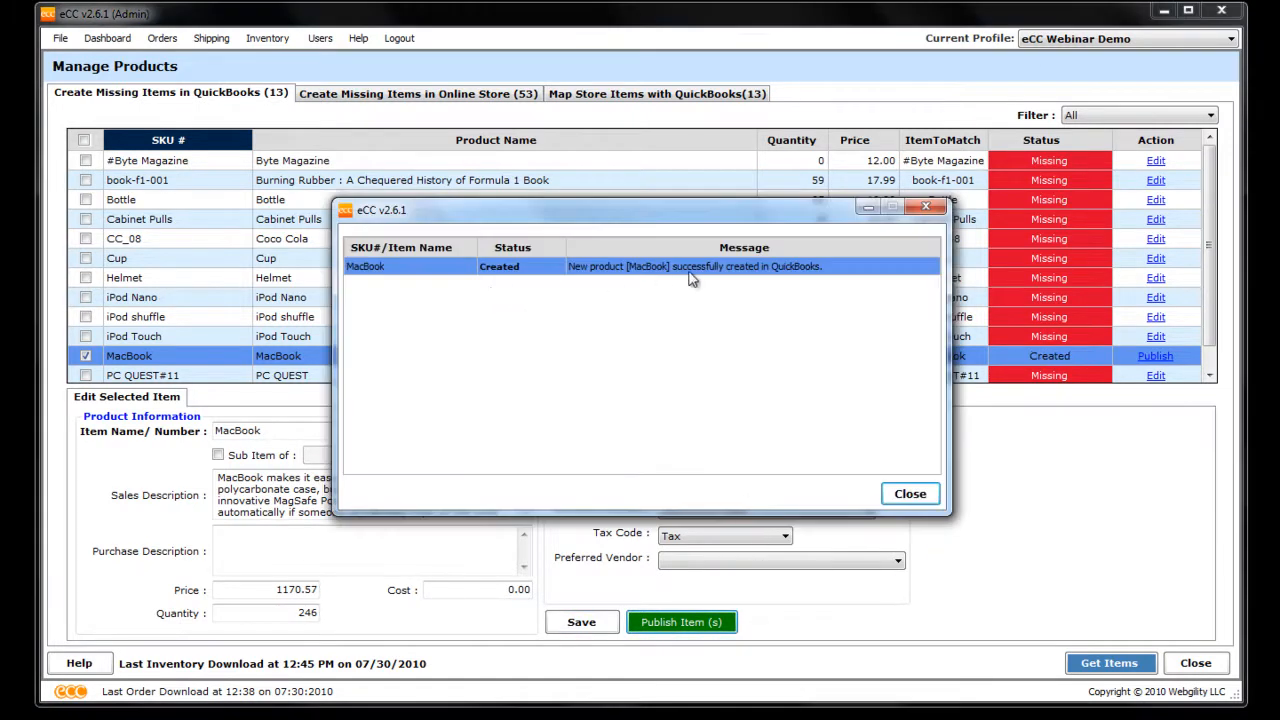
{"action": "left_click", "coordinate": [910, 494]}
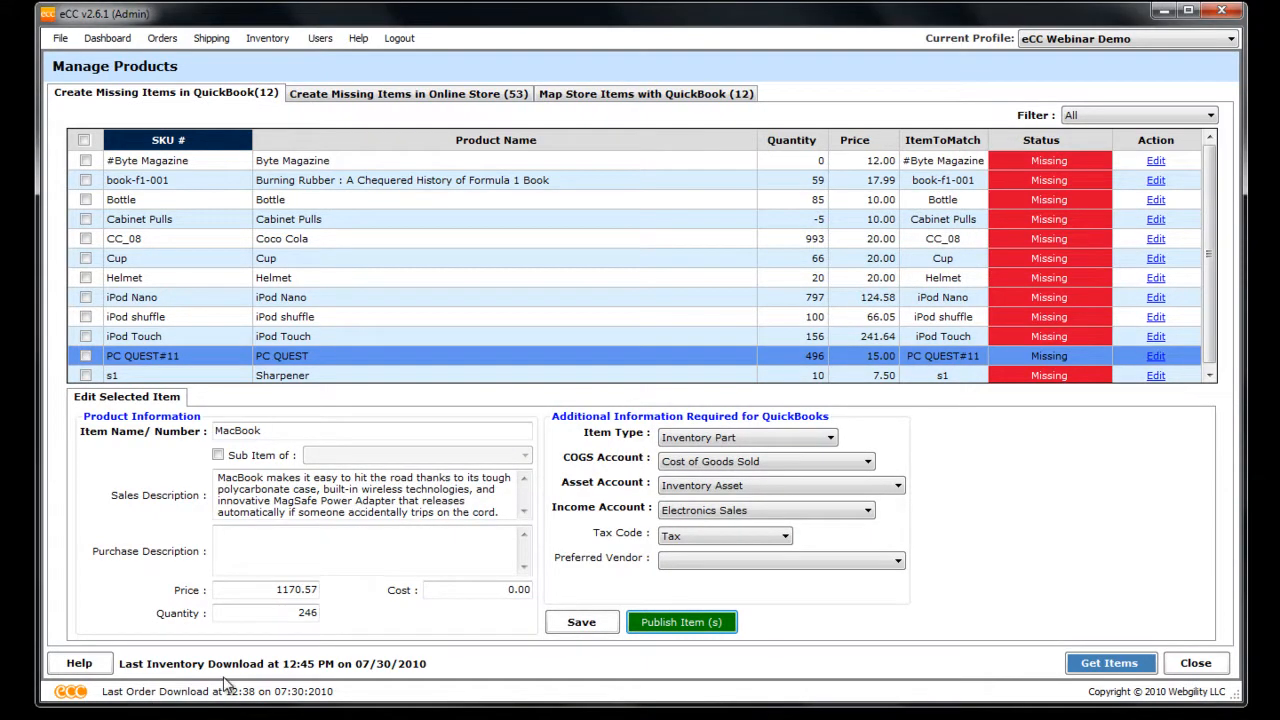
Switch to QuickBooks and open the MacBook entry from the item list to examine its sales description and accounts
{"action": "key", "text": "alt+Tab"}
{"action": "key", "text": "Tab"}
{"action": "key", "text": "Tab"}
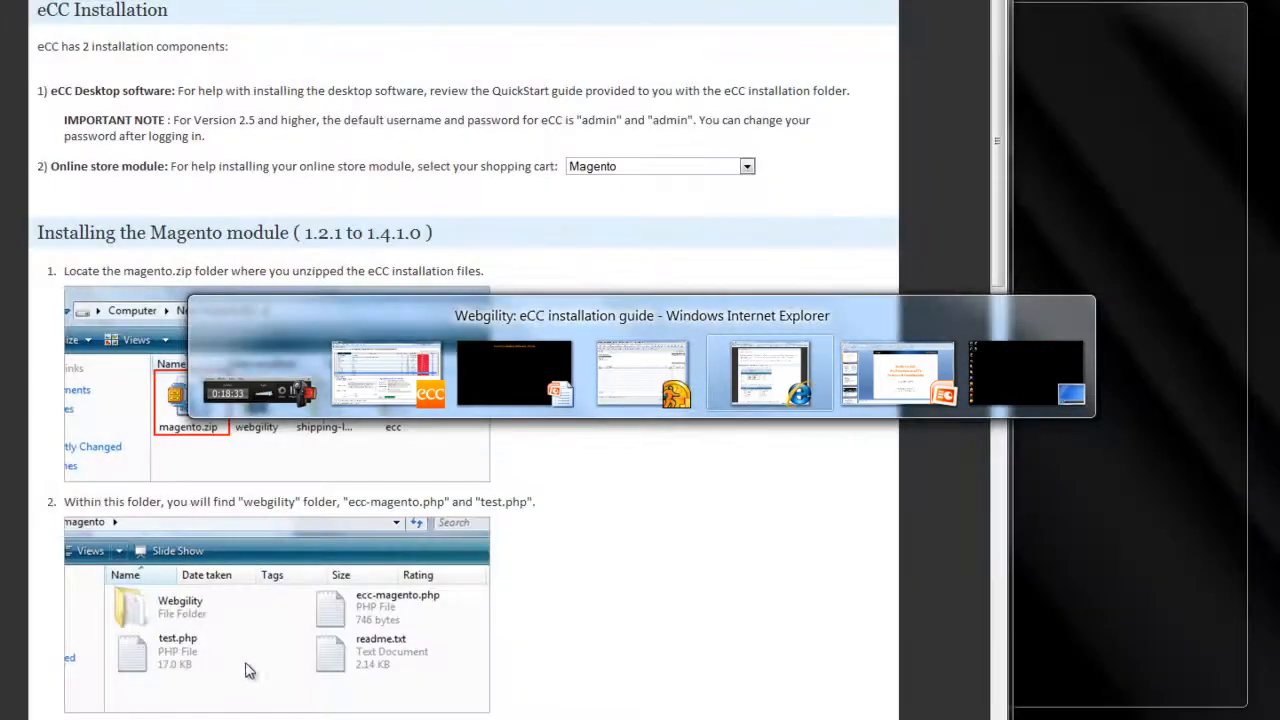
{"action": "left_click", "coordinate": [658, 393]}
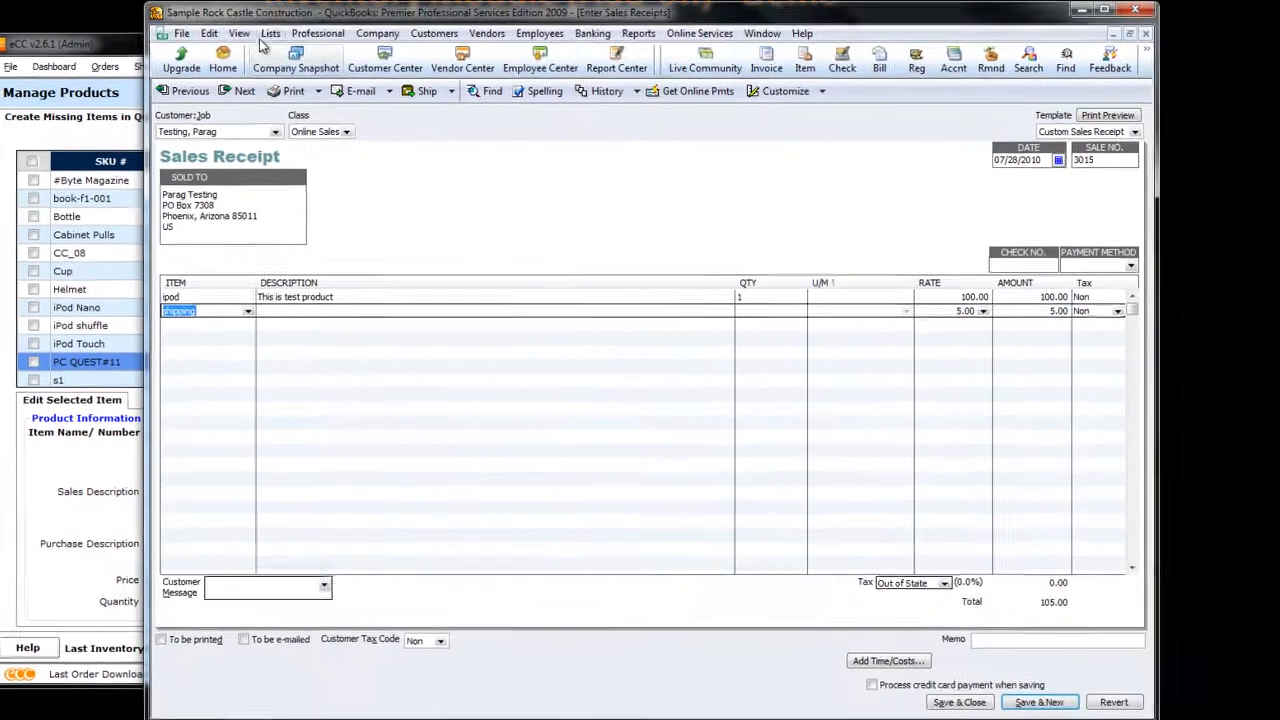
{"action": "left_click", "coordinate": [270, 33]}
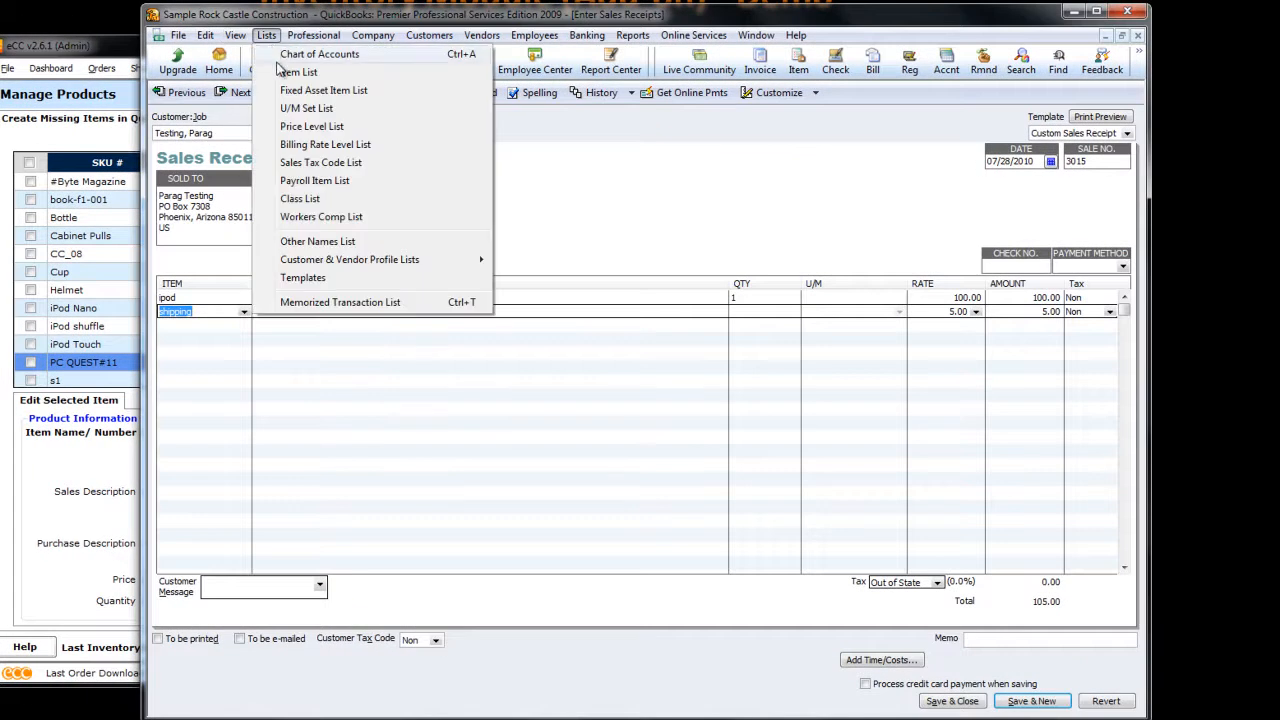
{"action": "left_click", "coordinate": [284, 71]}
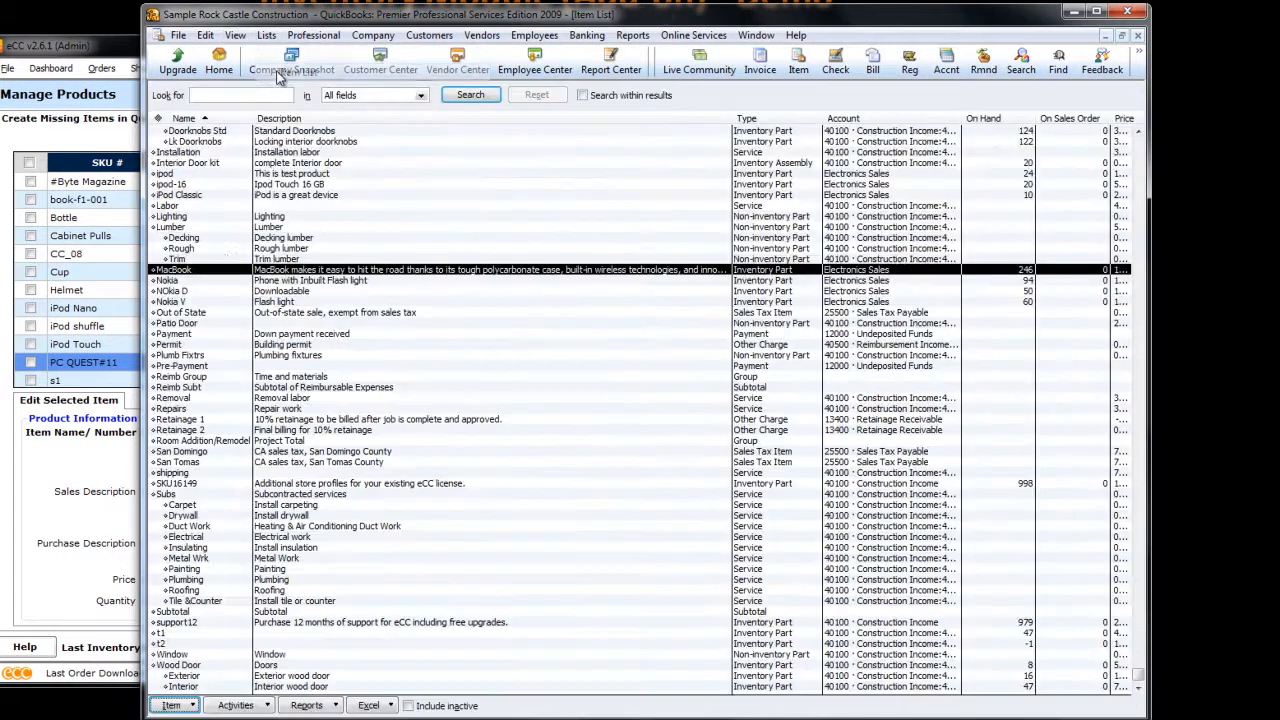
{"action": "double_click", "coordinate": [195, 273]}
{"action": "left_click_drag", "start_coordinate": [388, 277], "coordinate": [554, 309]}
{"action": "left_click", "coordinate": [484, 288]}
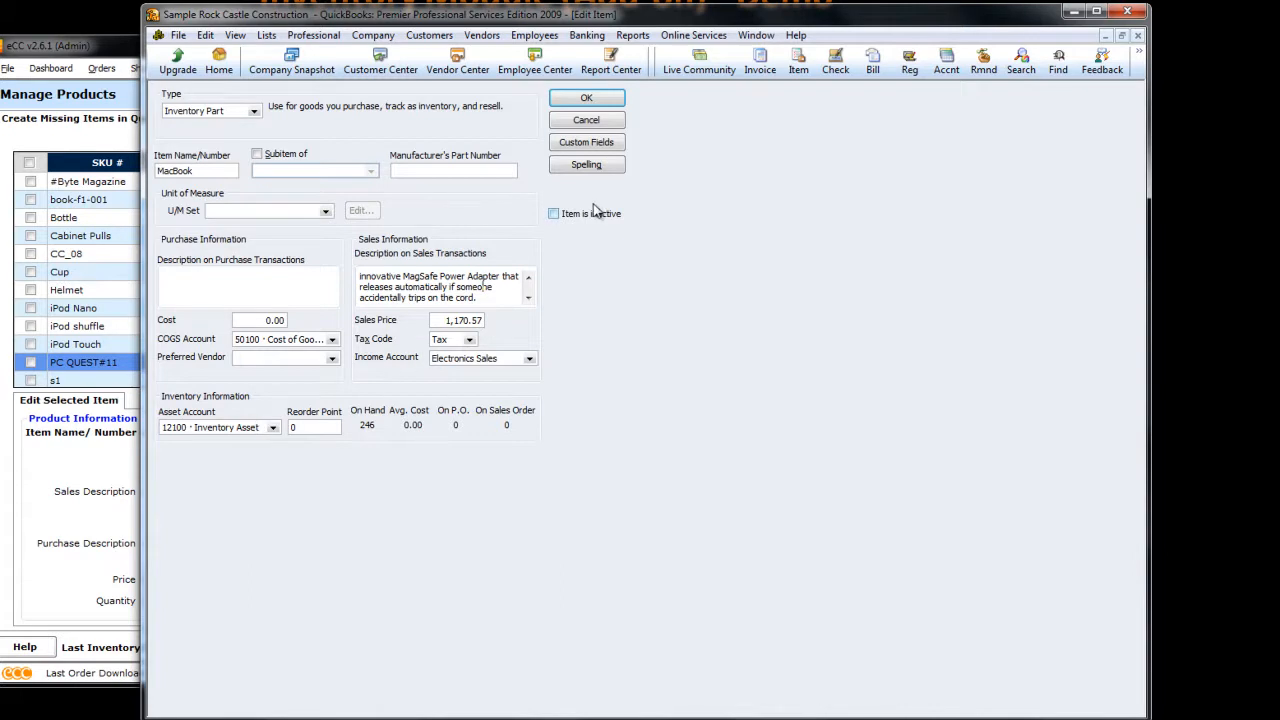
Return to eCC and select iPod Nano, iPod shuffle, iPod Touch and PC QUEST#11 together among the items missing in QuickBooks
{"action": "left_click", "coordinate": [67, 502]}
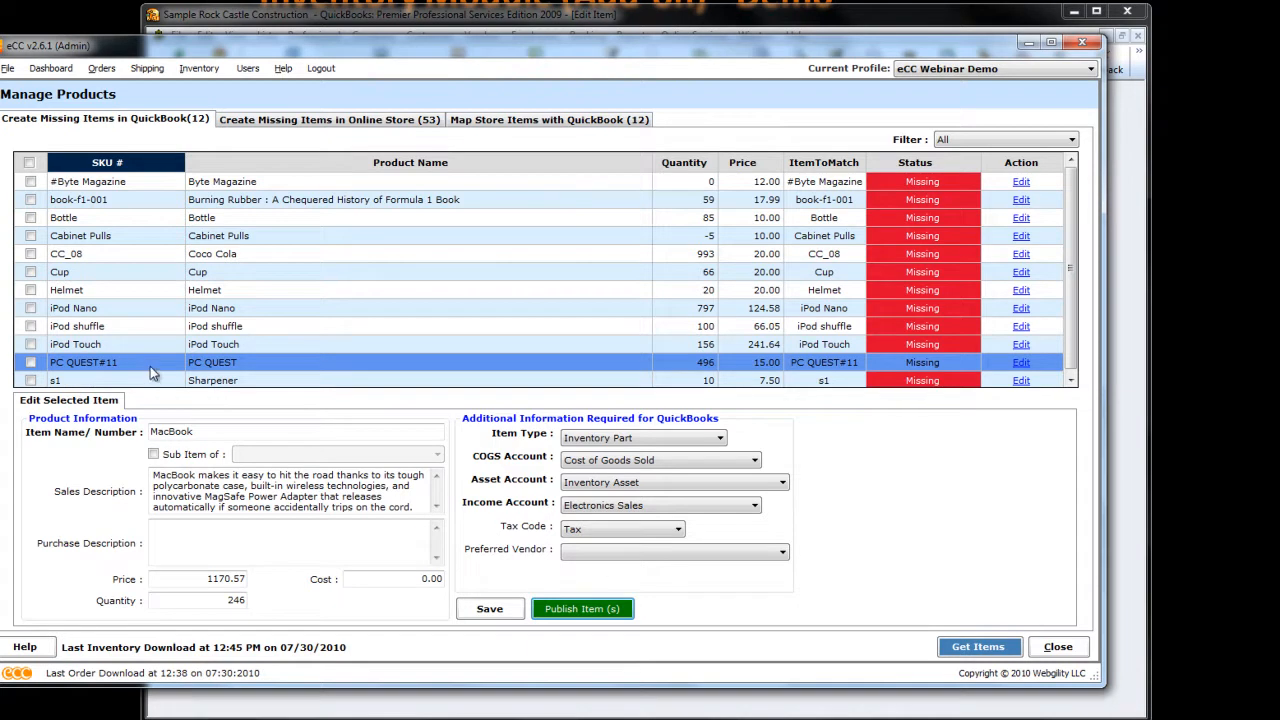
{"action": "left_click", "coordinate": [30, 308]}
{"action": "left_click", "coordinate": [30, 326]}
{"action": "left_click", "coordinate": [30, 344]}
{"action": "left_click", "coordinate": [30, 362]}
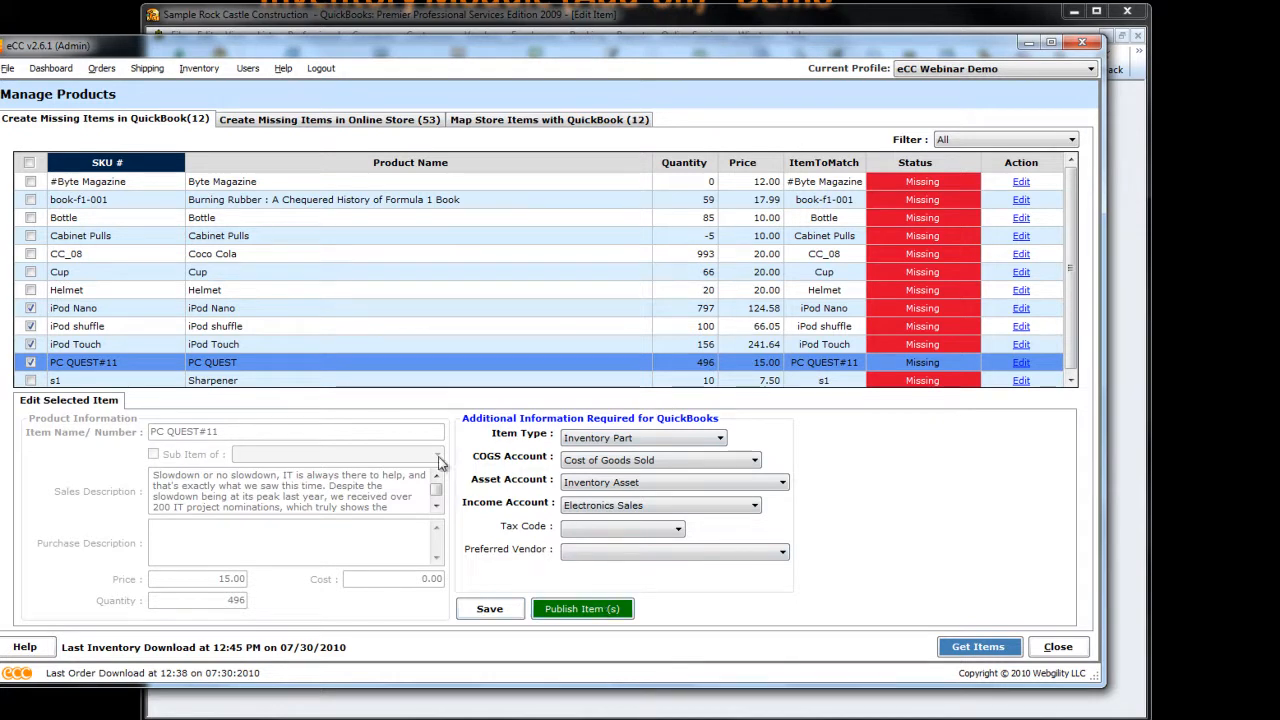
Select item t1 among the items missing in the online store and set its product name to "T1 is a demo product"
{"action": "left_click", "coordinate": [296, 123]}
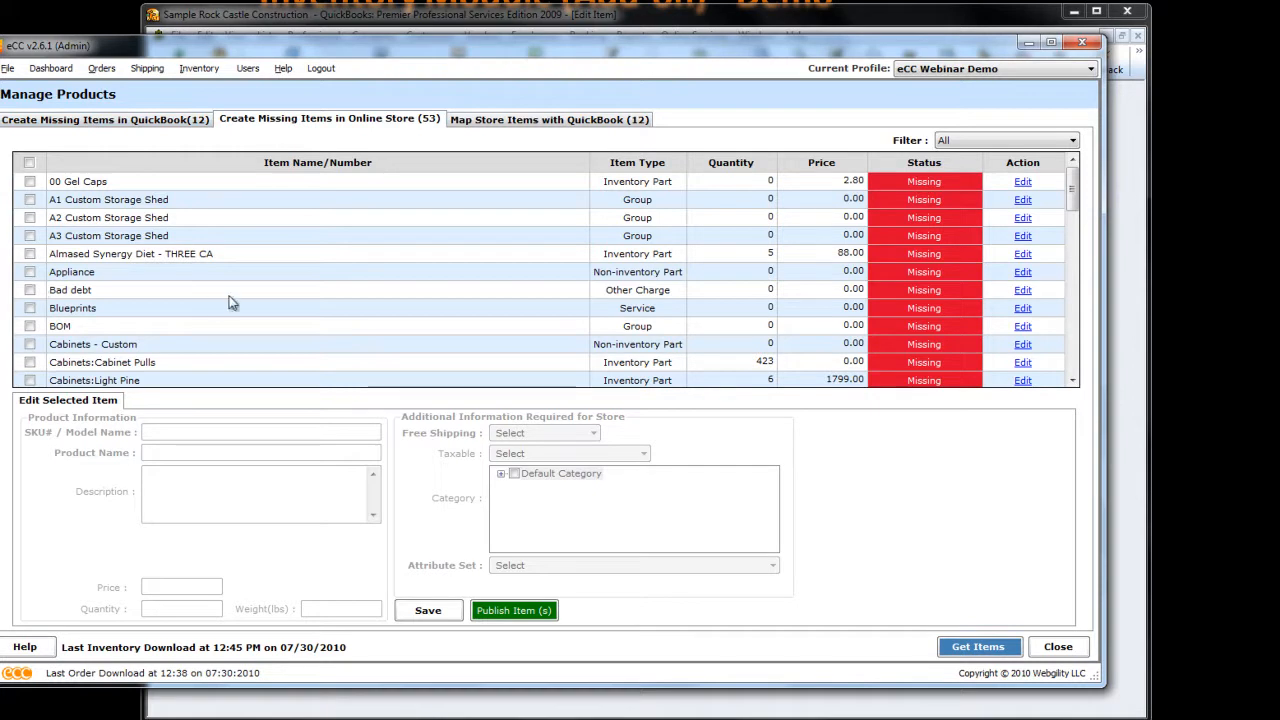
{"action": "left_click_drag", "start_coordinate": [1076, 200], "coordinate": [1066, 357]}
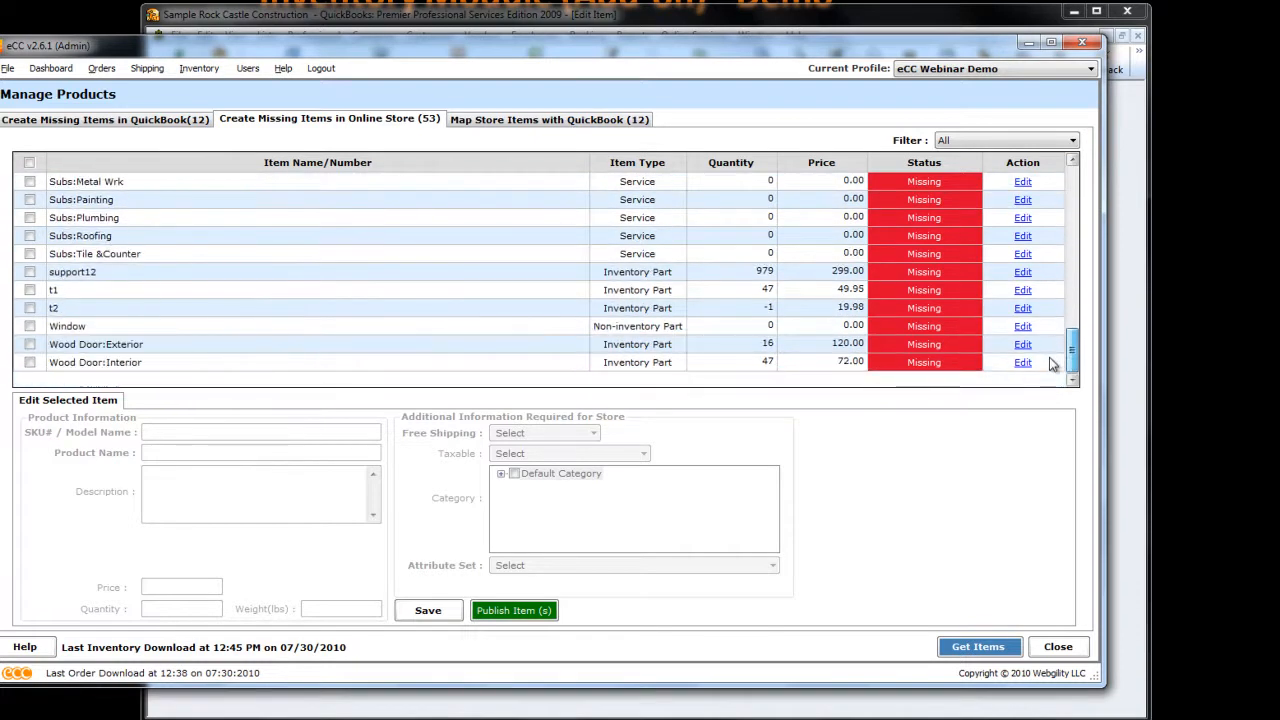
{"action": "left_click", "coordinate": [30, 290]}
{"action": "double_click", "coordinate": [148, 452]}
{"action": "type", "text": "T1 is a demo product"}
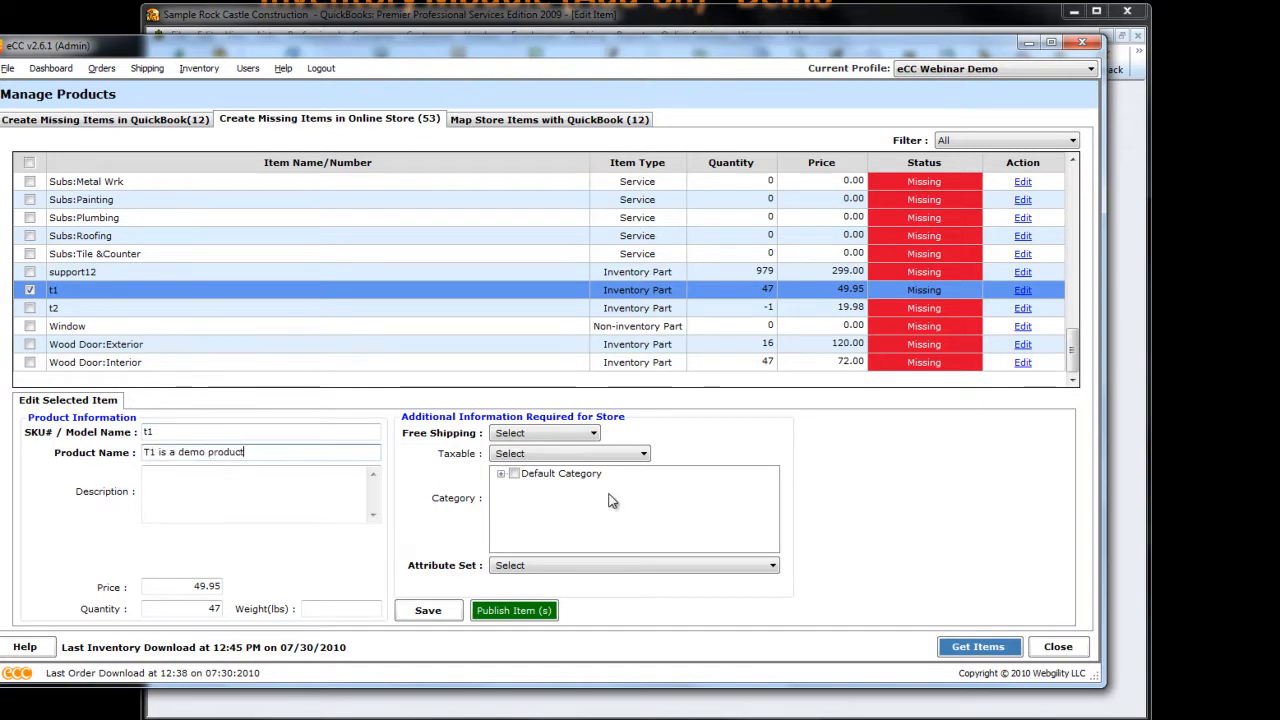
Give item t1 the description "This is test description" and a weight of 2 lbs
{"action": "left_click", "coordinate": [367, 496]}
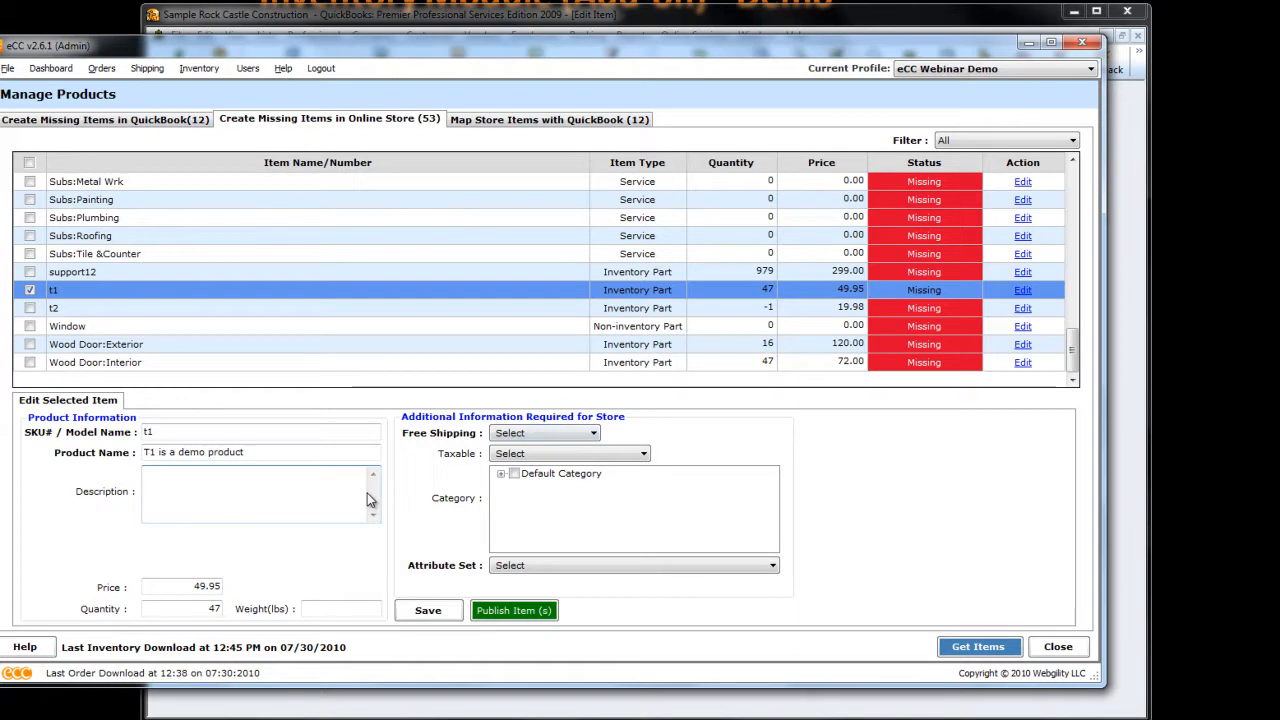
{"action": "type", "text": "This is test description"}
{"action": "left_click", "coordinate": [330, 608]}
{"action": "type", "text": "2"}
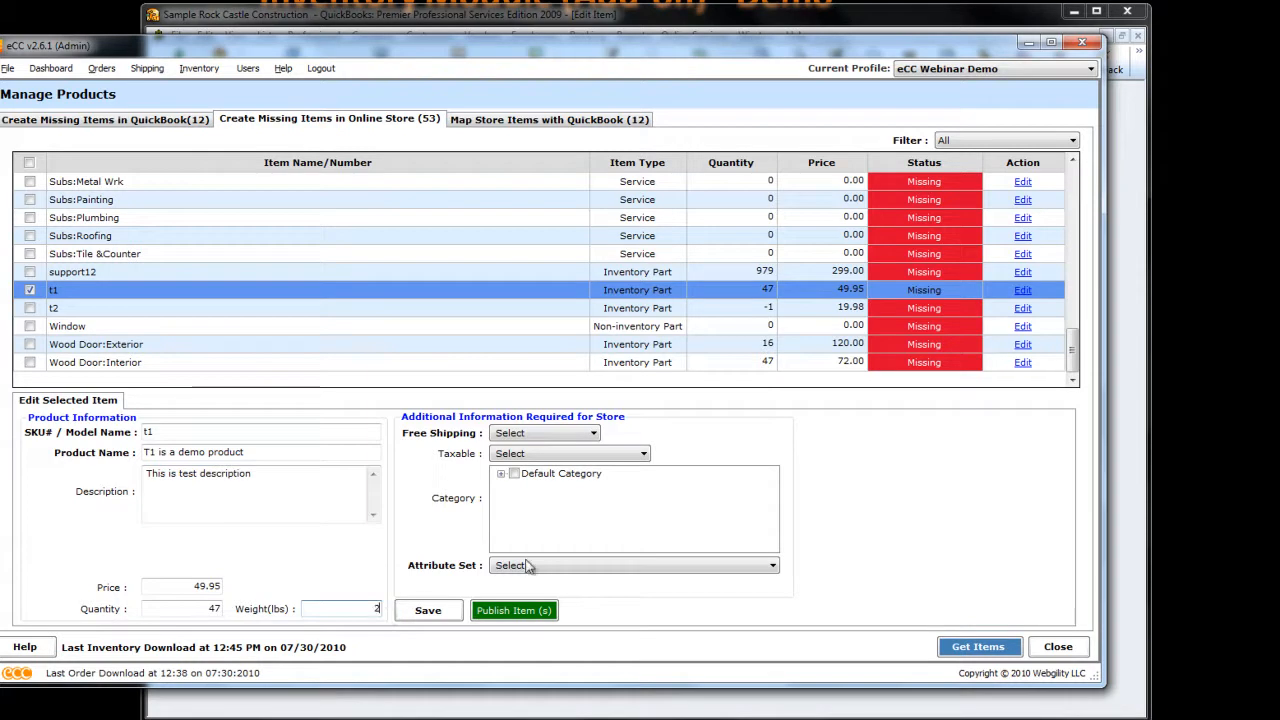
Set t1's free shipping to No and its taxable option to Taxable Goods
{"action": "left_click", "coordinate": [593, 434]}
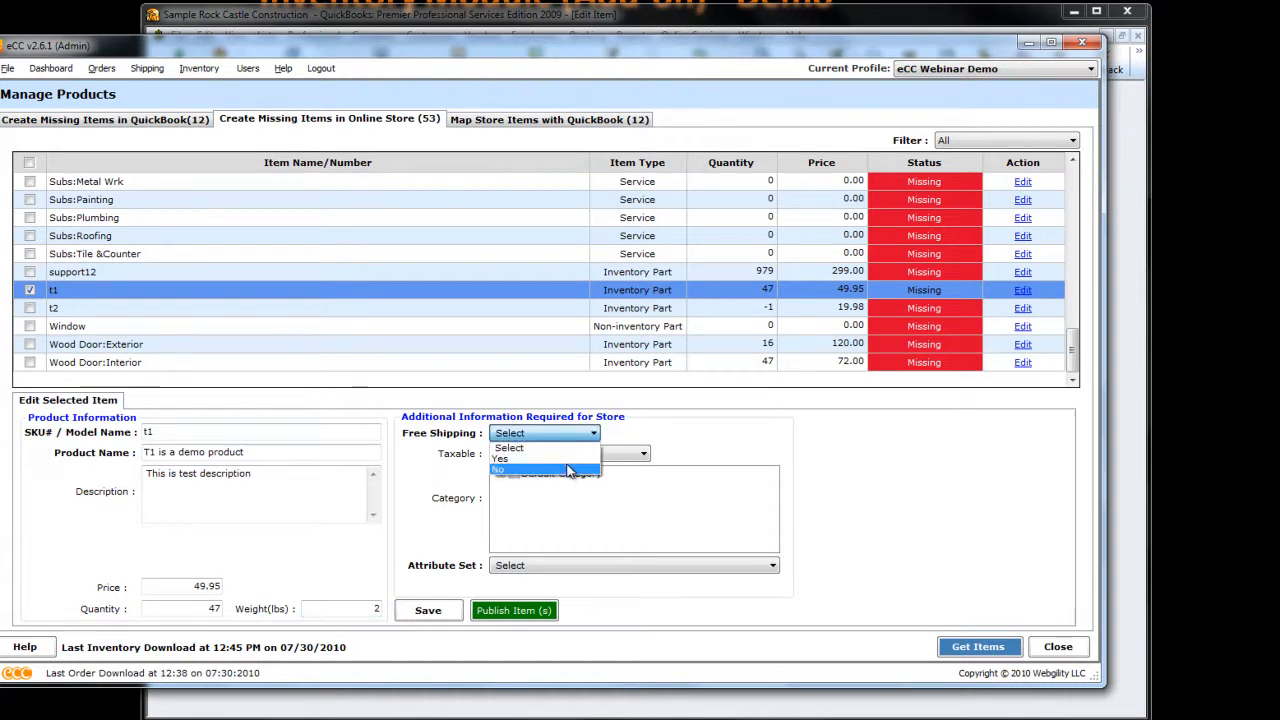
{"action": "left_click", "coordinate": [578, 469]}
{"action": "left_click", "coordinate": [588, 455]}
{"action": "left_click", "coordinate": [565, 500]}
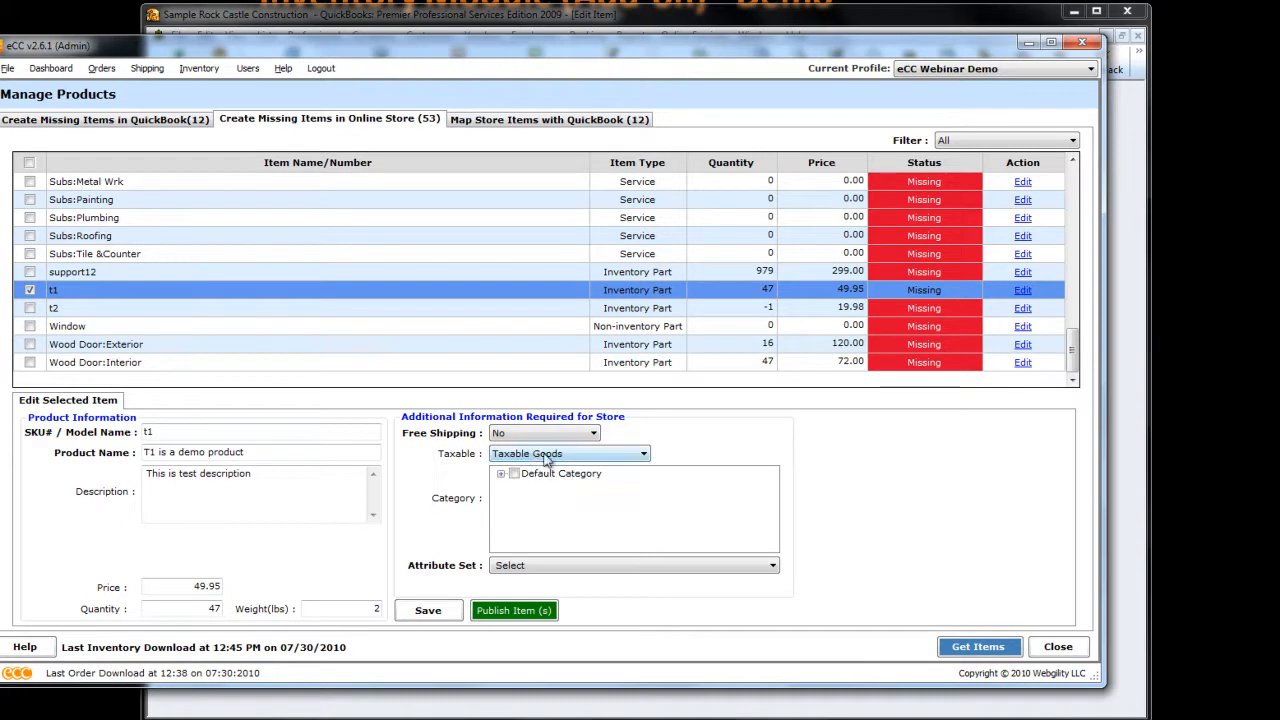
Assign t1 to the Books category under Default Category and set its attribute set to Default
{"action": "left_click", "coordinate": [501, 474]}
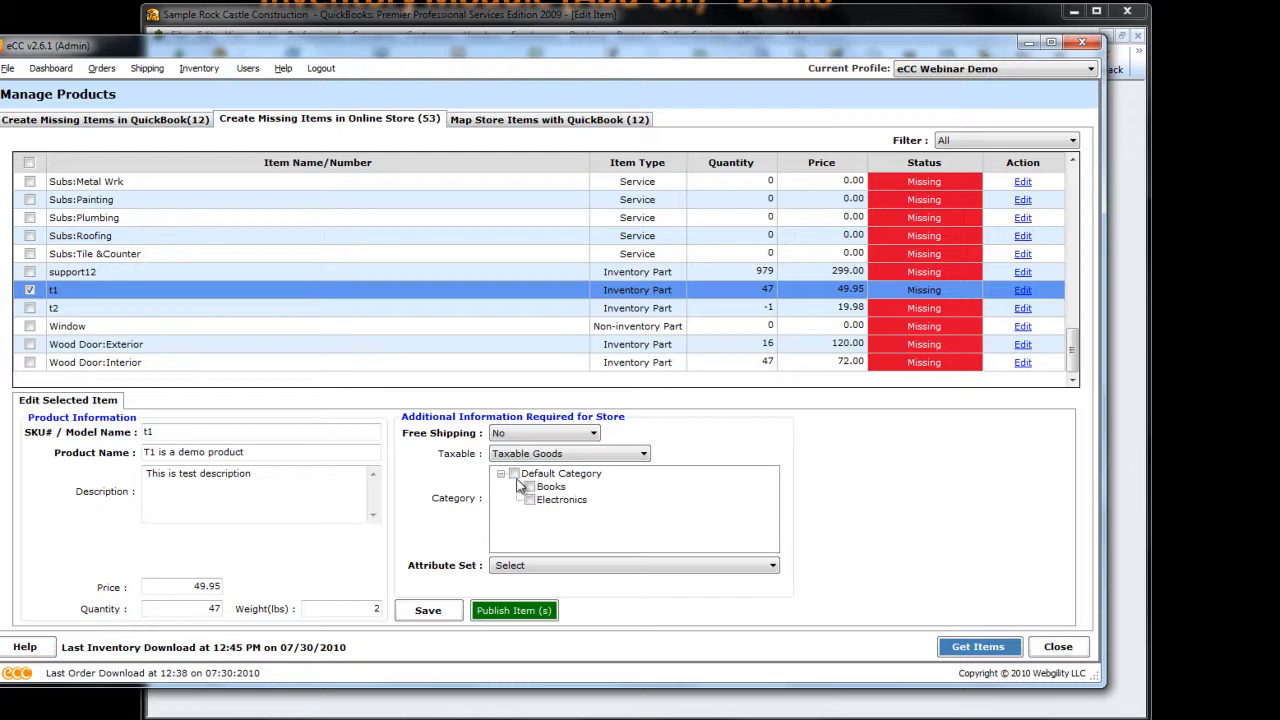
{"action": "left_click", "coordinate": [536, 489]}
{"action": "left_click", "coordinate": [556, 565]}
{"action": "left_click", "coordinate": [530, 603]}
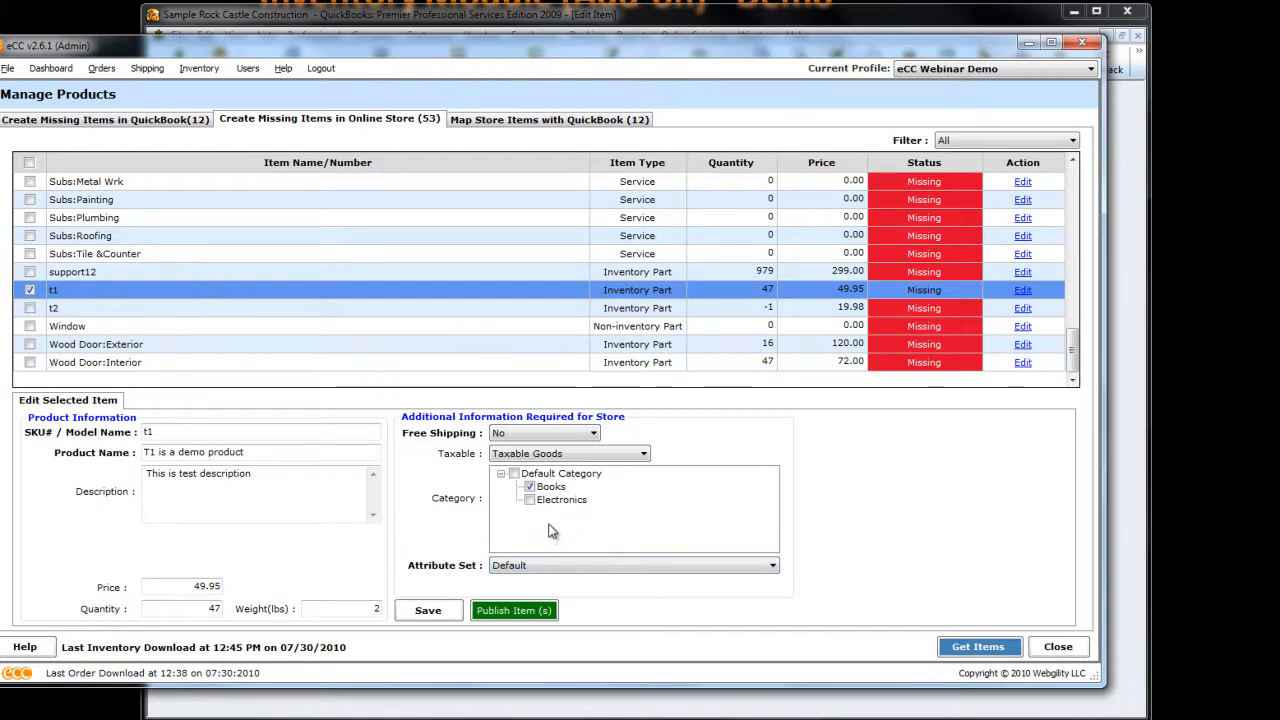
Save t1's item details and publish it to the online store, closing the results
{"action": "left_click", "coordinate": [430, 611]}
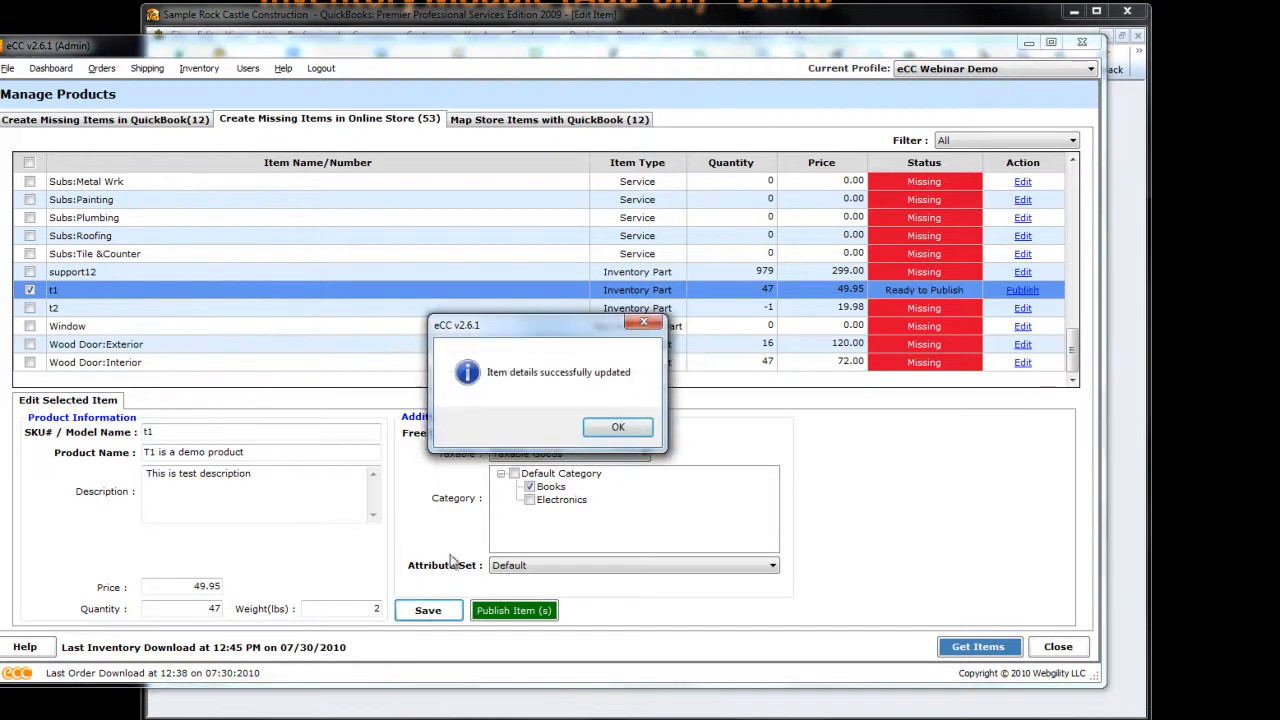
{"action": "left_click", "coordinate": [622, 428]}
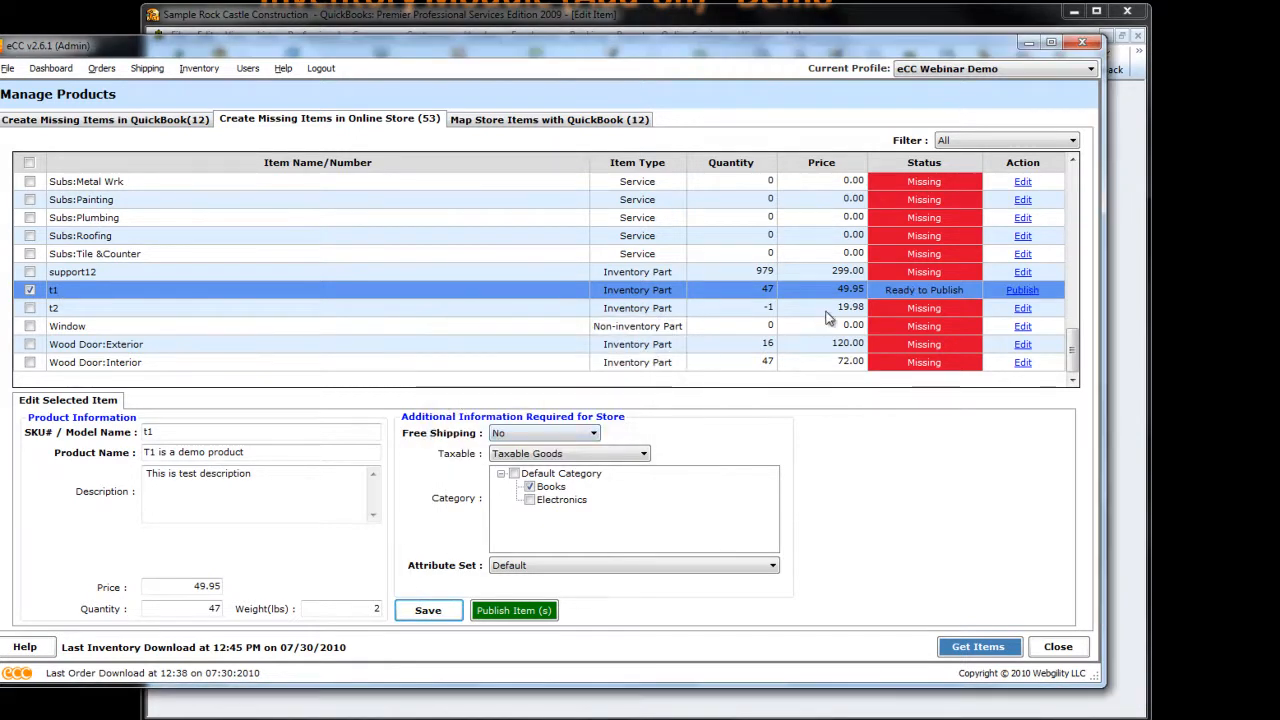
{"action": "left_click", "coordinate": [515, 610]}
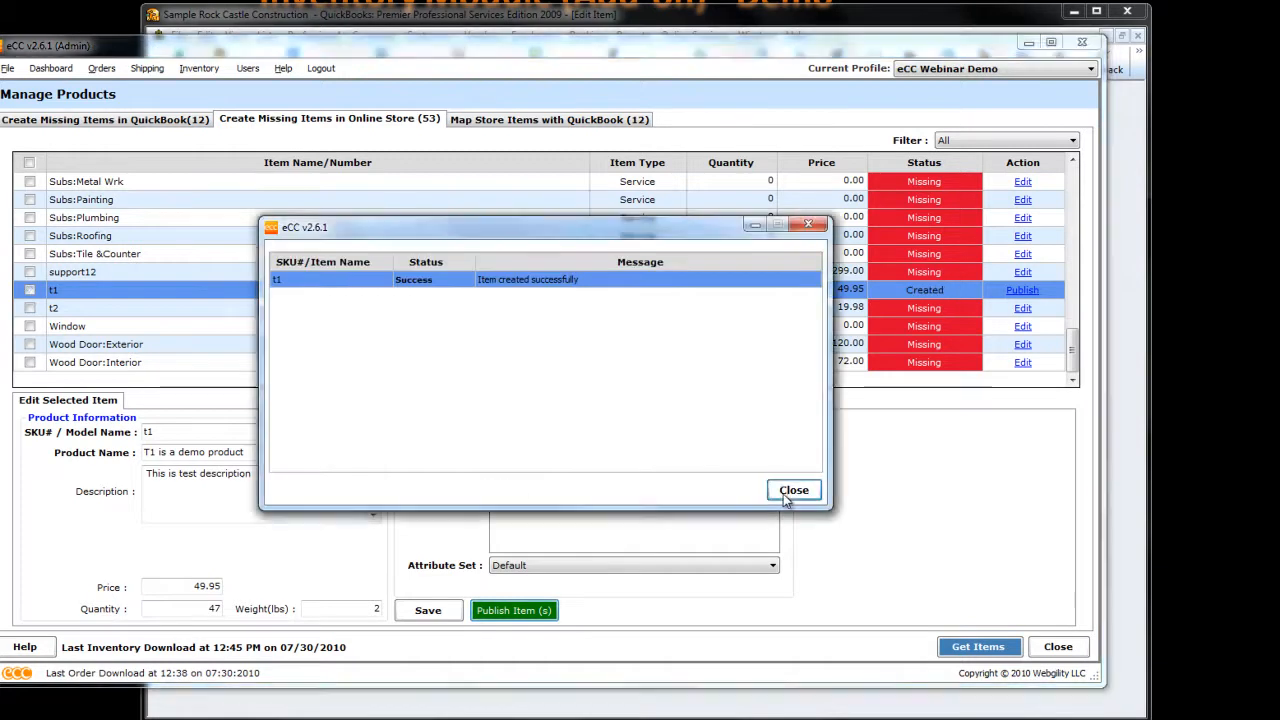
{"action": "left_click", "coordinate": [790, 491]}
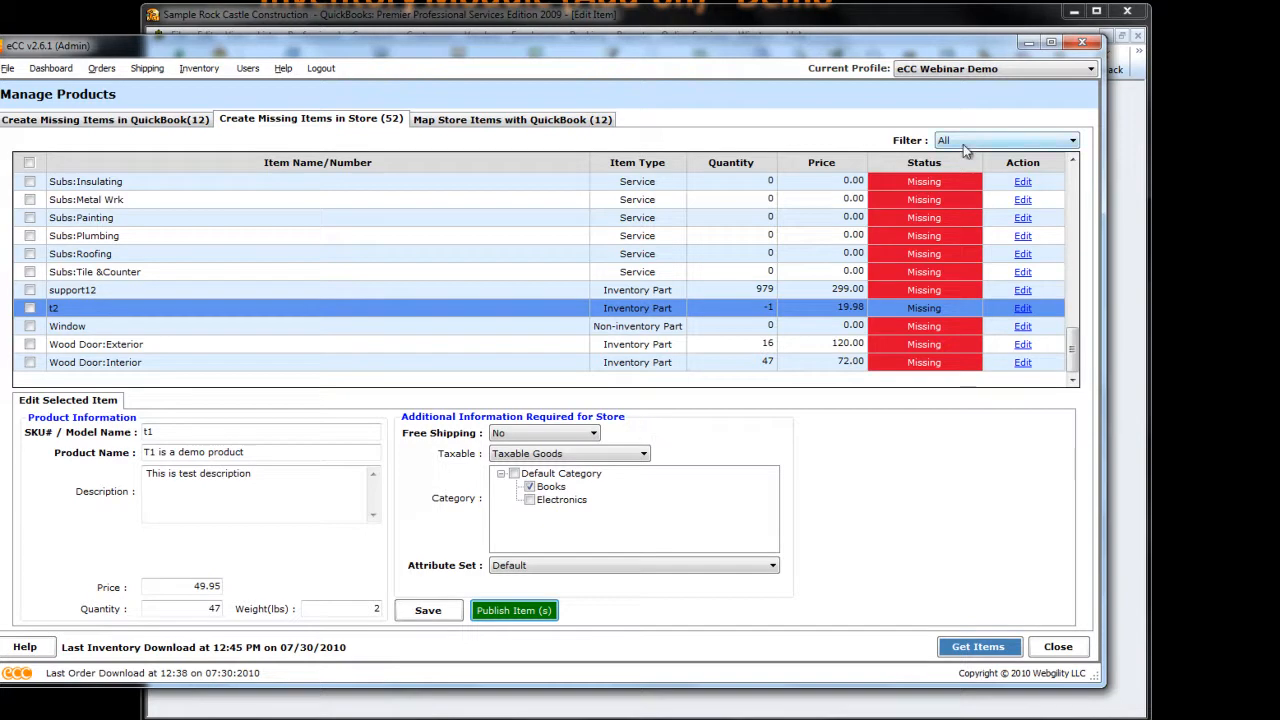
Examine the QuickBooks items available for mapping to the Sharpener store item and leave it unmapped
{"action": "left_click", "coordinate": [513, 126]}
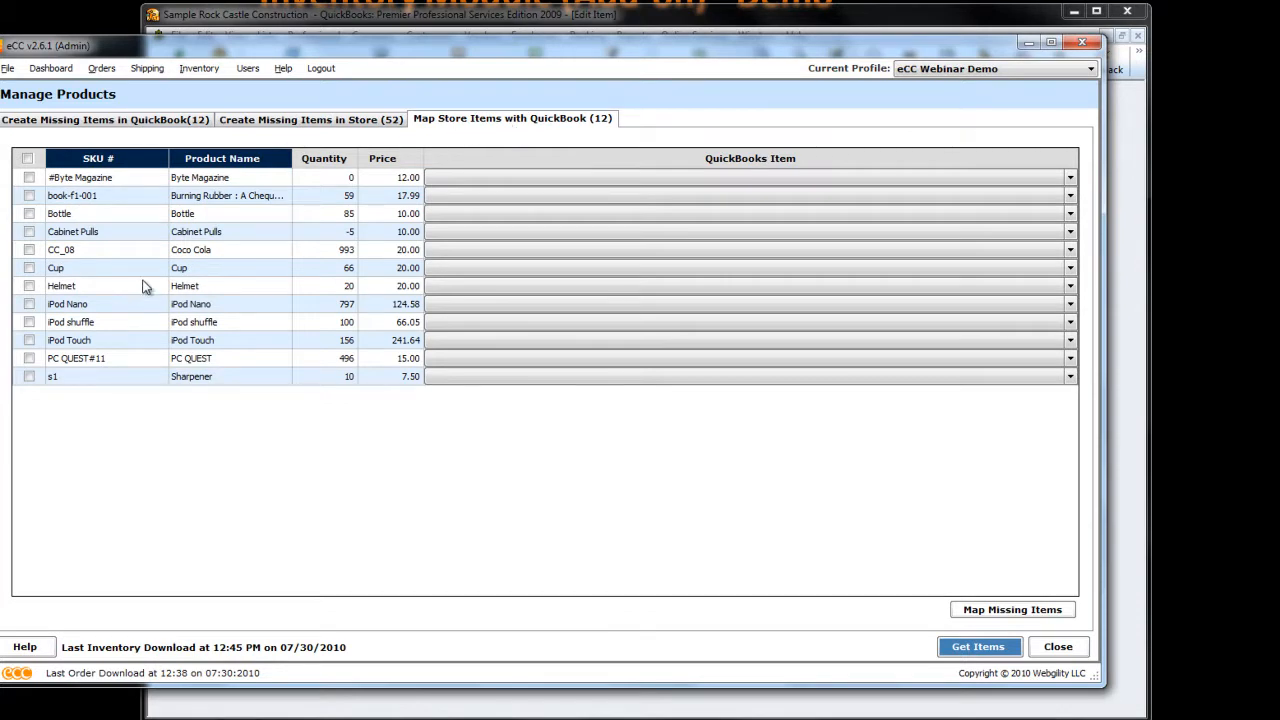
{"action": "left_click", "coordinate": [730, 377]}
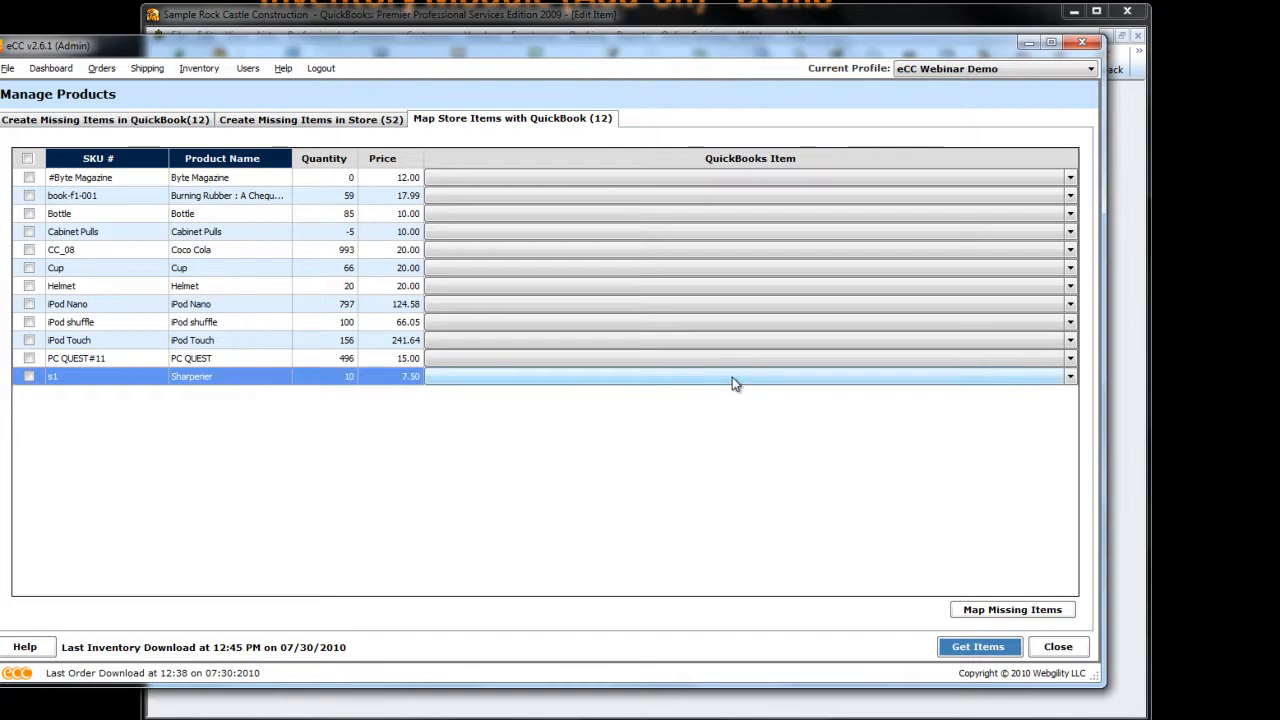
{"action": "left_click", "coordinate": [1069, 378]}
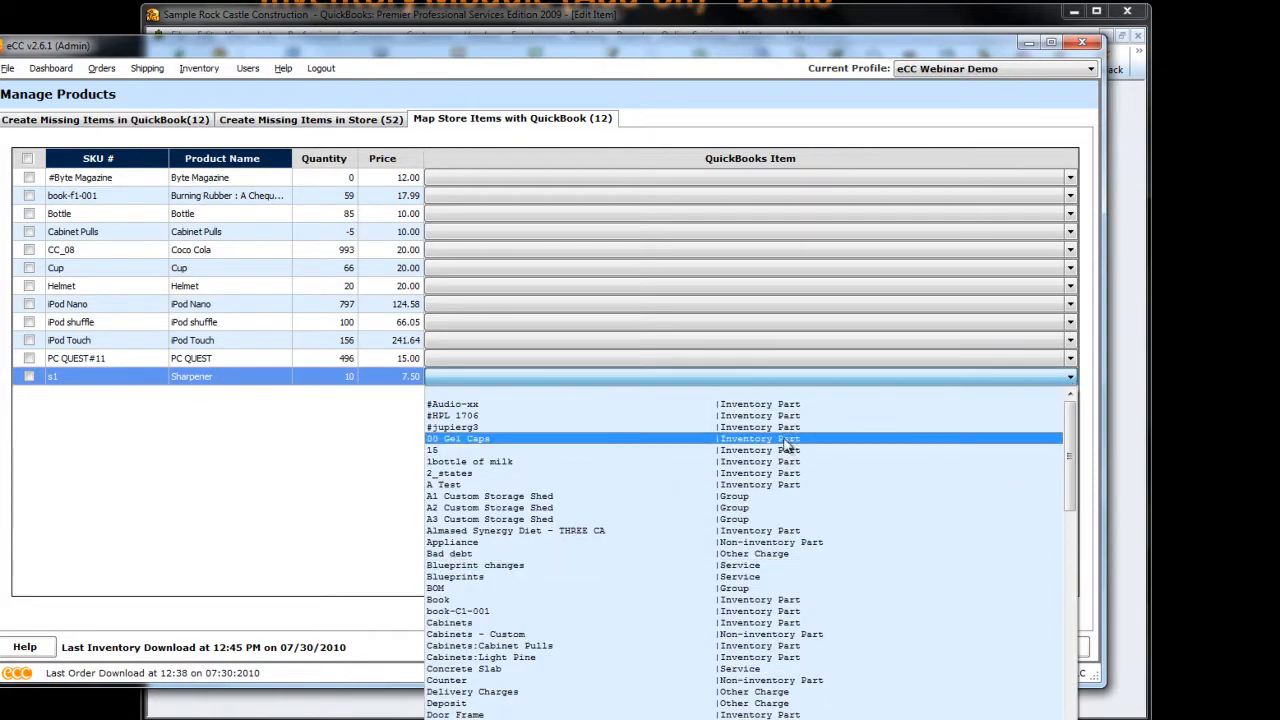
{"action": "left_click", "coordinate": [228, 447]}
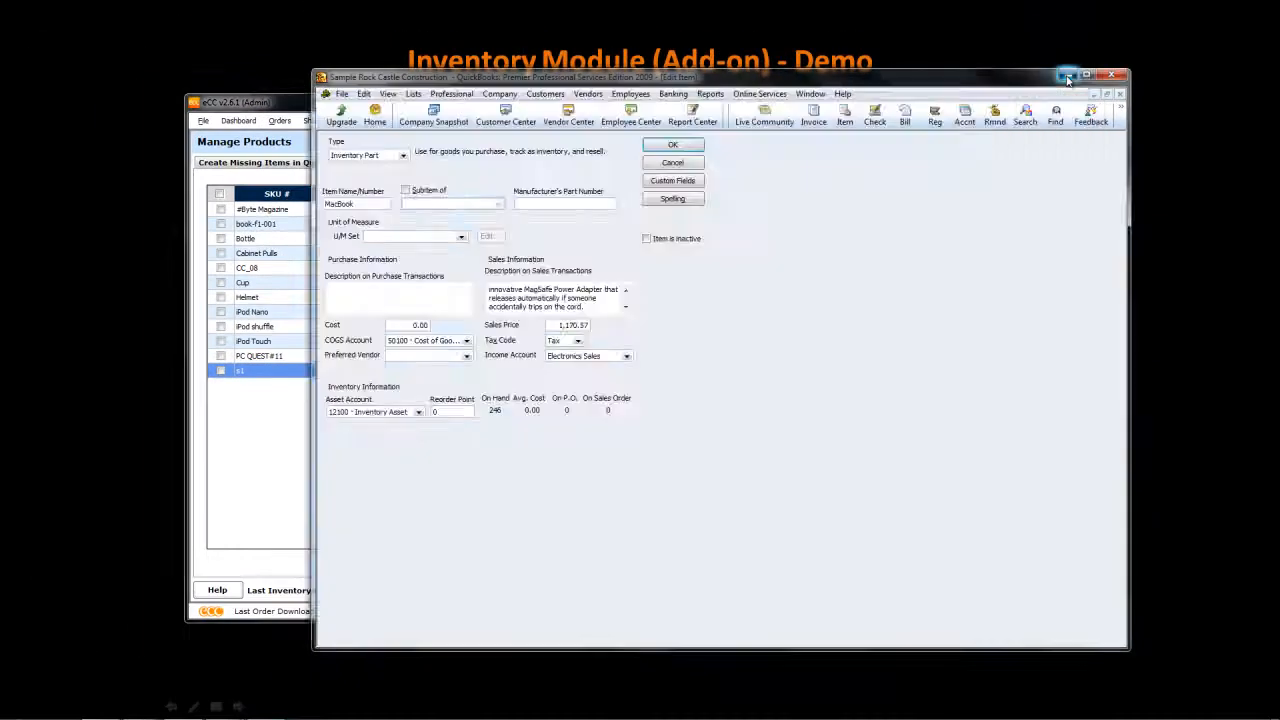
Minimize QuickBooks, return to the presentation and advance to the eCC Scheduler slide
{"action": "left_click", "coordinate": [1067, 76]}
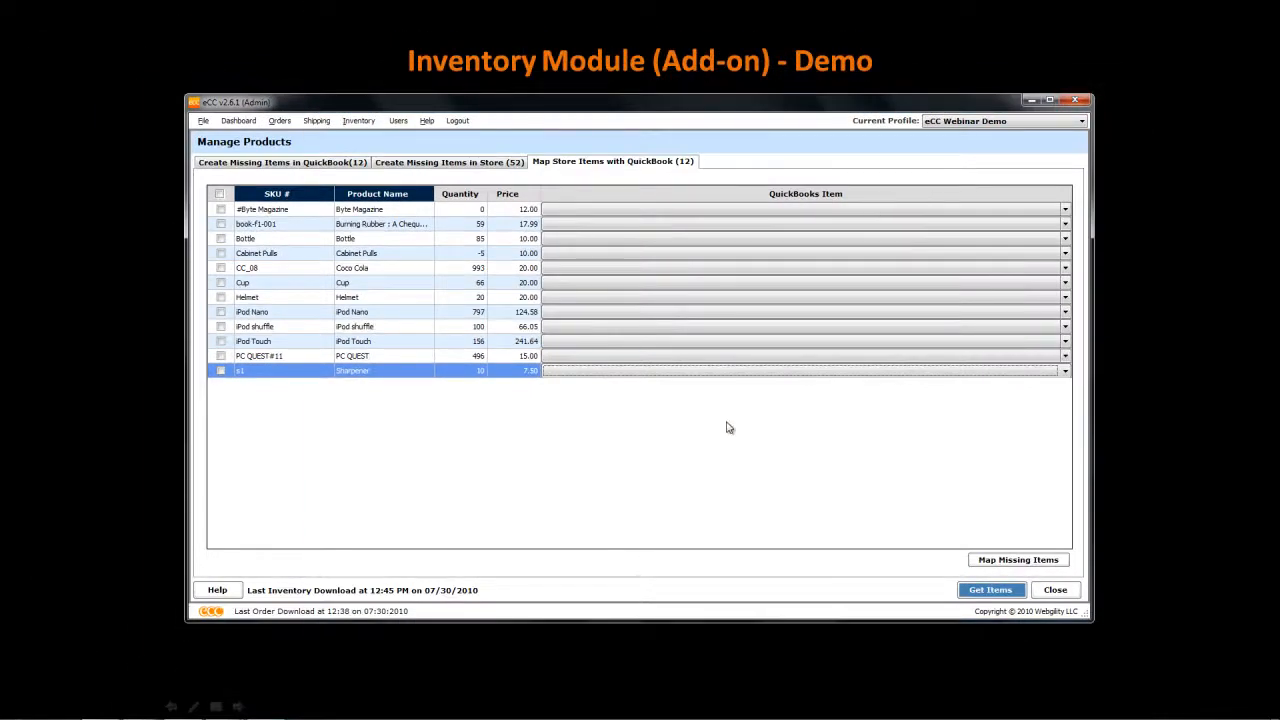
{"action": "left_click", "coordinate": [1146, 376]}
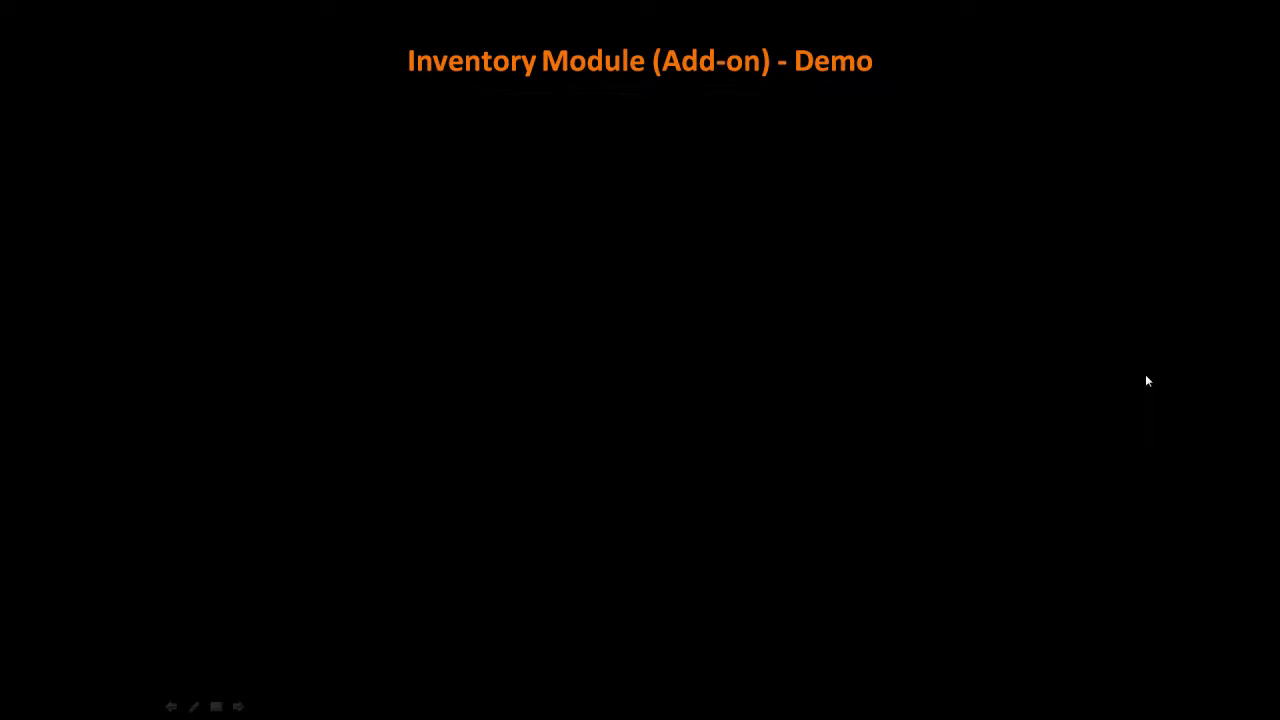
{"action": "left_click", "coordinate": [862, 364]}
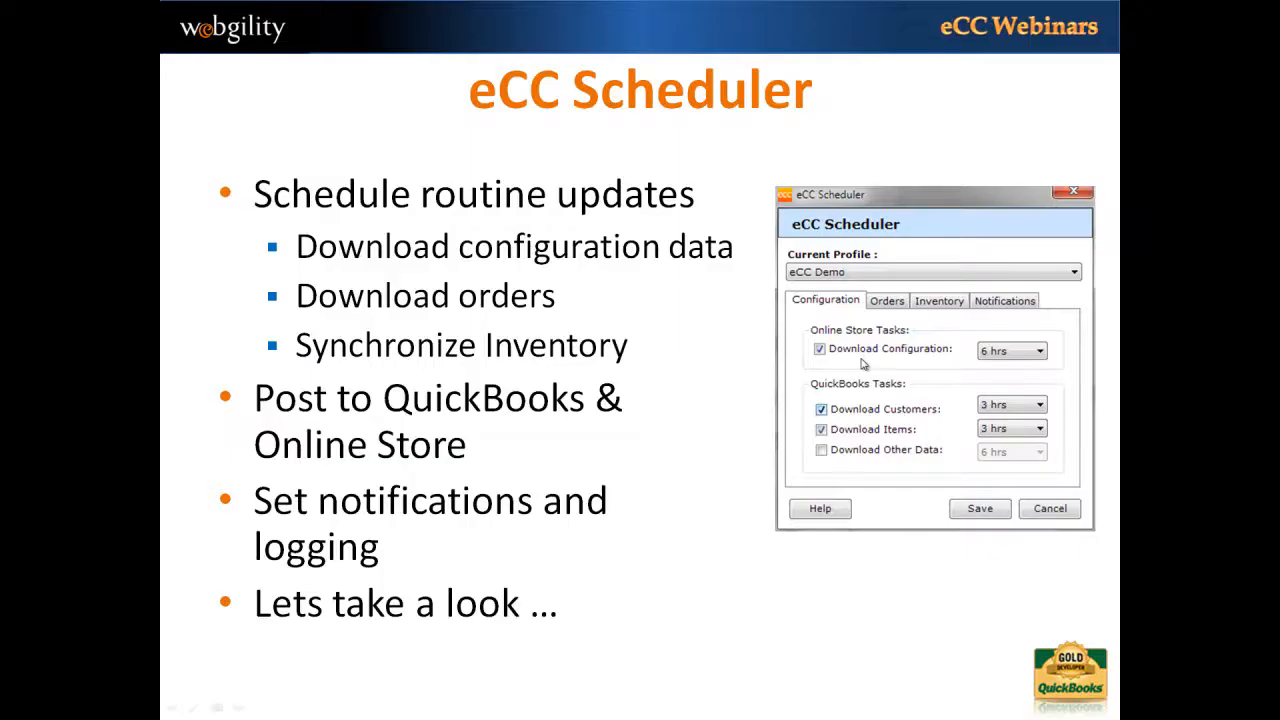